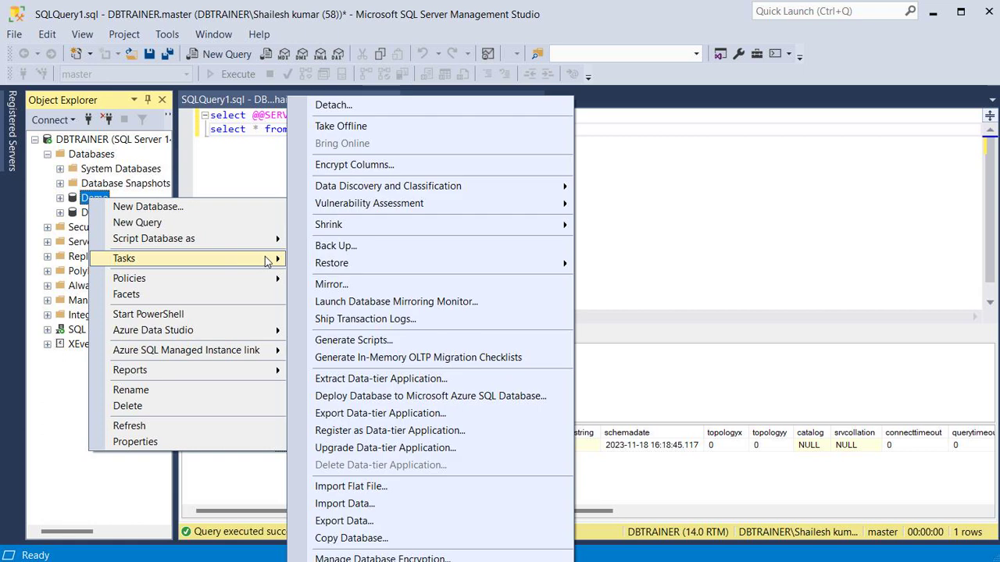
pyautogui.click(371, 320)
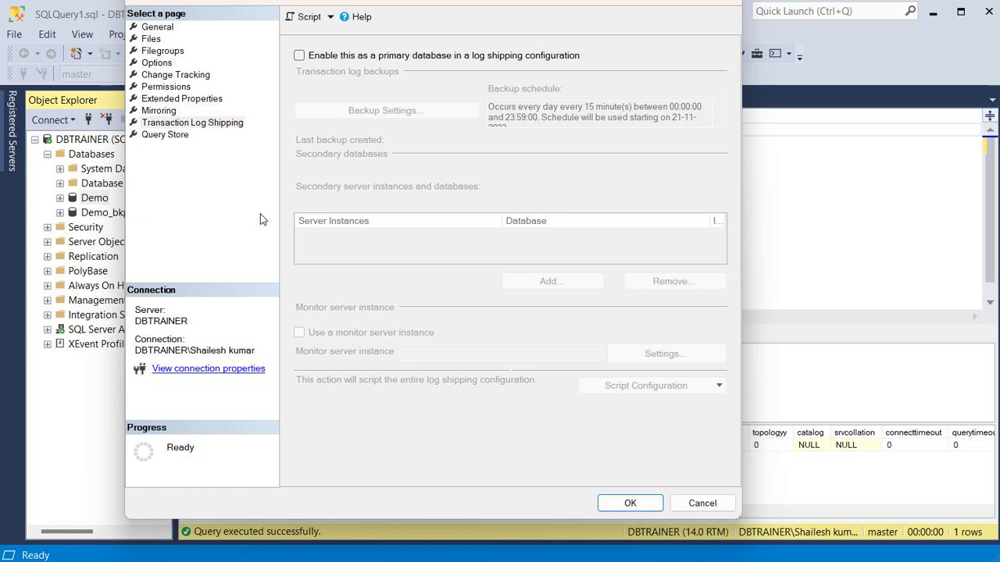
pyautogui.click(697, 504)
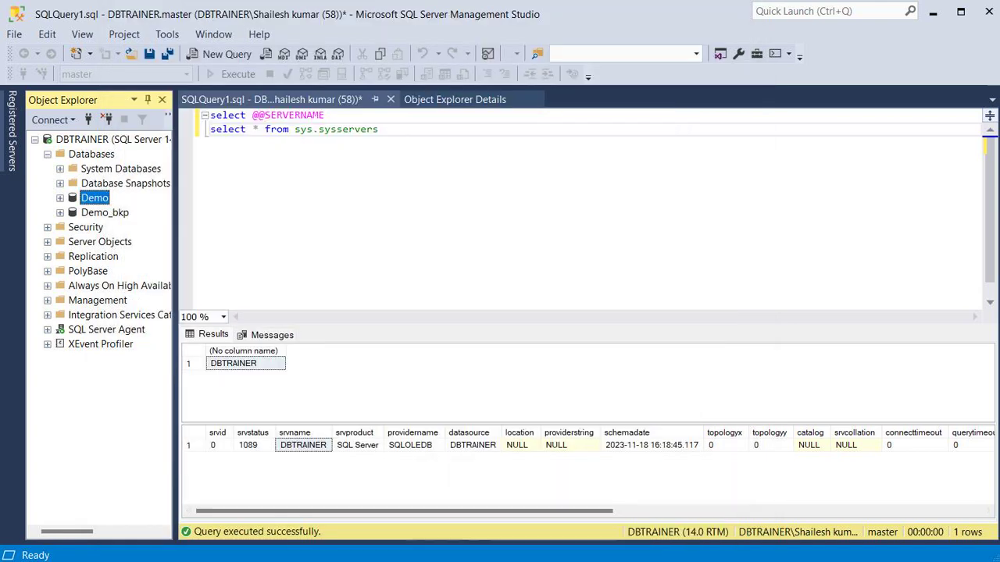
pyautogui.click(687, 507)
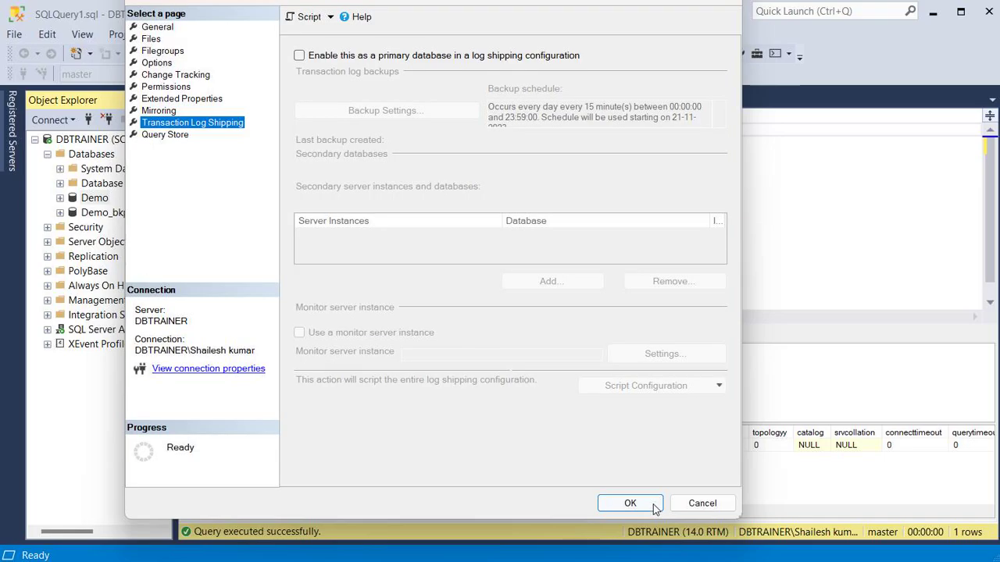
pyautogui.click(727, 2)
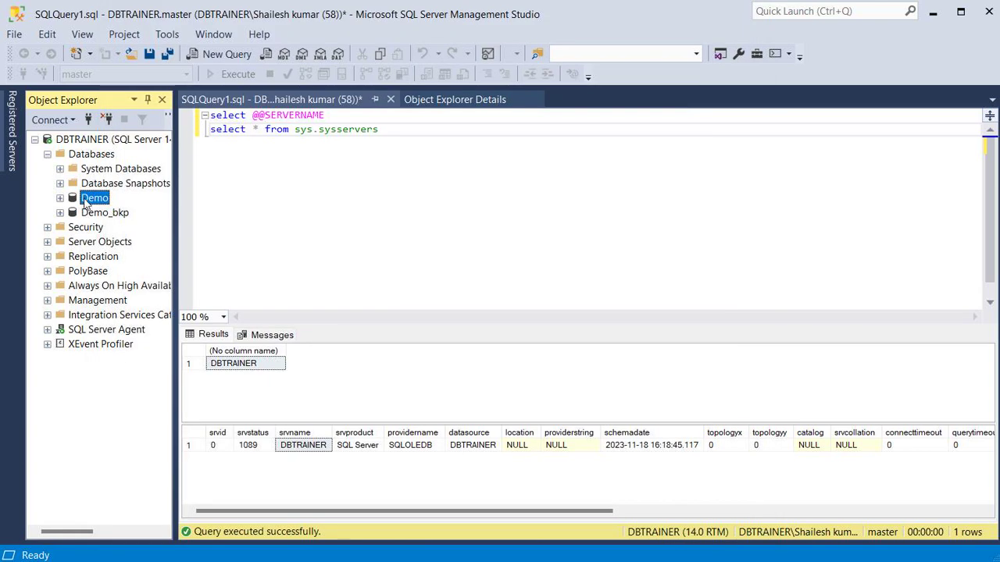
# - Enable the Demo database as a primary database in a log shipping configuration and open its transaction log backup settings
pyautogui.rightClick(86, 202)
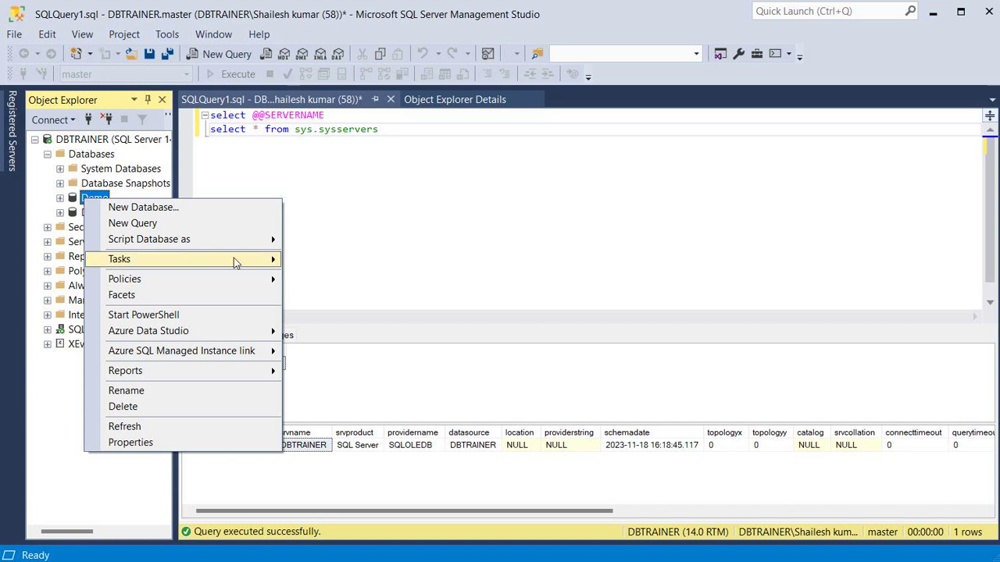
pyautogui.moveTo(248, 259)
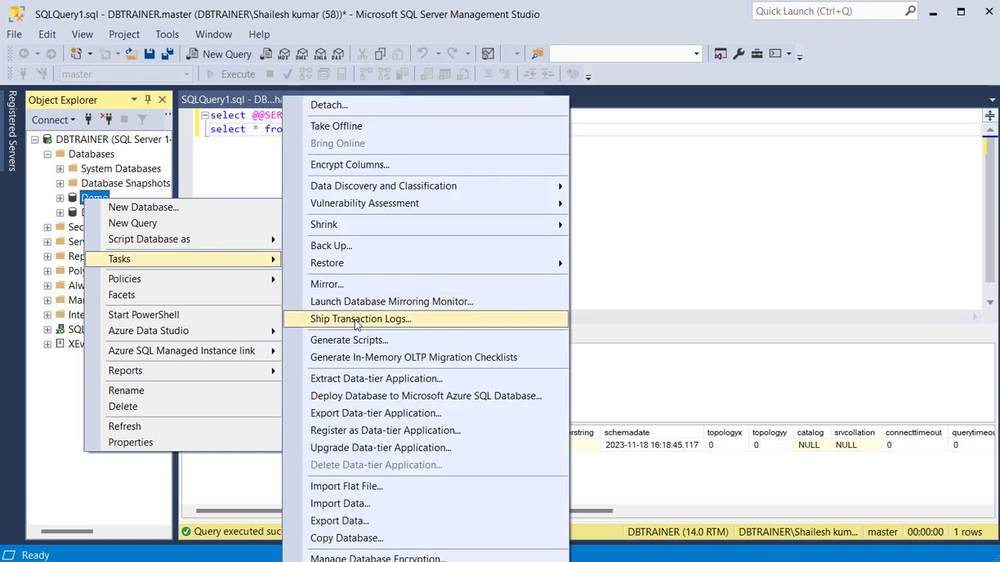
pyautogui.click(358, 320)
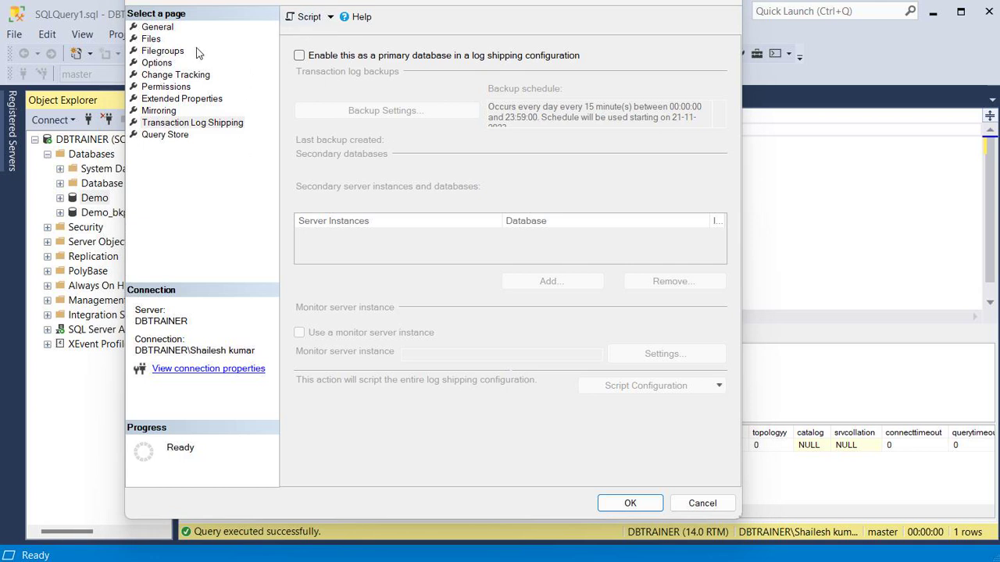
pyautogui.click(299, 56)
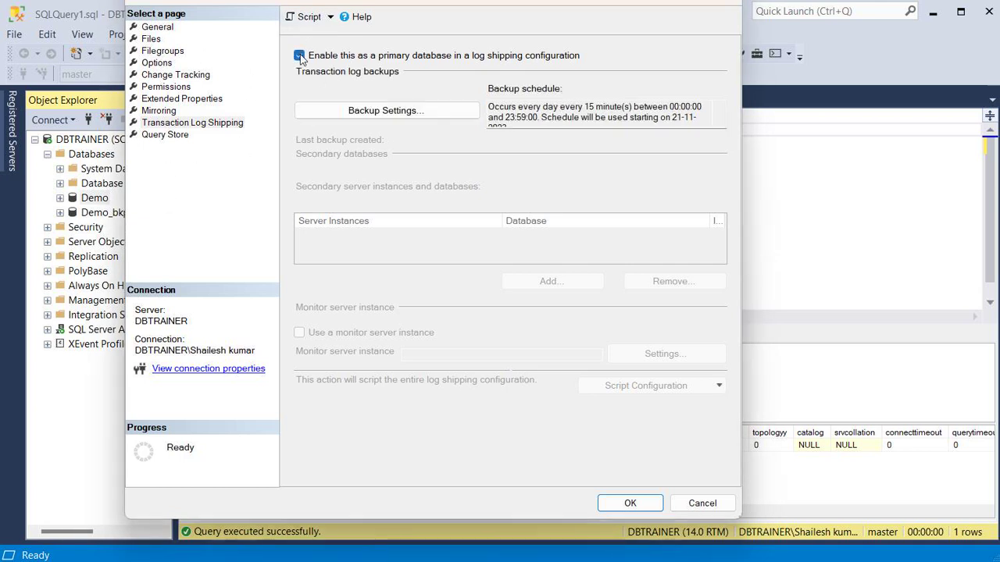
pyautogui.click(393, 113)
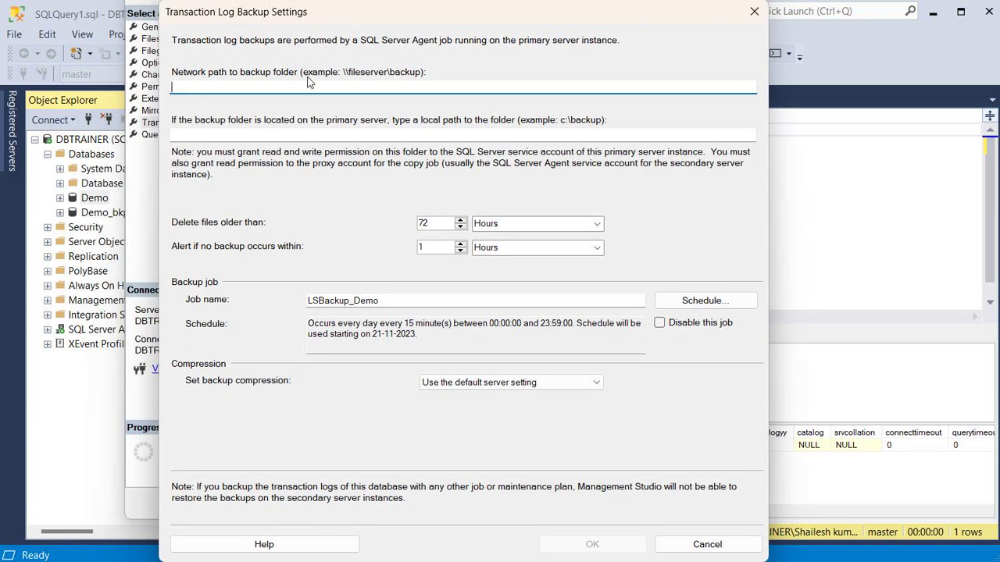
# - Locate the Logshipping folder on drive C in File Explorer and enter C:\Logshipping as the local backup folder path
pyautogui.hotkey('alt', 'Tab')
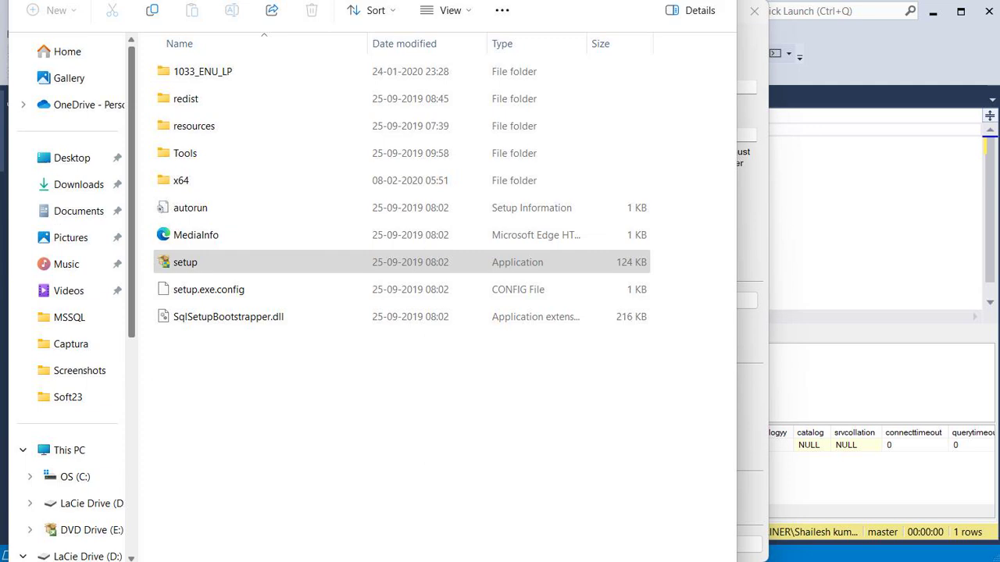
pyautogui.click(81, 477)
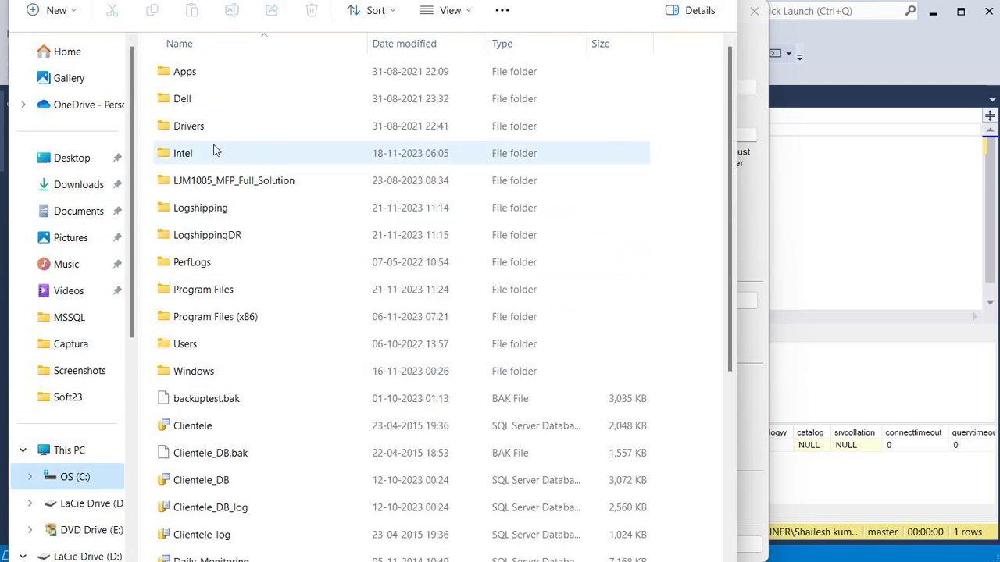
pyautogui.doubleClick(206, 213)
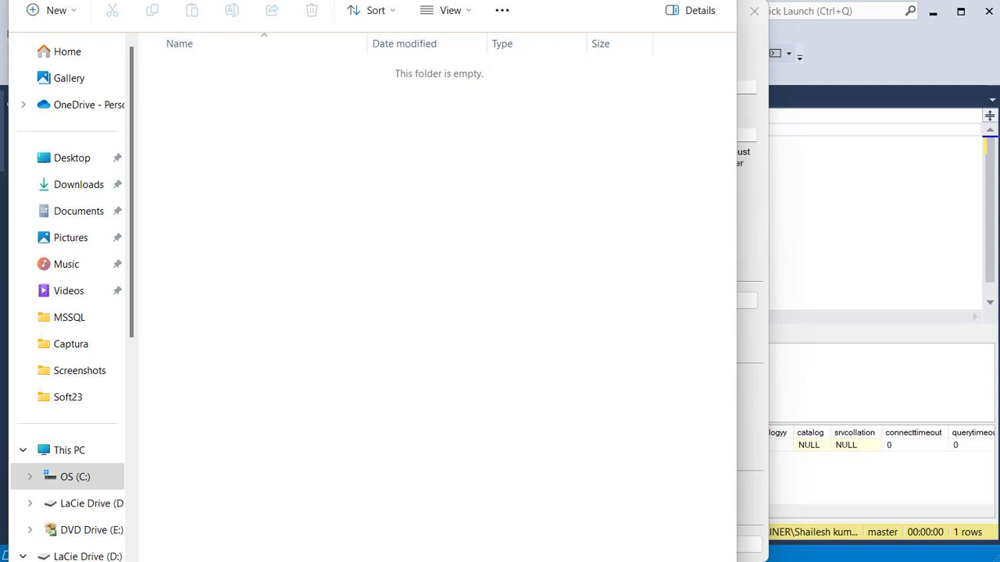
pyautogui.press('F4')
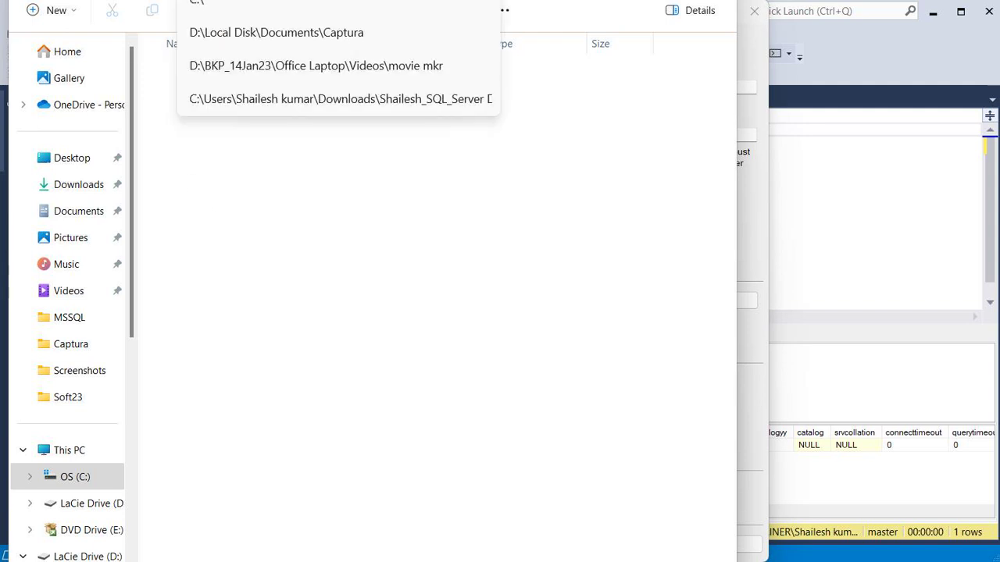
pyautogui.press('Escape')
pyautogui.hotkey('alt', 'Tab')
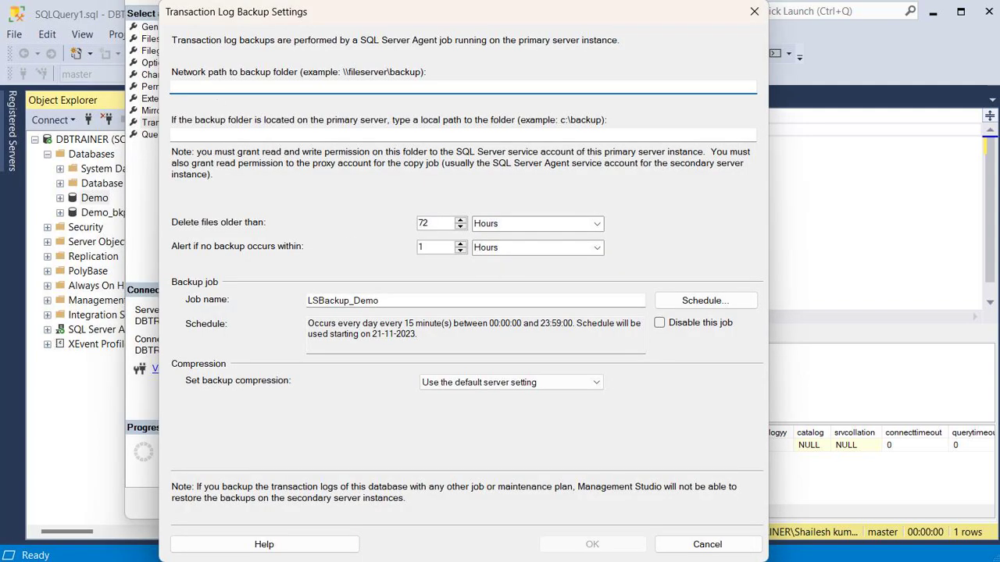
pyautogui.press('Tab')
pyautogui.write('C:\\Logshipping')
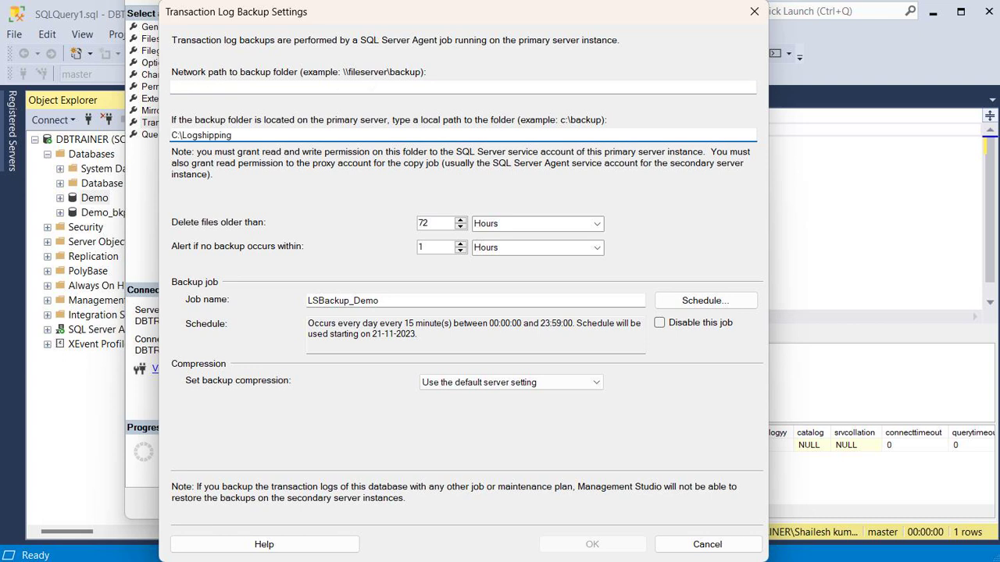
# - Copy the network path \\DBTRAINER\Logshipping from the Logshipping folder's sharing properties into the network path to the backup folder
pyautogui.click(173, 86)
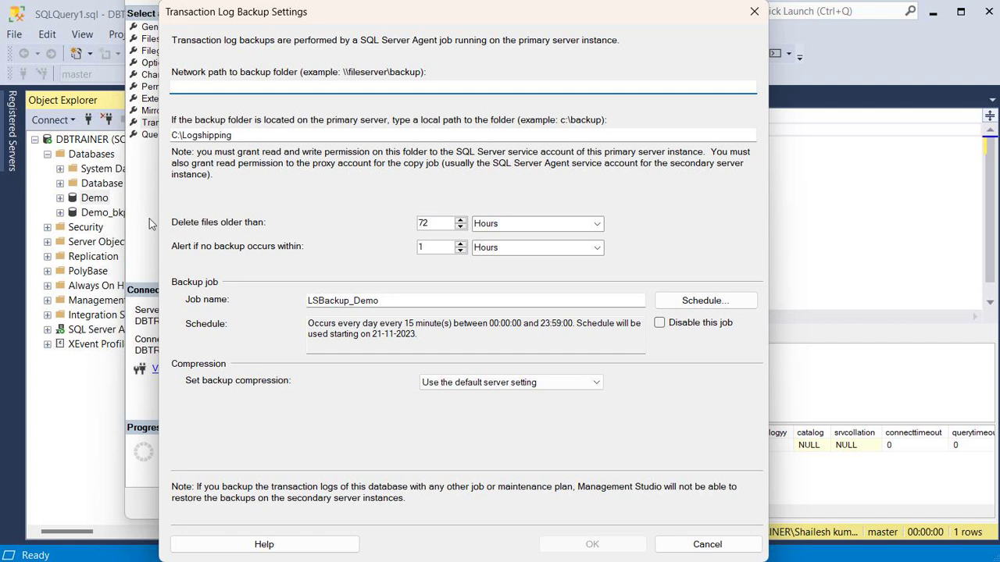
pyautogui.hotkey('alt', 'Tab')
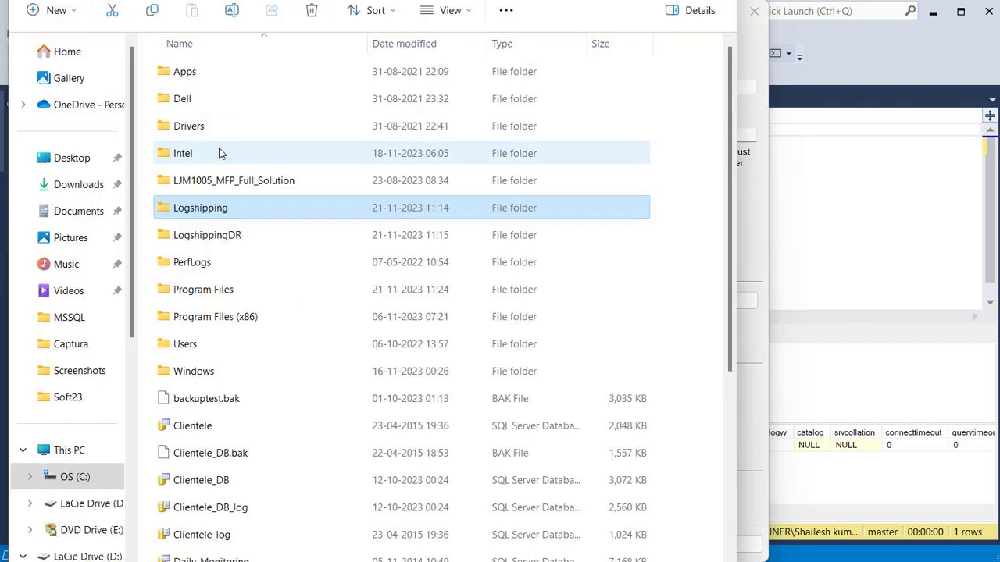
pyautogui.rightClick(183, 207)
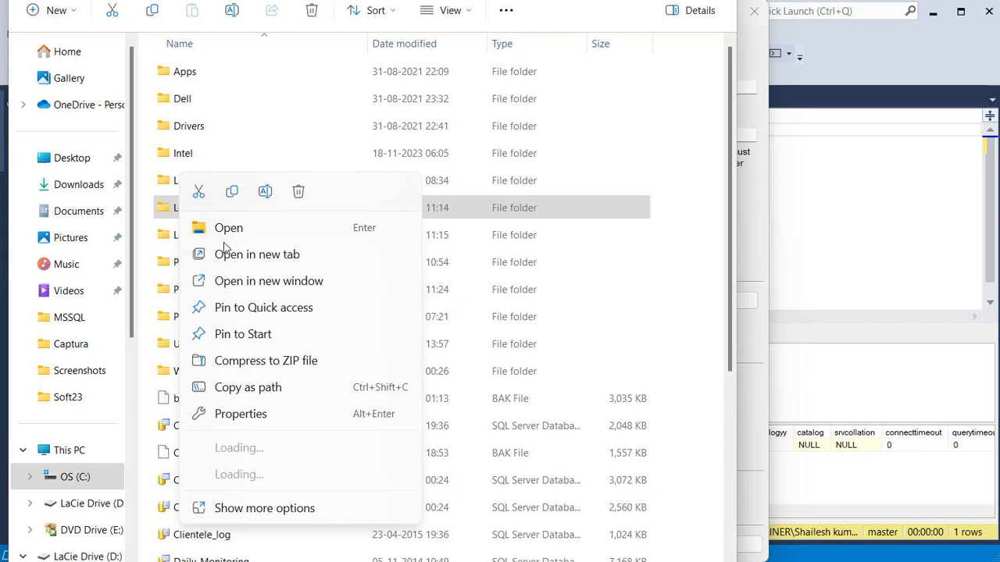
pyautogui.click(247, 414)
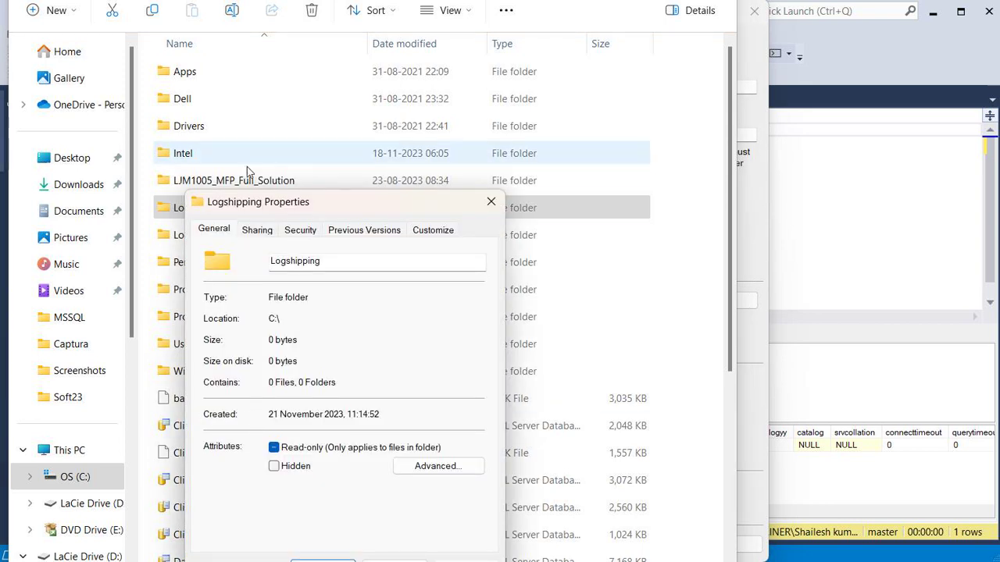
pyautogui.click(259, 231)
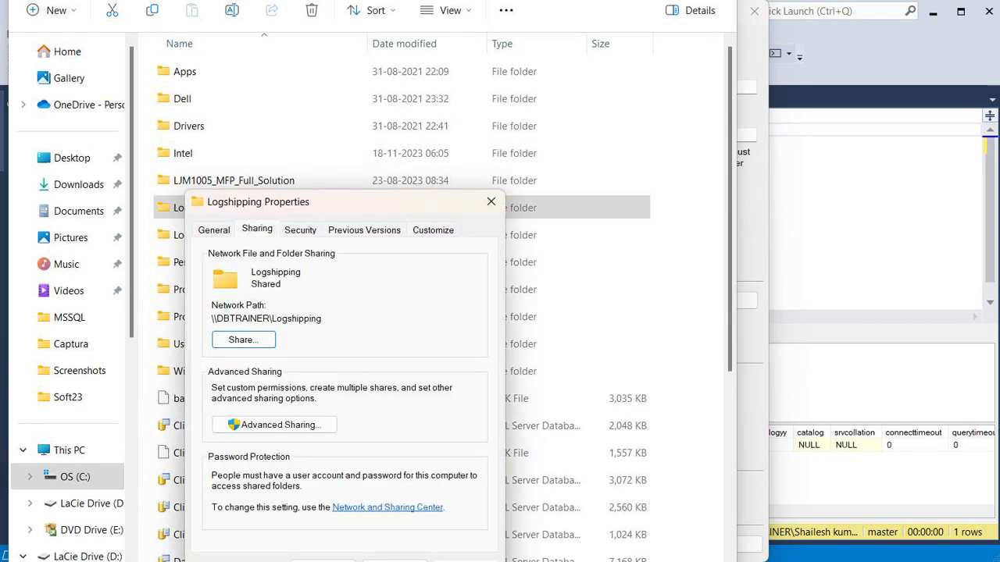
pyautogui.moveTo(321, 319); pyautogui.dragTo(207, 320)
pyautogui.hotkey('ctrl', 'c')
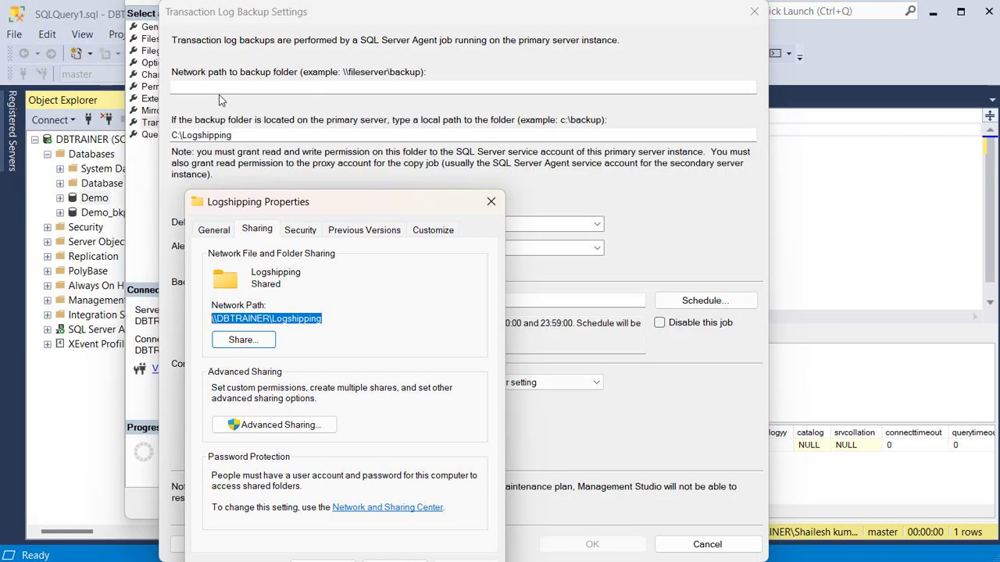
pyautogui.click(219, 94)
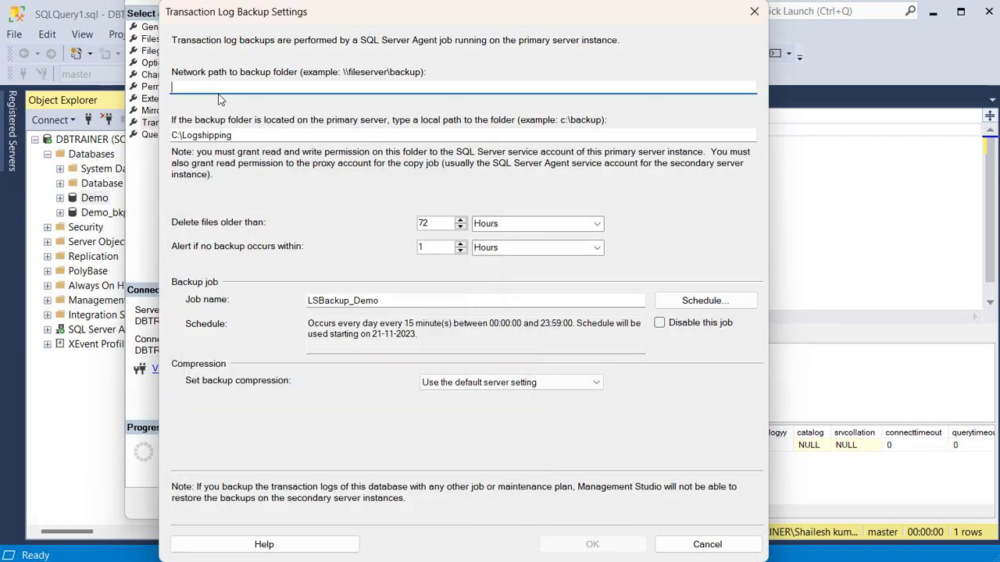
pyautogui.hotkey('ctrl', 'v')
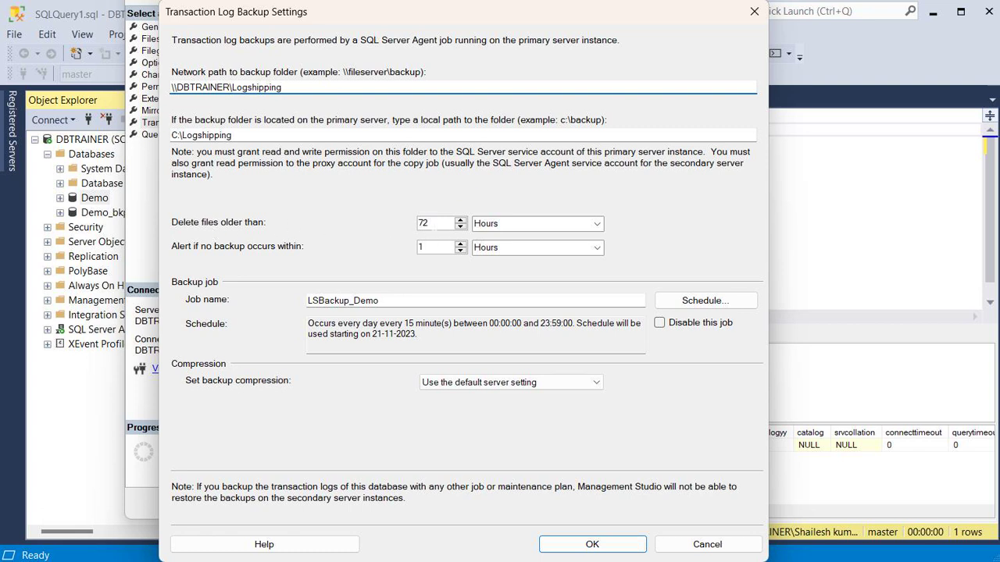
# - Set backup files older than 24 hours to be deleted and schedule the backup job to occur every 5 minutes
pyautogui.doubleClick(422, 223)
pyautogui.write('2')
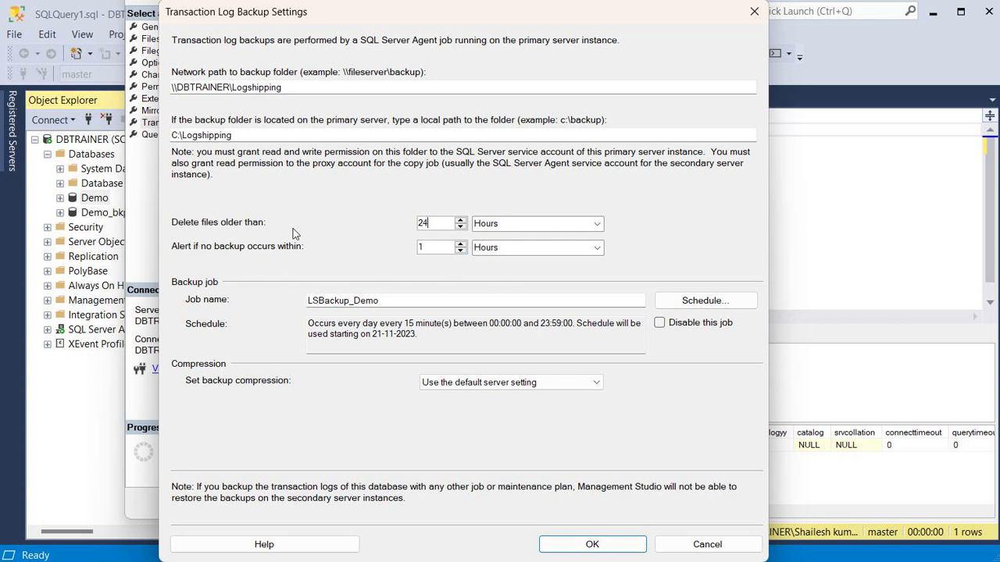
pyautogui.click(698, 303)
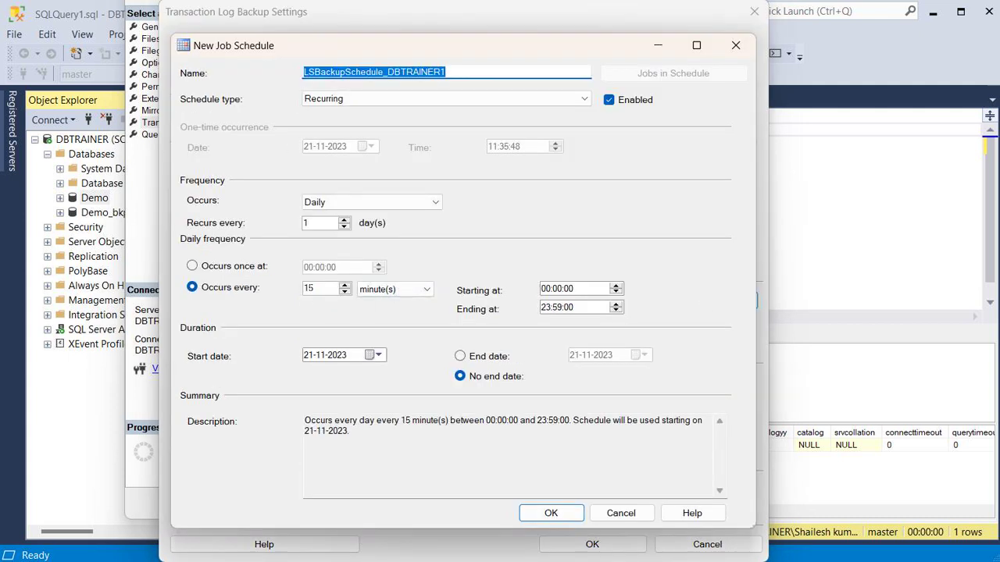
pyautogui.click(308, 288)
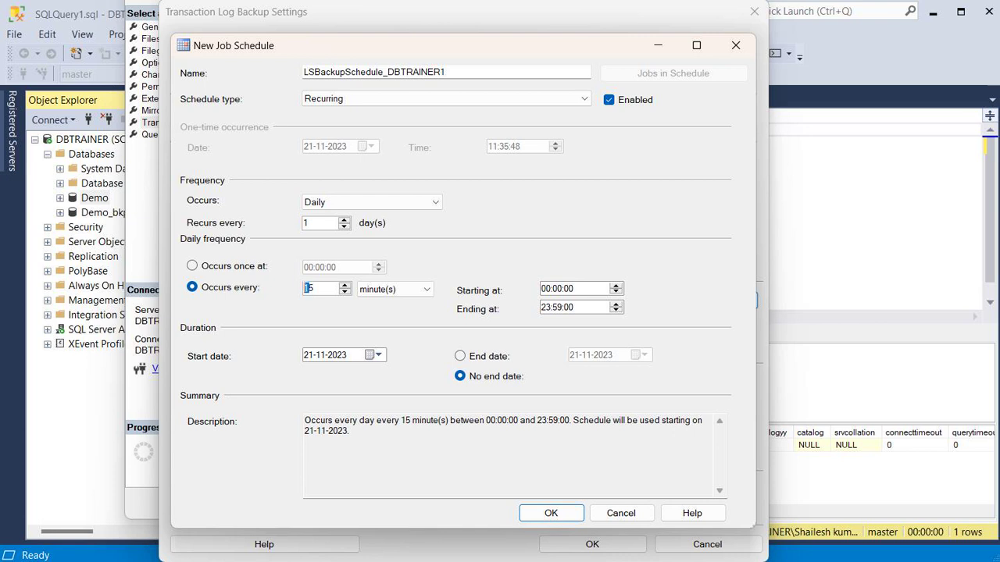
pyautogui.press('BackSpace')
pyautogui.click(550, 514)
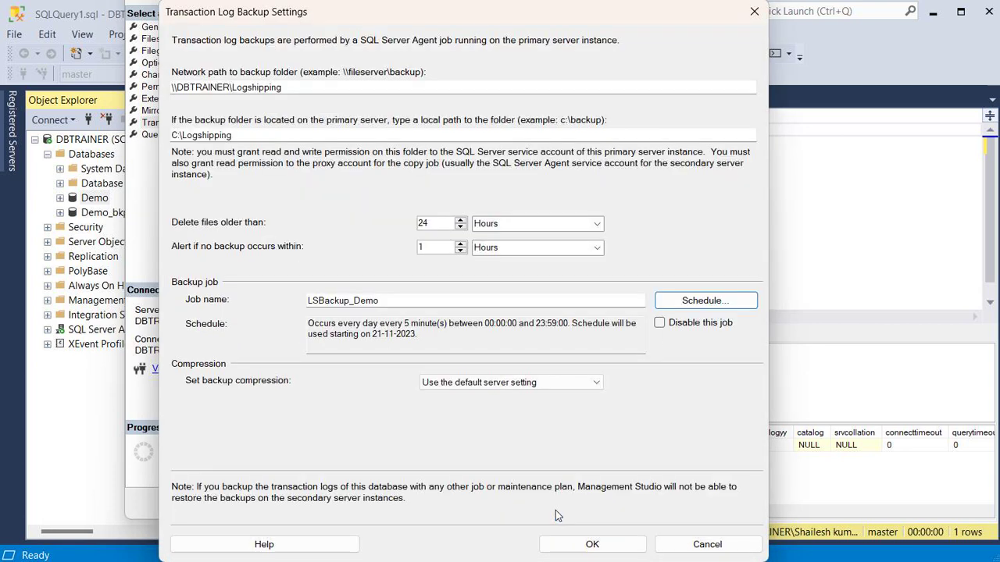
# - Set the backup compression to Compress backup and accept the transaction log backup settings
pyautogui.click(442, 386)
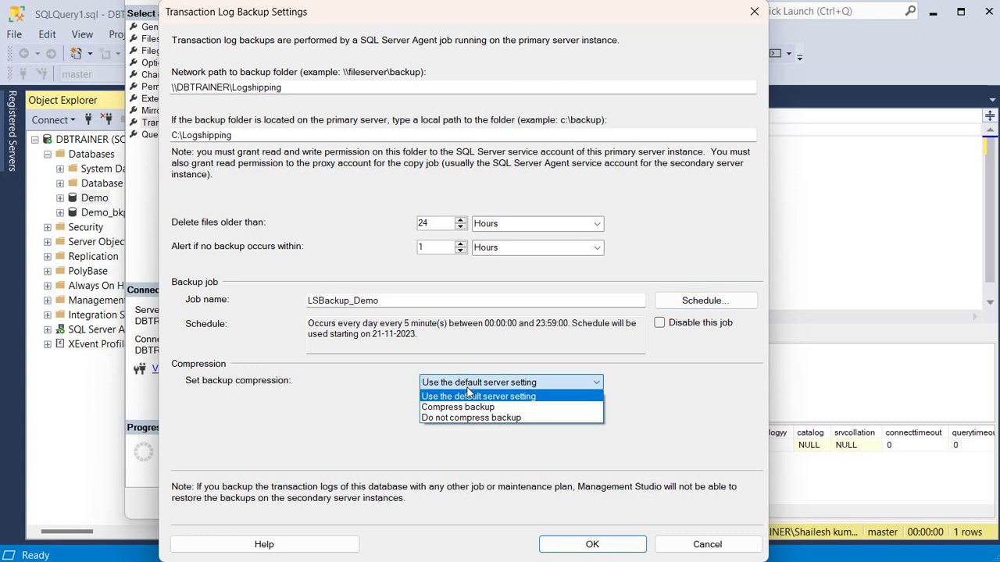
pyautogui.click(443, 409)
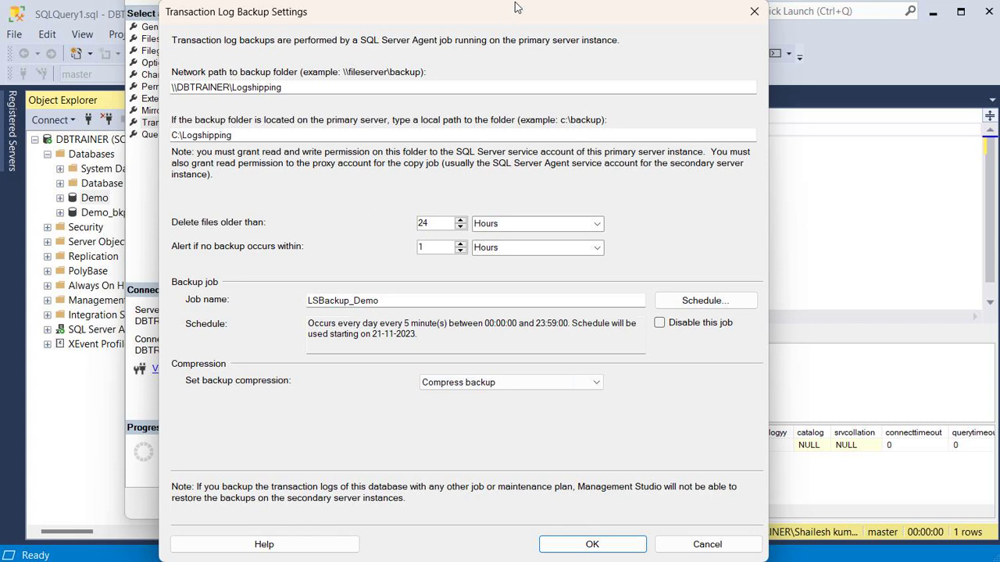
pyautogui.moveTo(520, 16)
pyautogui.mouseDown()
pyautogui.moveTo(595, 23)
pyautogui.moveTo(634, 15)
pyautogui.moveTo(499, 47)
pyautogui.moveTo(479, 76)
pyautogui.moveTo(474, 50)
pyautogui.moveTo(512, 0)
pyautogui.mouseUp()
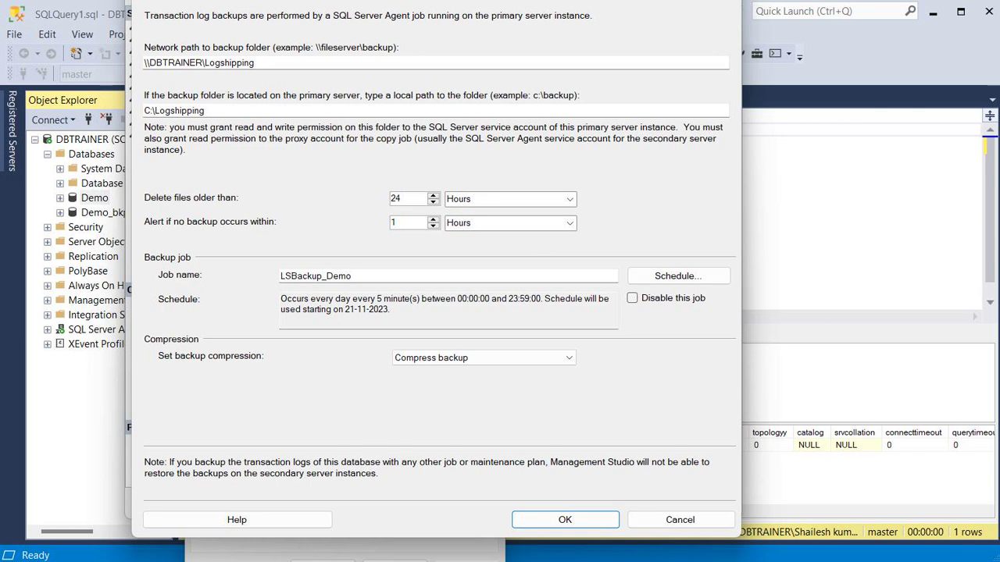
pyautogui.click(531, 520)
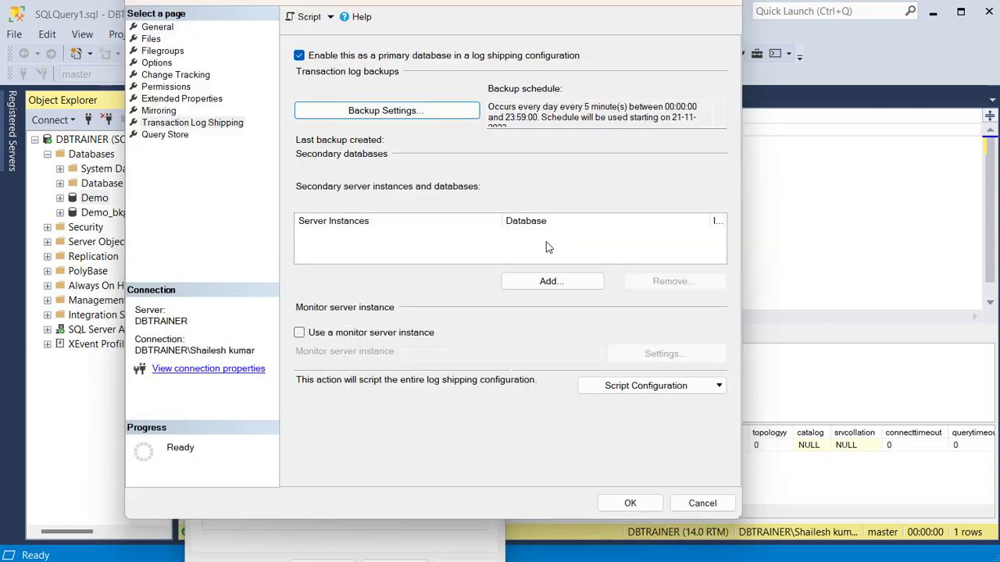
# - Add a secondary database and connect to the secondary server instance DBTRAINER\DR_DEMO using Windows Authentication
pyautogui.click(544, 283)
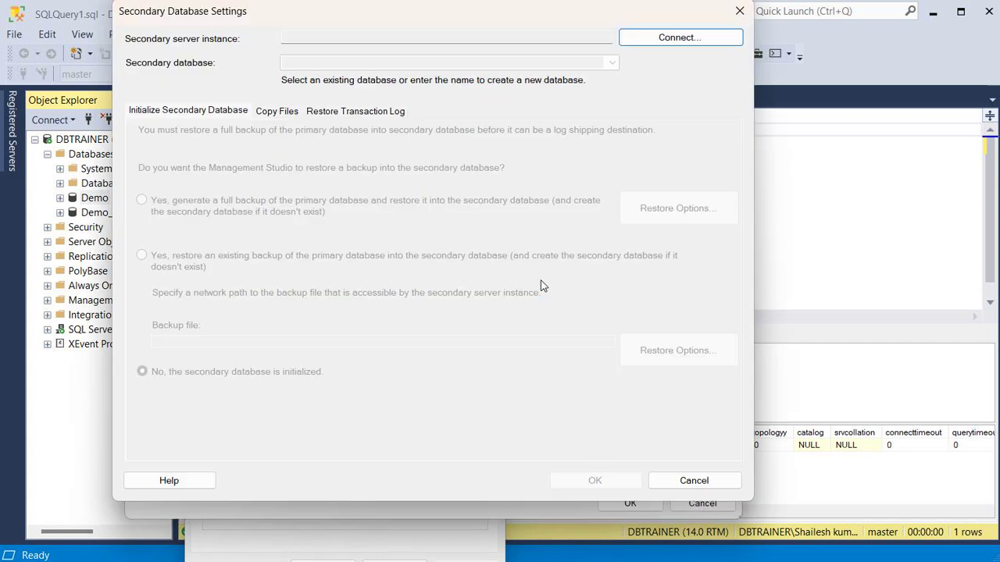
pyautogui.click(652, 44)
pyautogui.click(626, 160)
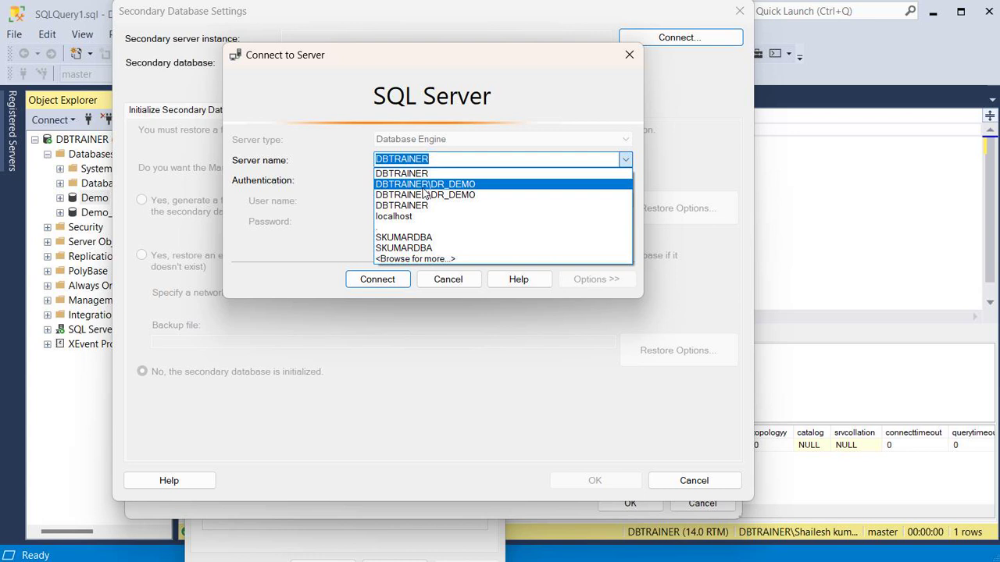
pyautogui.click(424, 186)
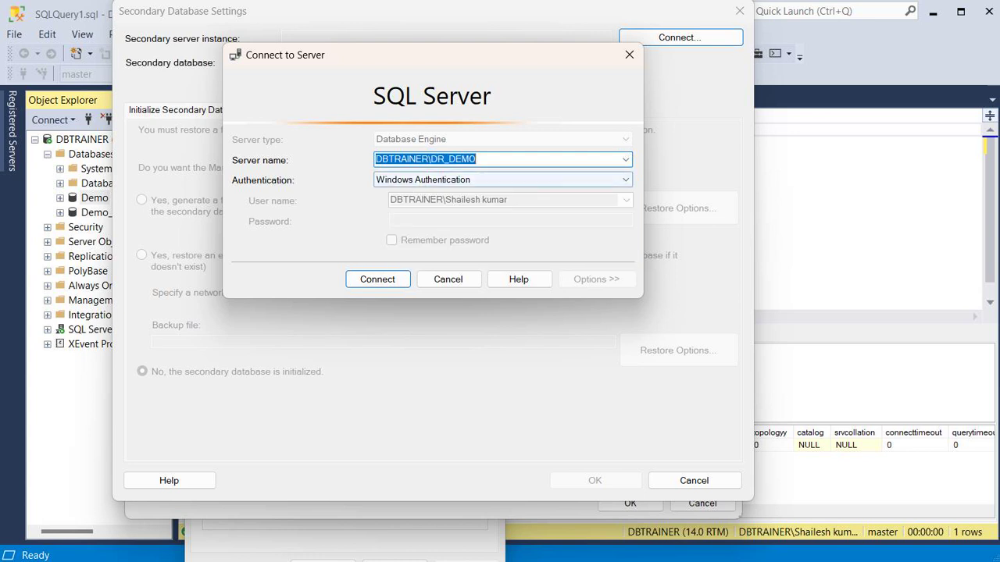
pyautogui.click(367, 280)
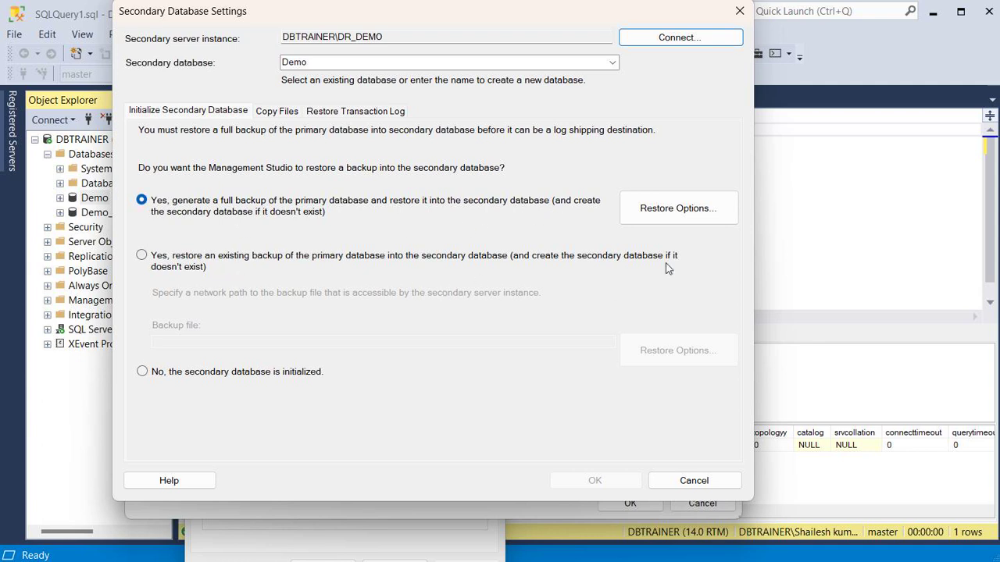
# - Open the restore options for the generated full backup, and create a folder named LS_Demo inside C:\LogshippingDR in File Explorer
pyautogui.click(678, 211)
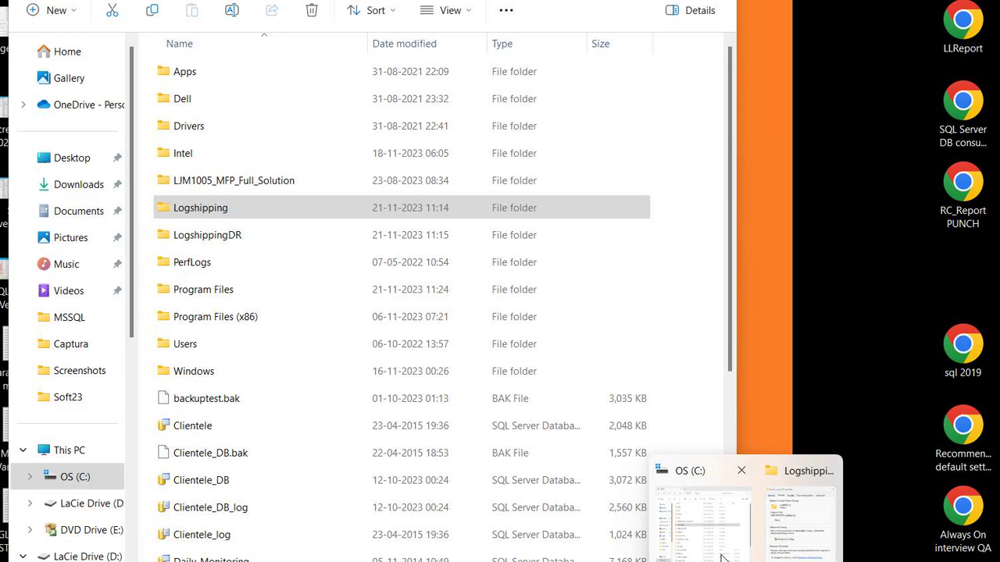
pyautogui.click(703, 516)
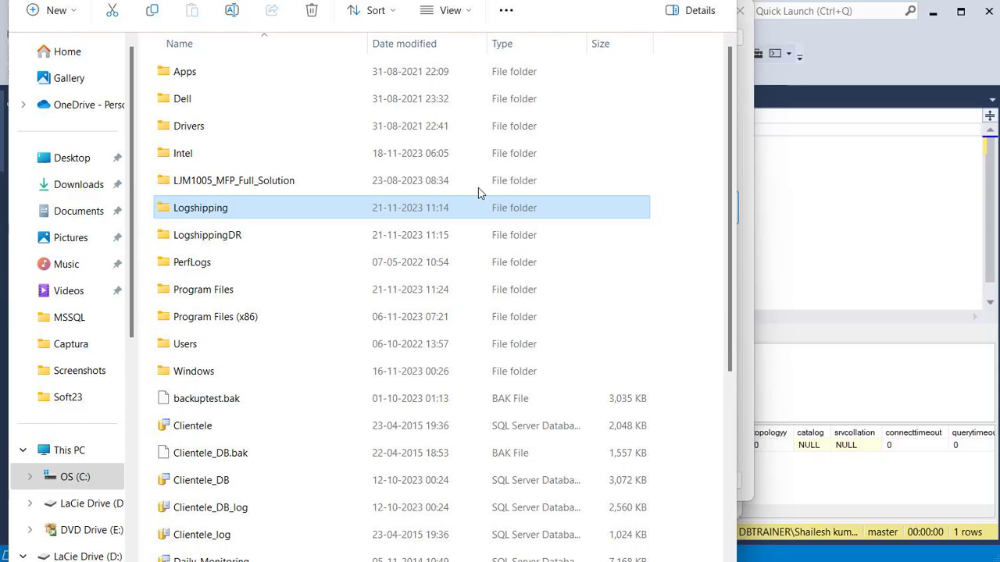
pyautogui.doubleClick(180, 240)
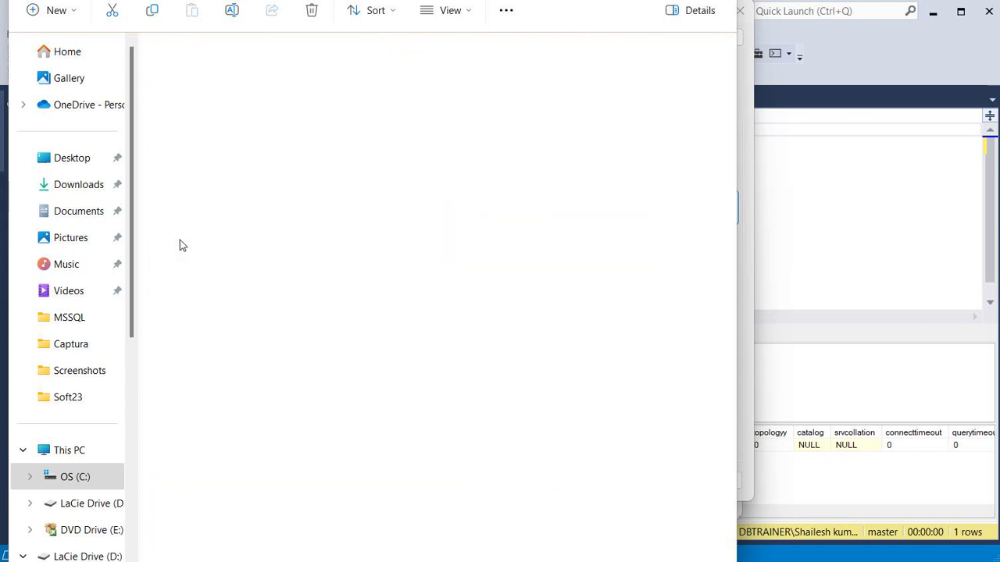
pyautogui.rightClick(324, 237)
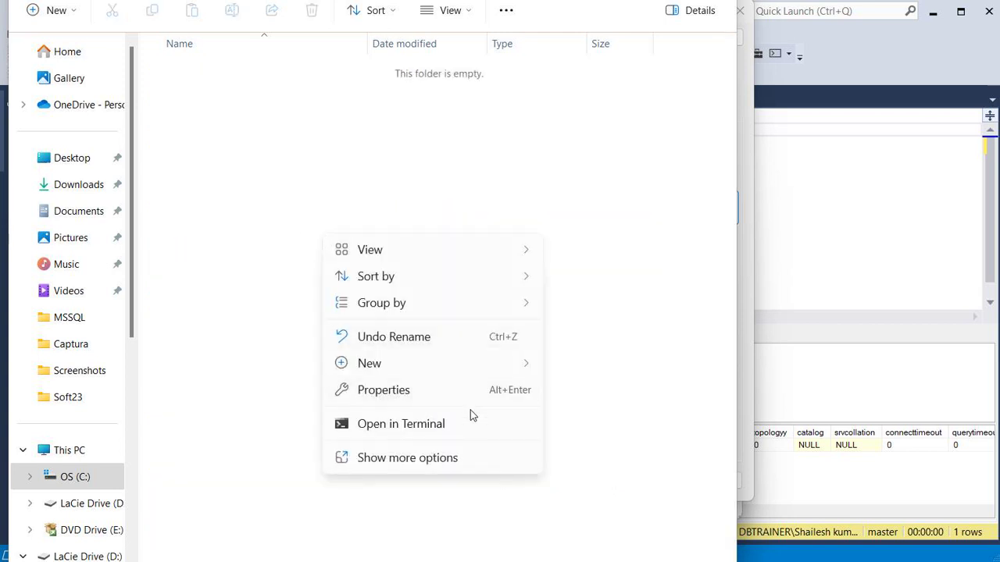
pyautogui.moveTo(514, 366)
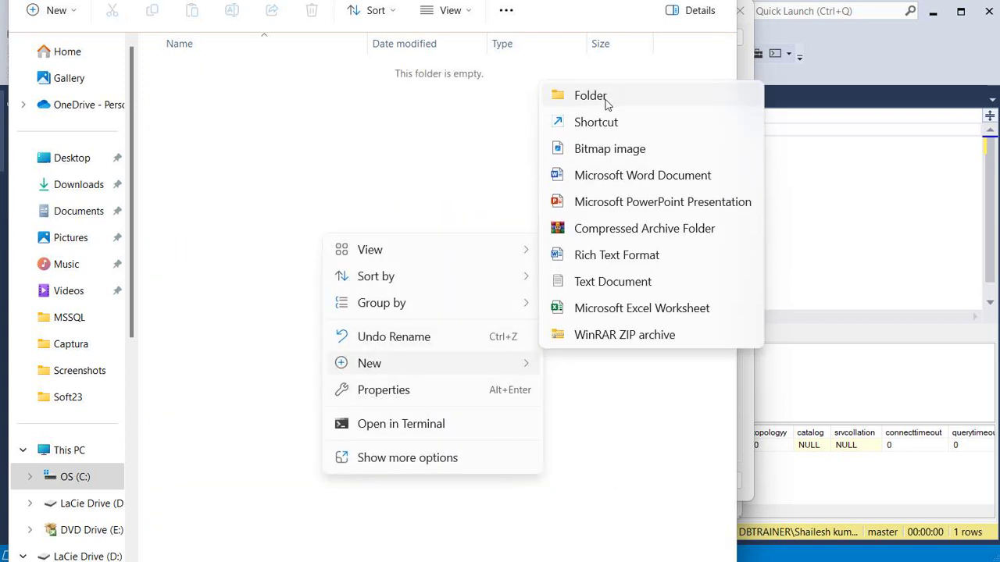
pyautogui.click(591, 95)
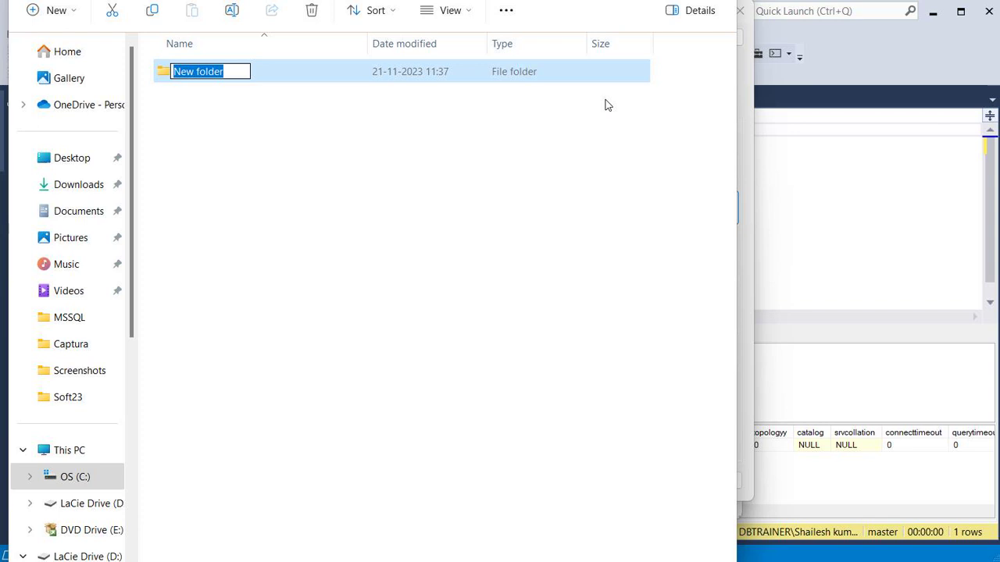
pyautogui.write('LOG_')
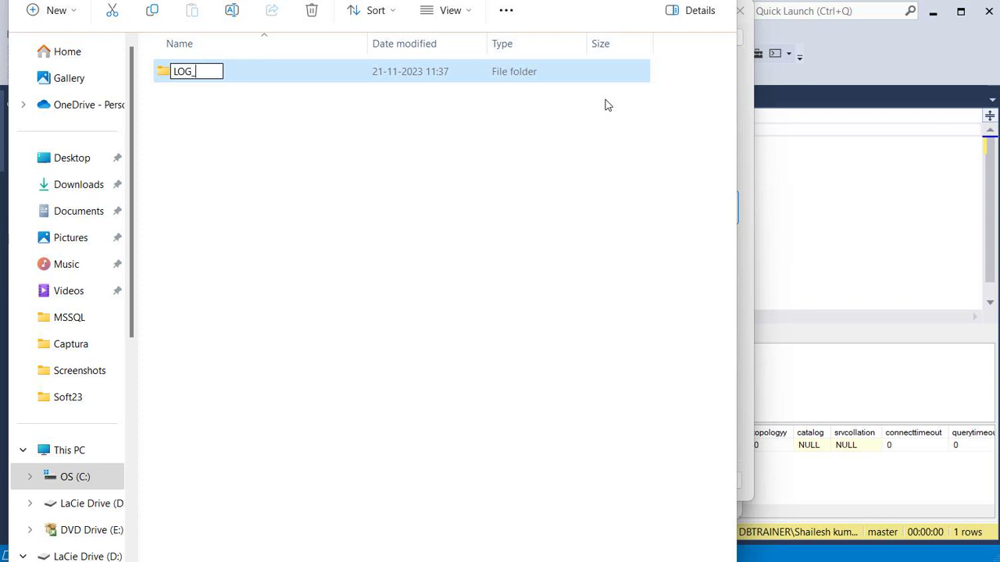
pyautogui.press('BackSpace')
pyautogui.press('BackSpace')
pyautogui.press('BackSpace')
pyautogui.write('S_Demo')
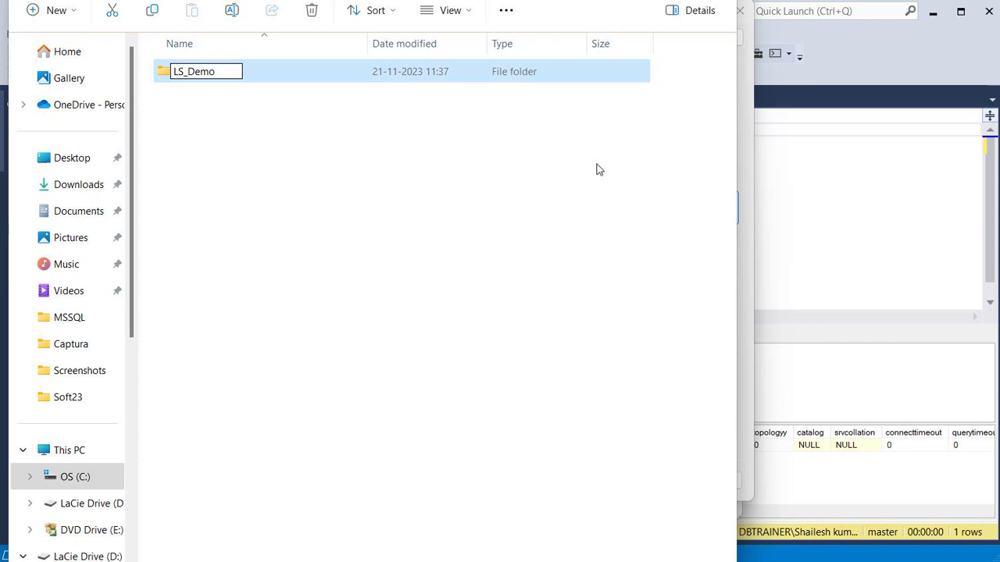
pyautogui.press('Return')
# - Copy the LS_Demo folder's path and set both the data files and log files restore folders to C:\LogshippingDR\LS_Demo
pyautogui.doubleClick(195, 71)
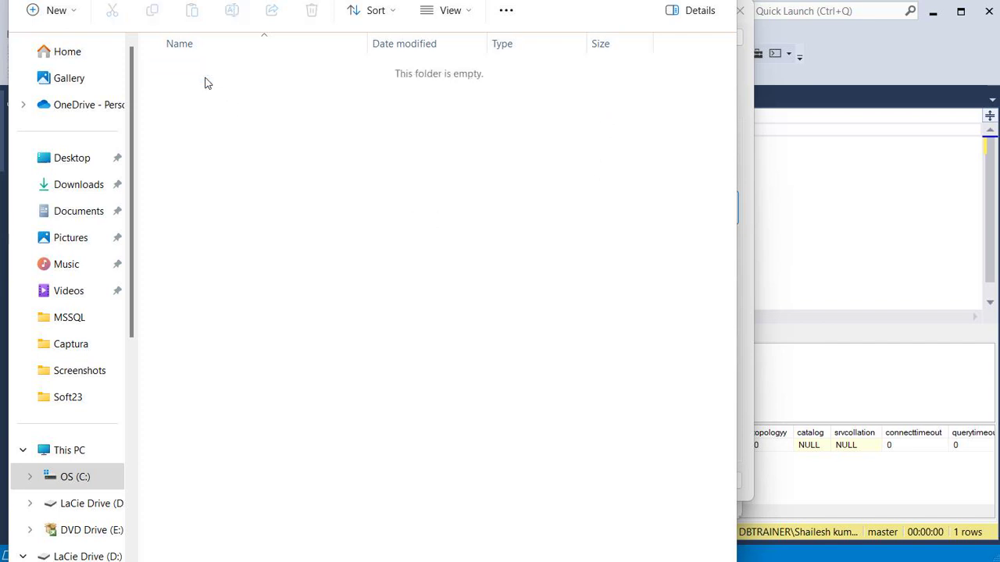
pyautogui.press('F4')
pyautogui.press('Escape')
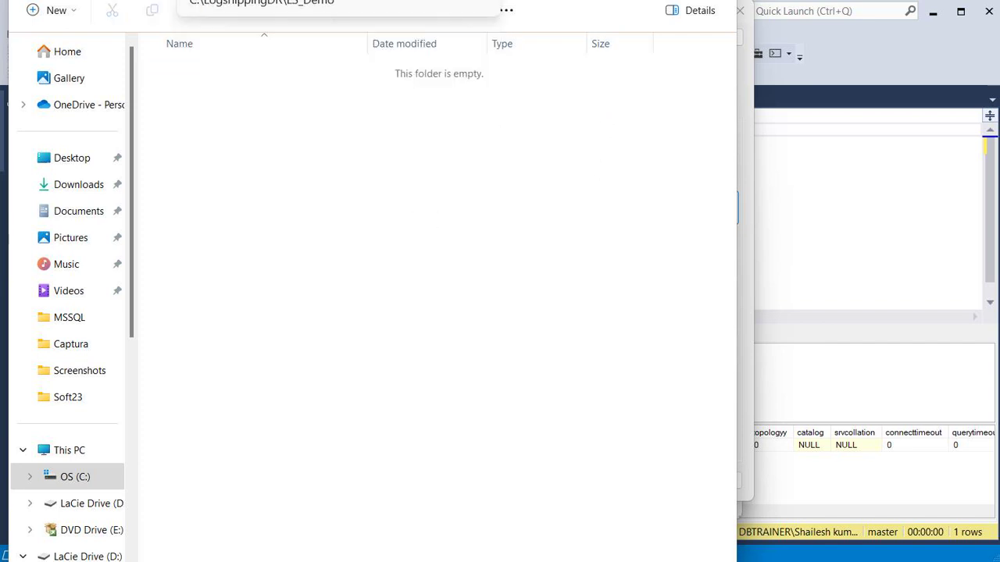
pyautogui.hotkey('alt', 'Tab')
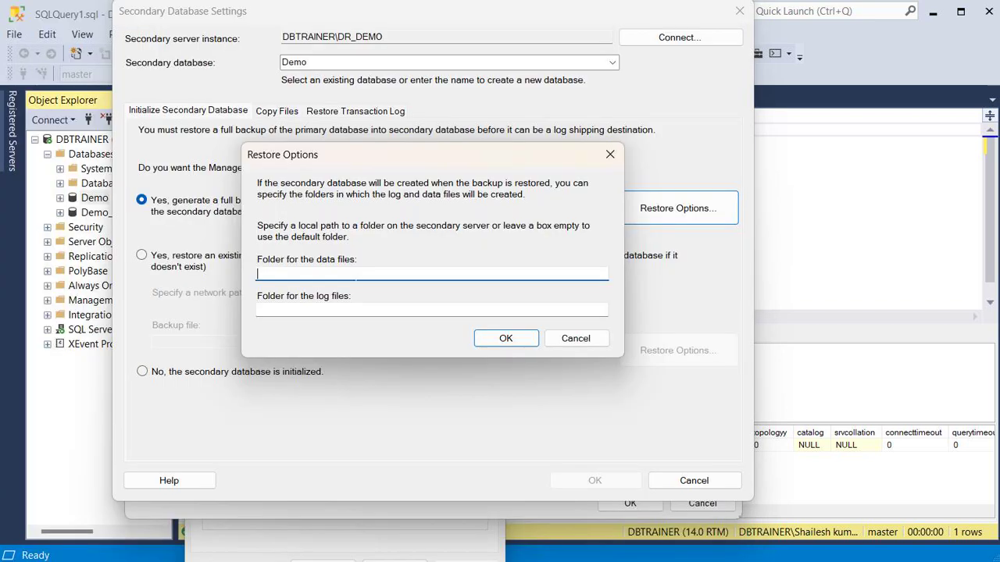
pyautogui.write('C:\\LogshippingDR\\LS_Demo')
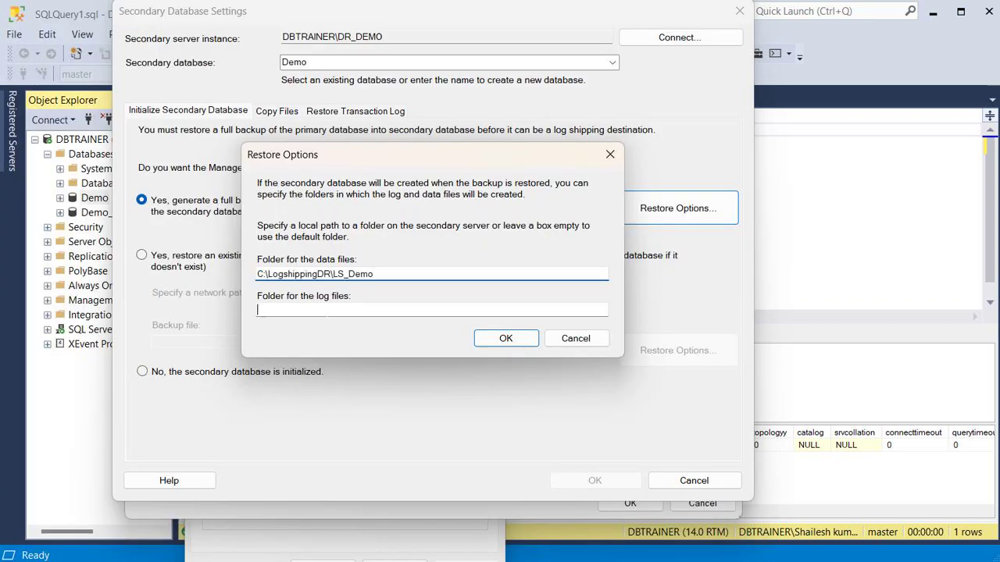
pyautogui.write('C:\\LogshippingDR\\LS_Demo')
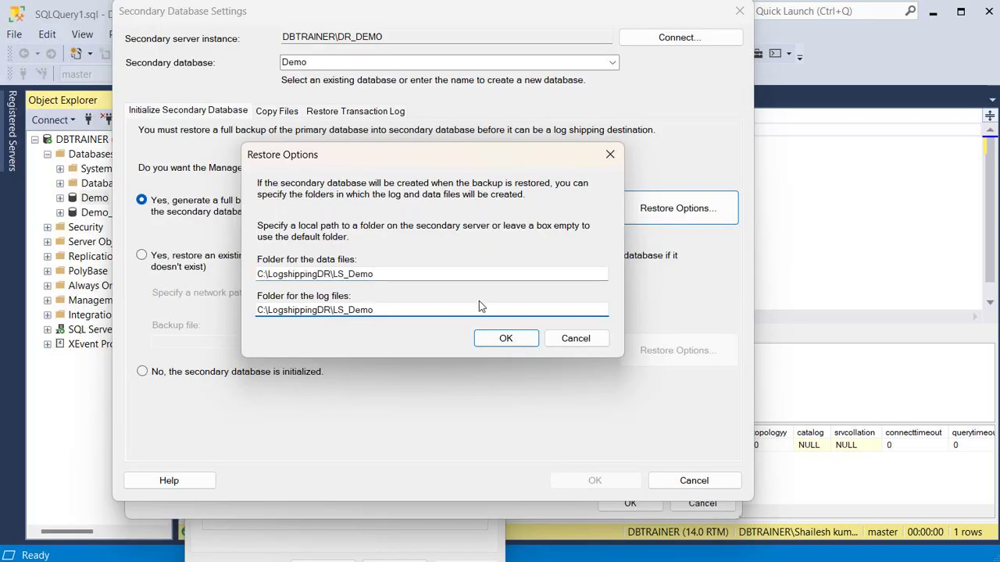
pyautogui.click(493, 341)
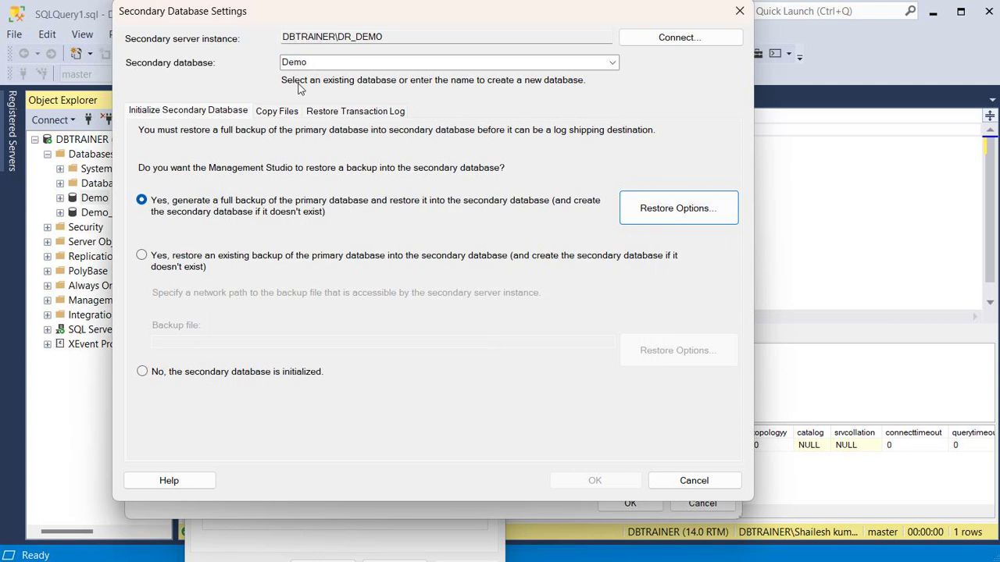
# - Go to the copy files settings, then switch to File Explorer and open the sharing properties of the C:\LogshippingDR folder
pyautogui.click(277, 111)
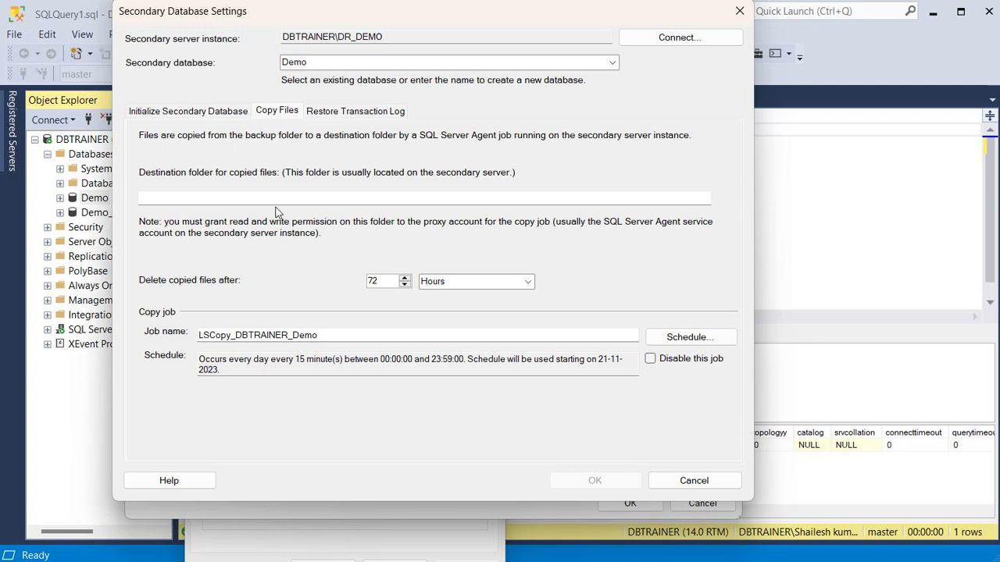
pyautogui.click(742, 560)
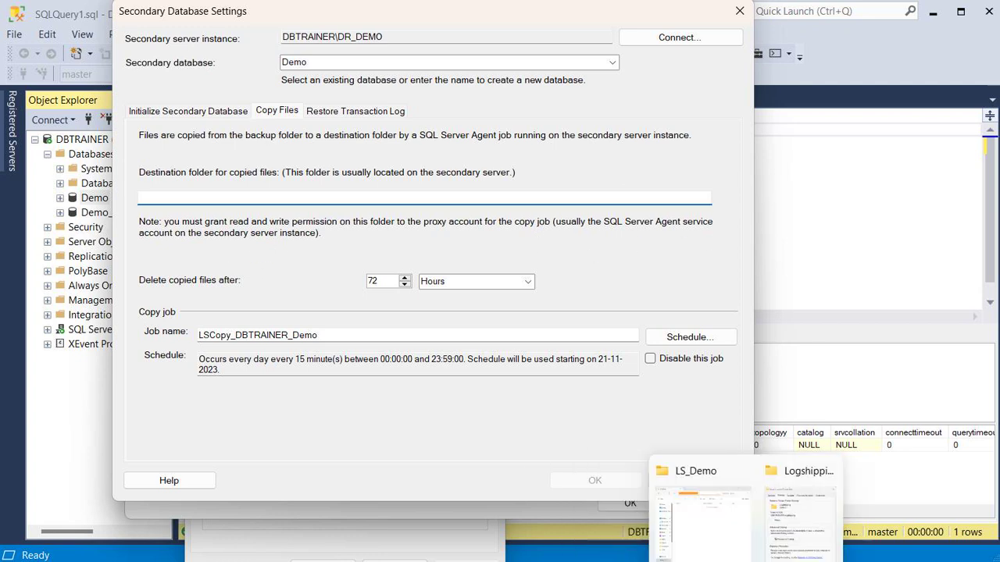
pyautogui.click(706, 522)
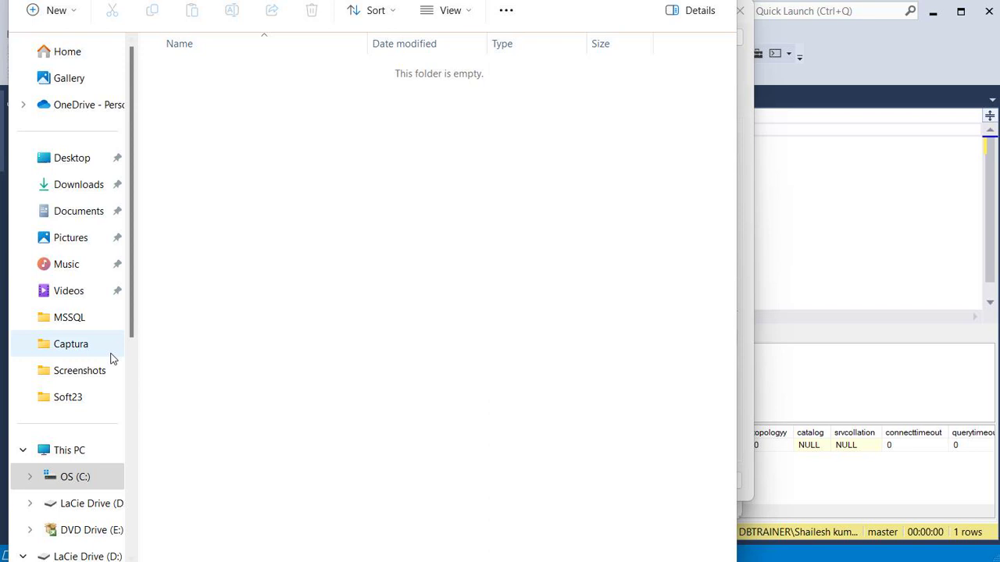
pyautogui.click(83, 478)
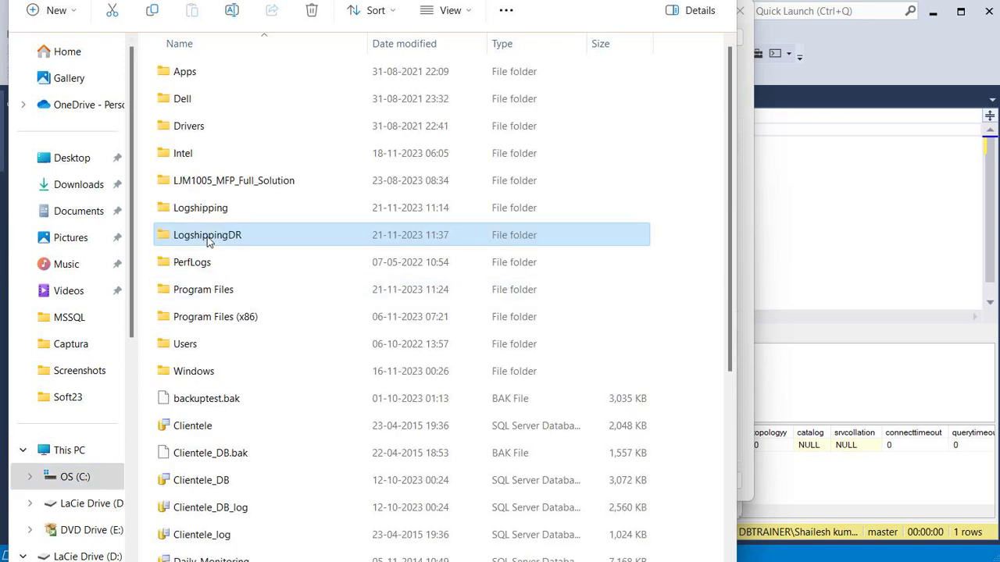
pyautogui.doubleClick(207, 238)
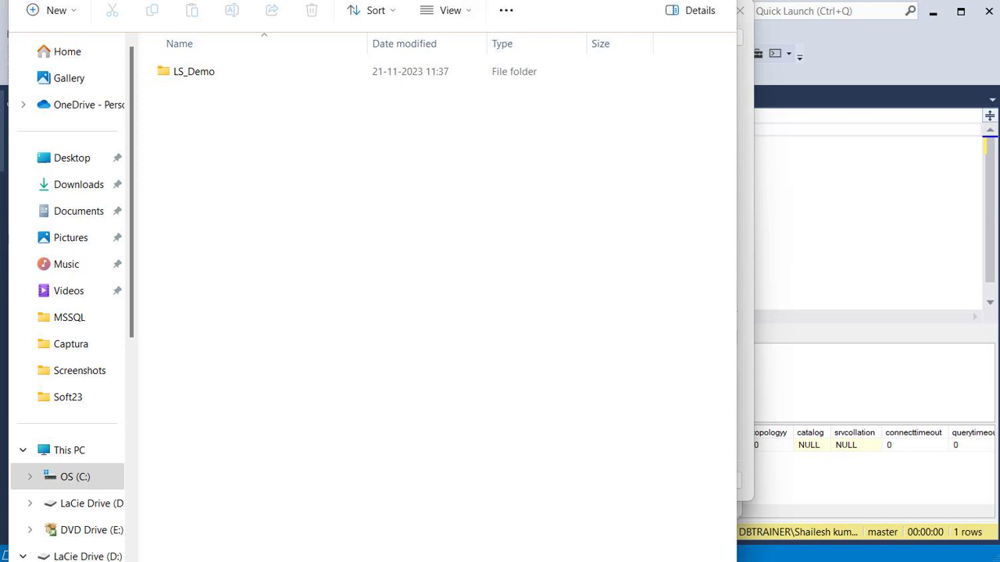
pyautogui.click(69, 449)
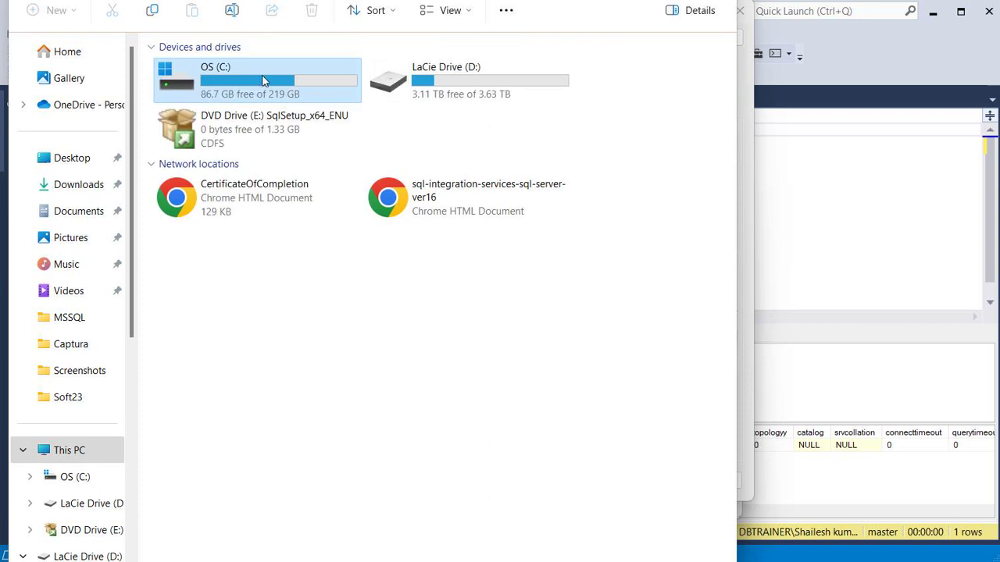
pyautogui.doubleClick(258, 81)
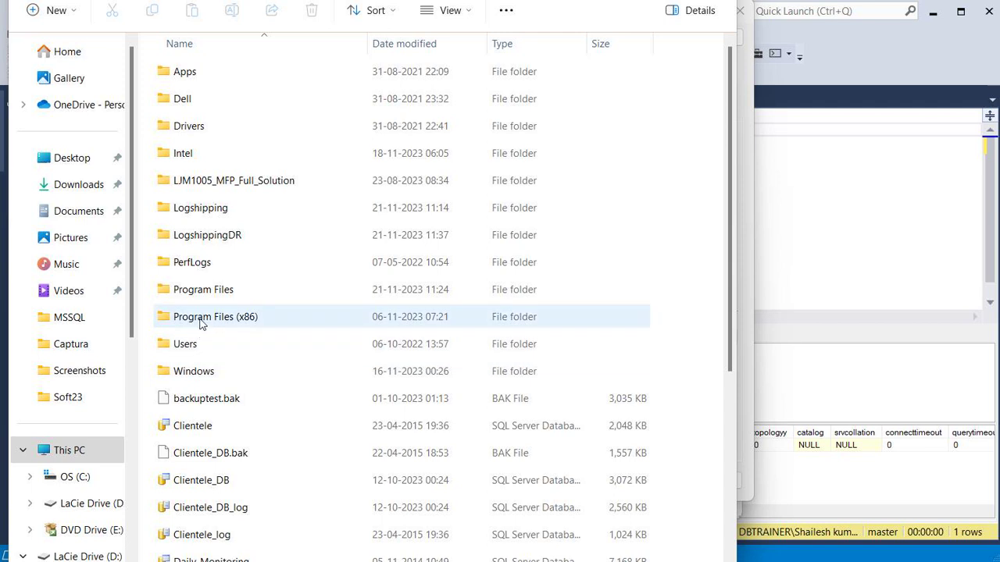
pyautogui.rightClick(207, 245)
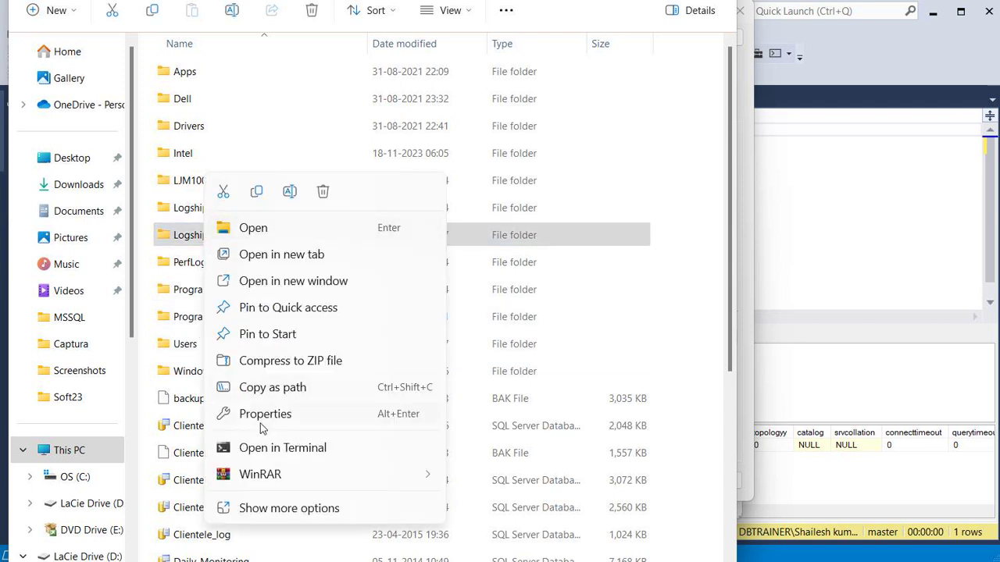
pyautogui.click(266, 414)
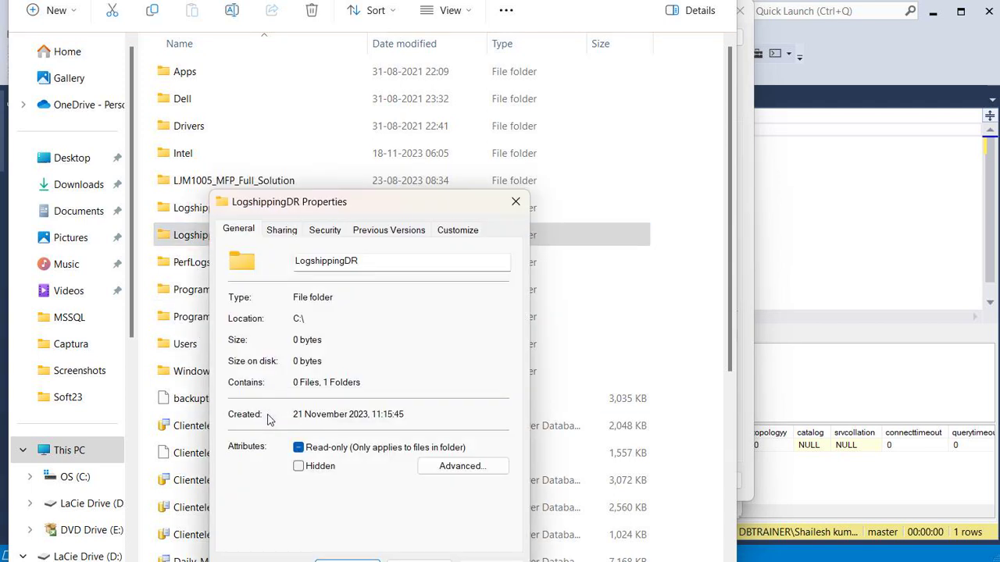
pyautogui.click(282, 234)
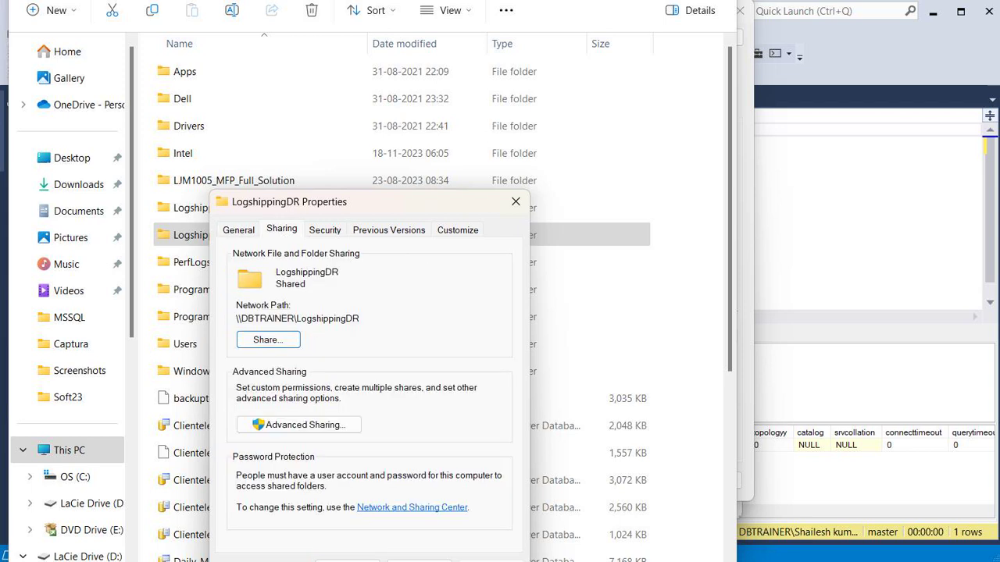
# - Copy the network path \\DBTRAINER\LogshippingDR from the folder's sharing properties into the destination folder for copied files
pyautogui.moveTo(360, 319); pyautogui.dragTo(236, 318)
pyautogui.hotkey('ctrl', 'c')
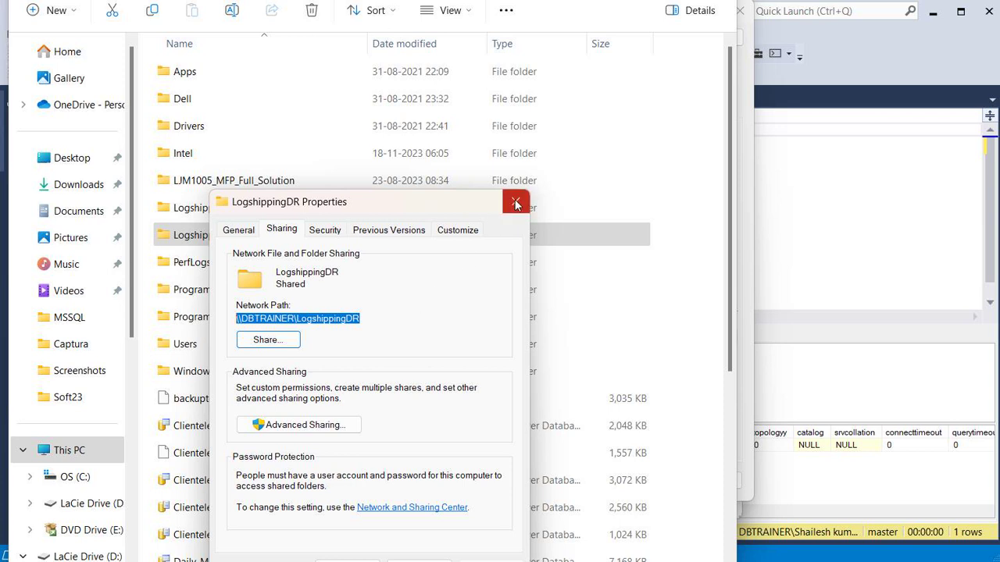
pyautogui.moveTo(598, 561)
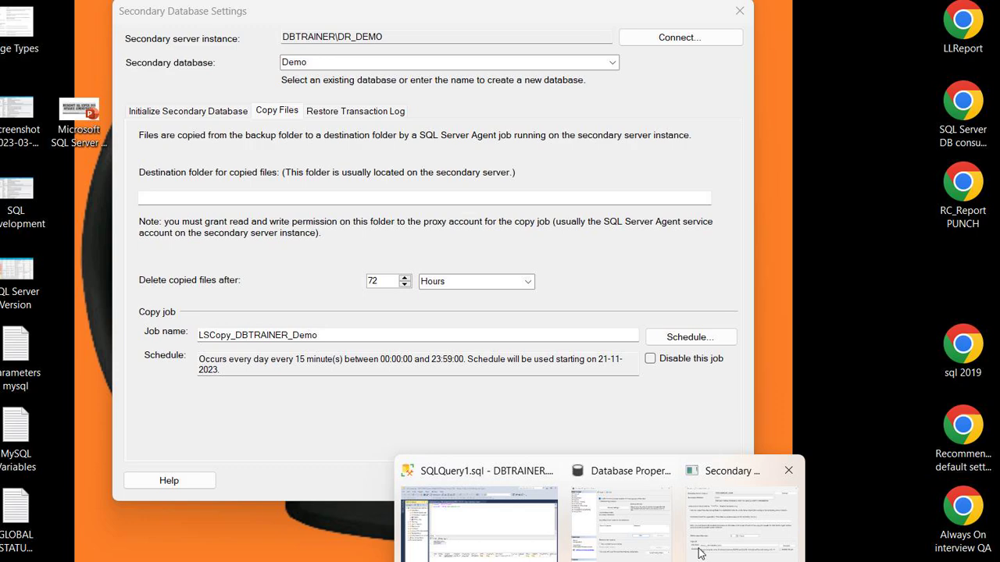
pyautogui.click(742, 515)
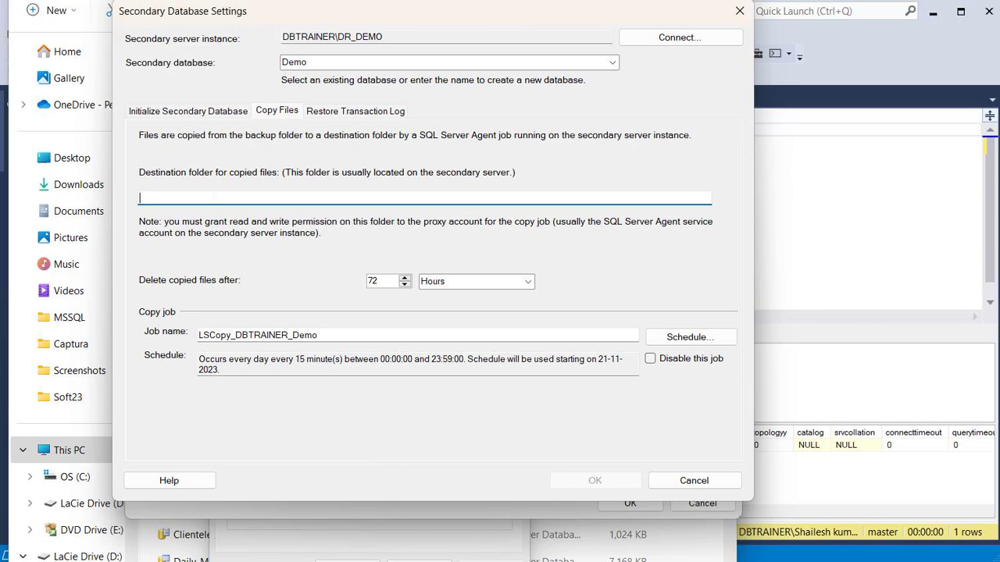
pyautogui.hotkey('ctrl', 'v')
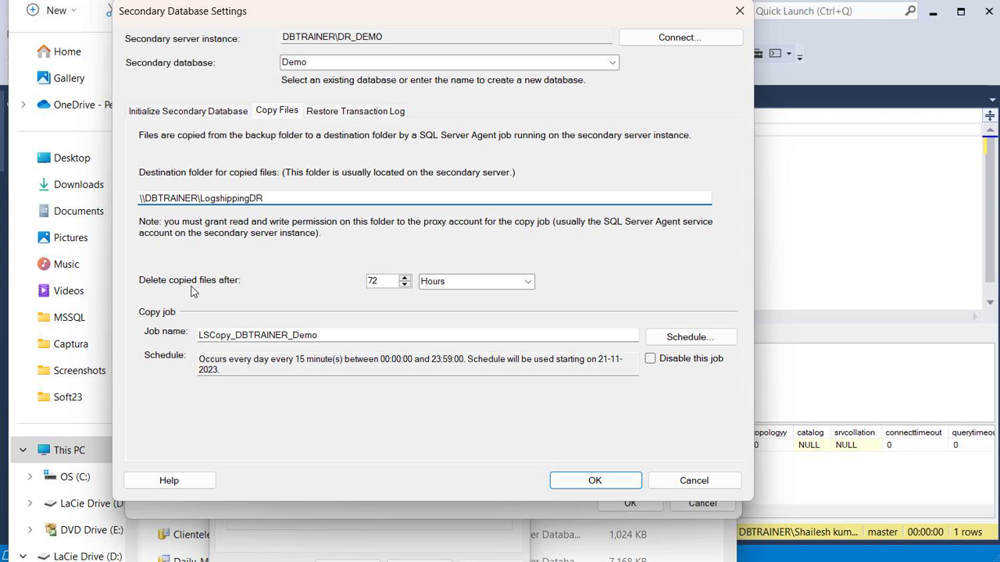
# - Set copied files to be deleted after 24 hours and schedule the copy job every 5 minutes starting at 00:00:30
pyautogui.press('Tab')
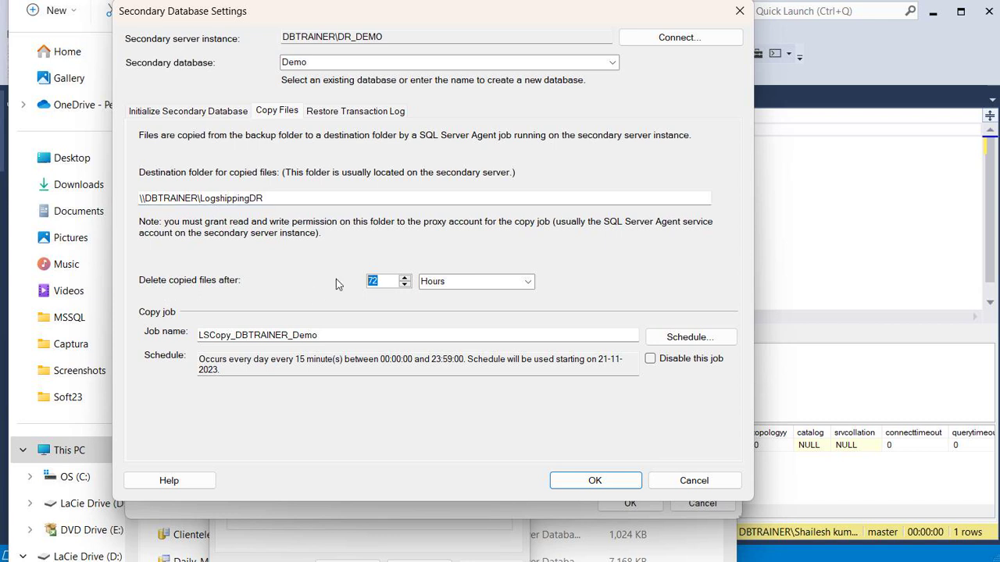
pyautogui.write('24')
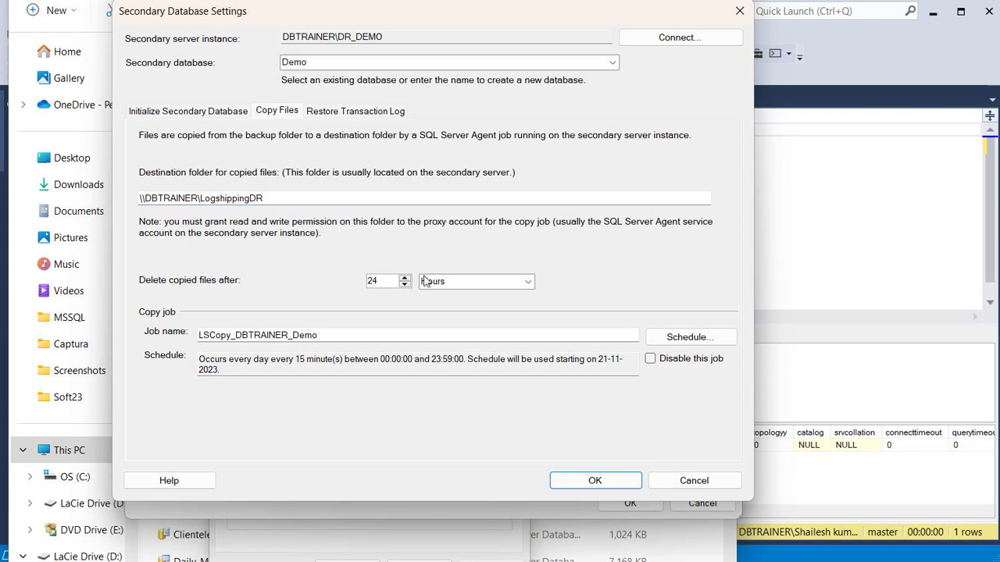
pyautogui.click(659, 337)
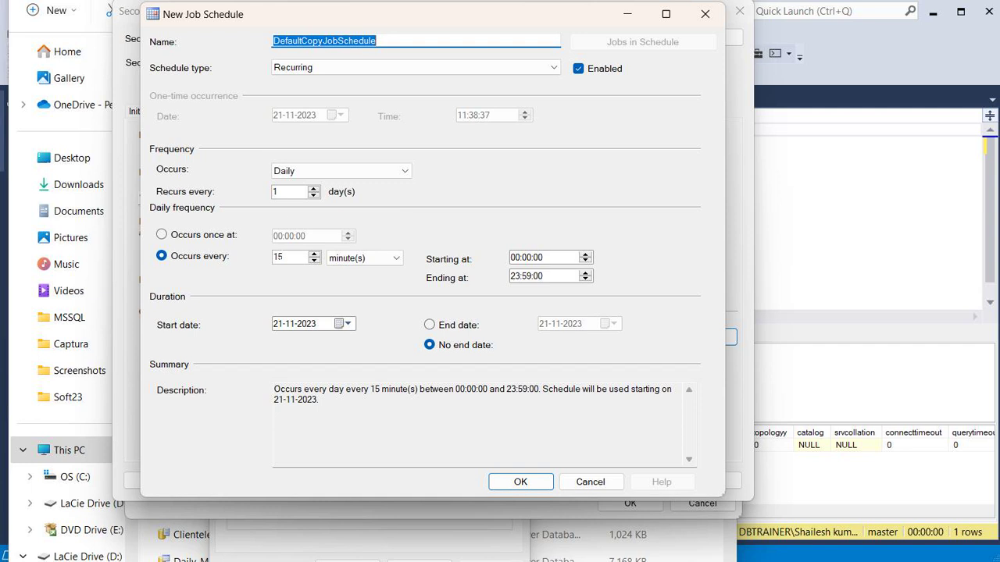
pyautogui.doubleClick(279, 257)
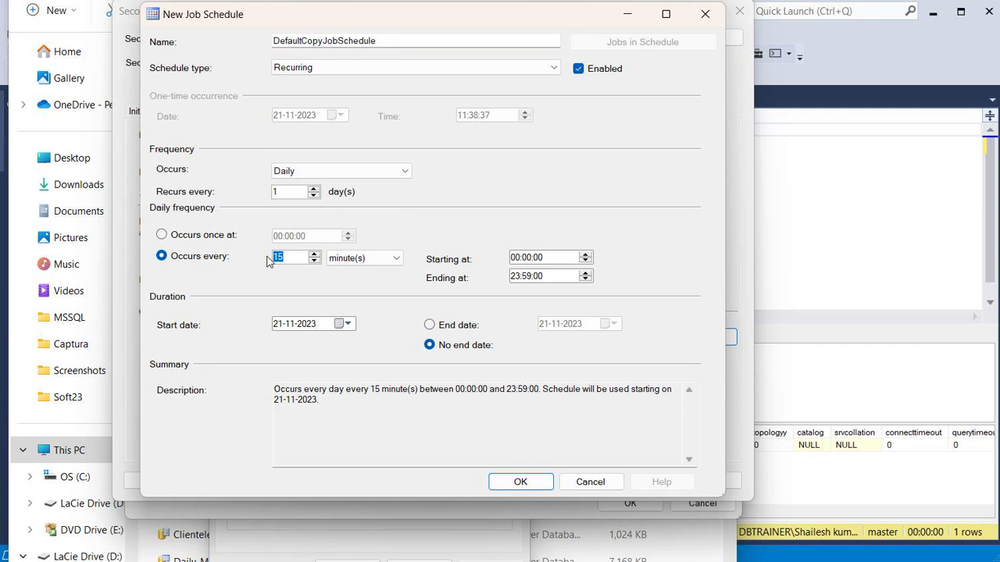
pyautogui.write('5')
pyautogui.click(530, 263)
pyautogui.click(539, 263)
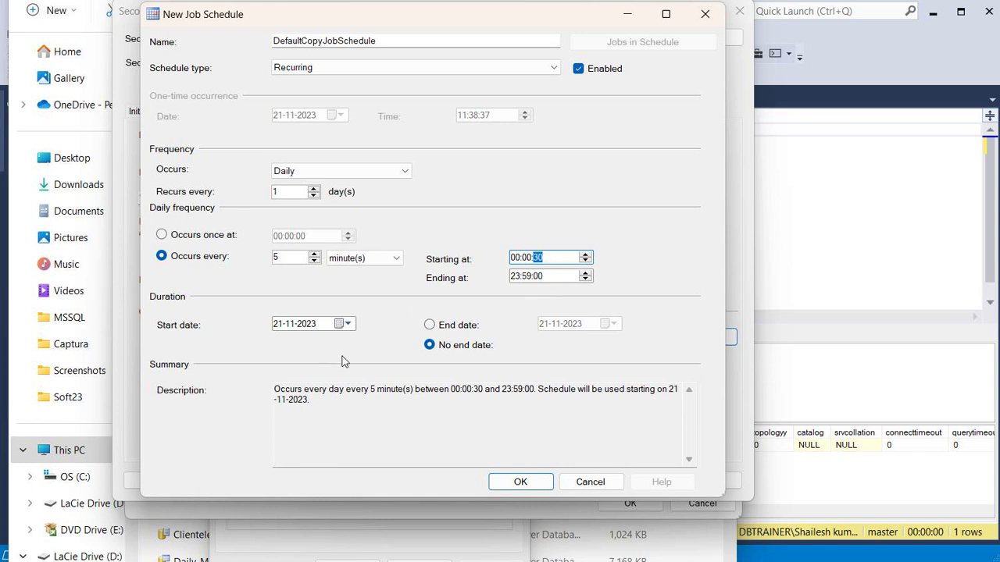
pyautogui.click(520, 482)
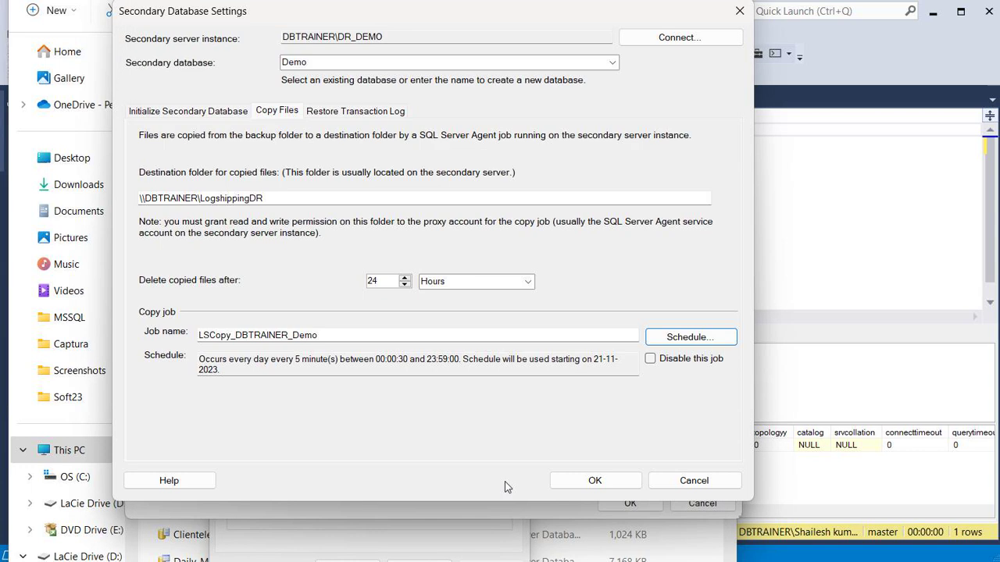
# - Set the transaction log restore to Standby mode and enable disconnecting users in the database when restoring backups
pyautogui.click(341, 113)
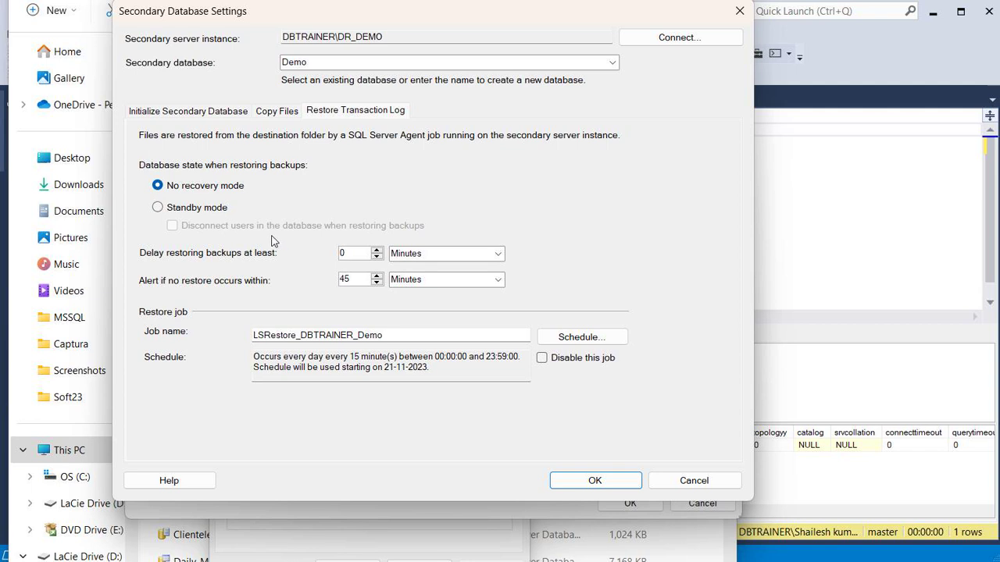
pyautogui.click(158, 208)
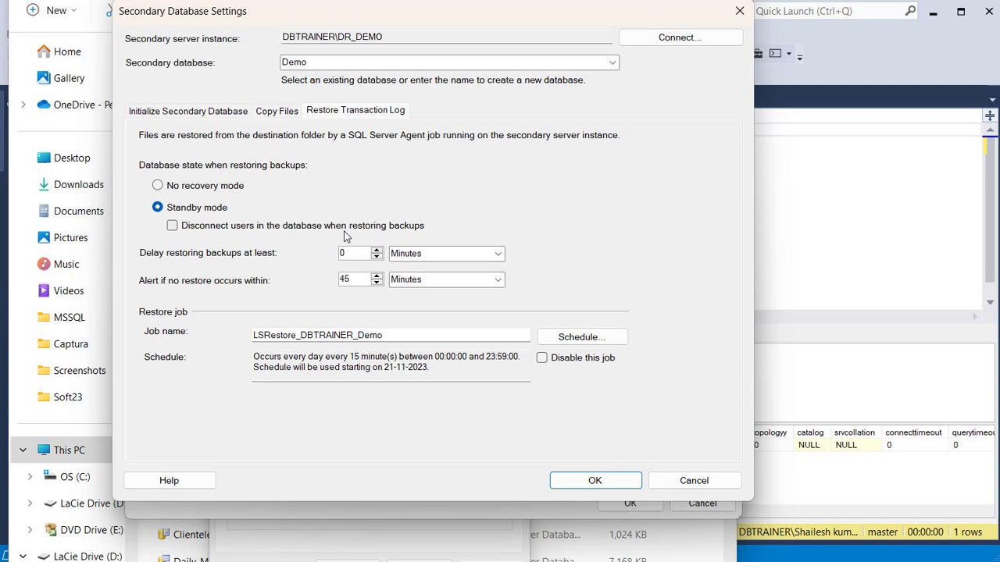
pyautogui.click(172, 226)
# - Schedule the restore job to occur every 5 minutes starting at 00:00:50
pyautogui.click(572, 341)
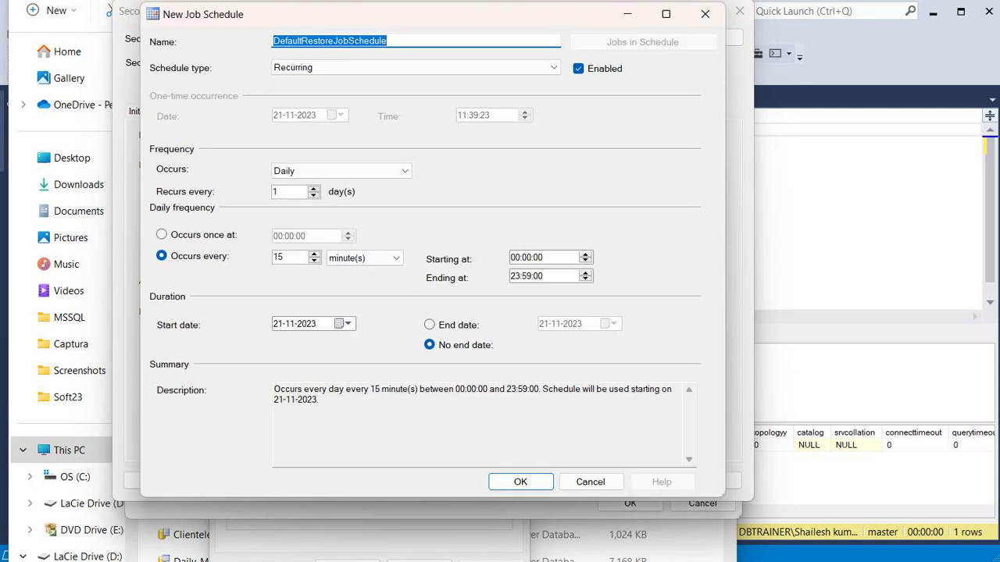
pyautogui.click(281, 257)
pyautogui.write('5')
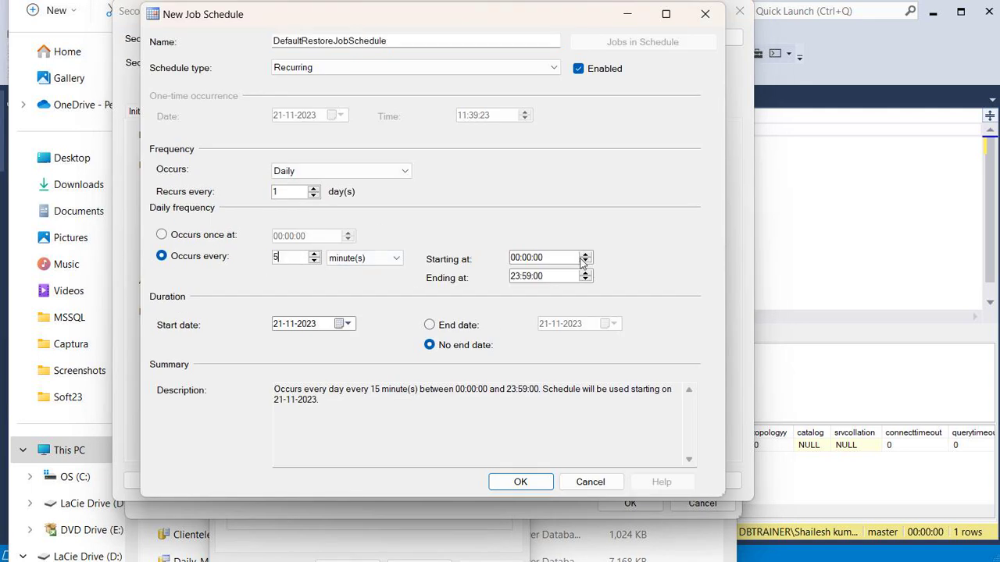
pyautogui.click(537, 259)
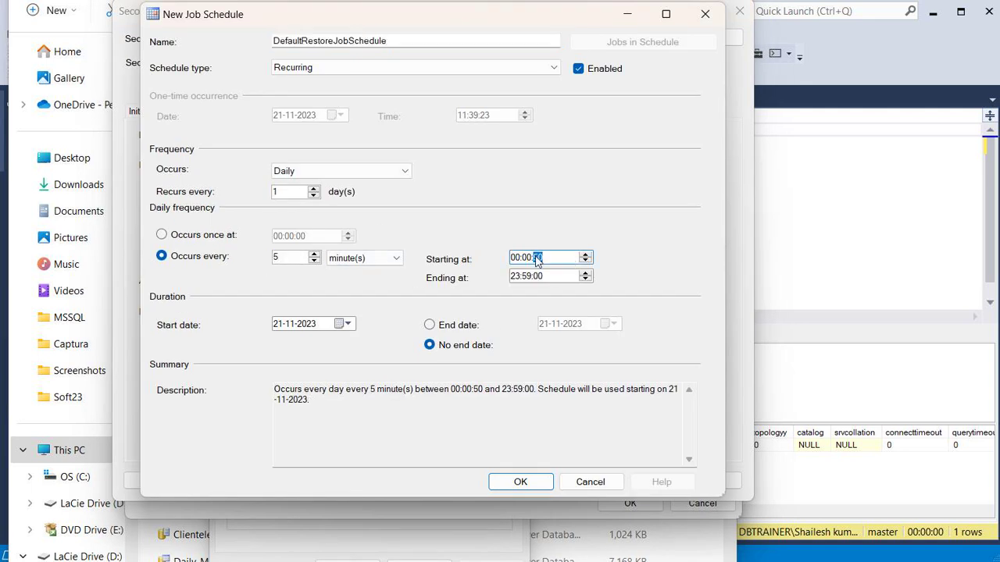
pyautogui.click(517, 481)
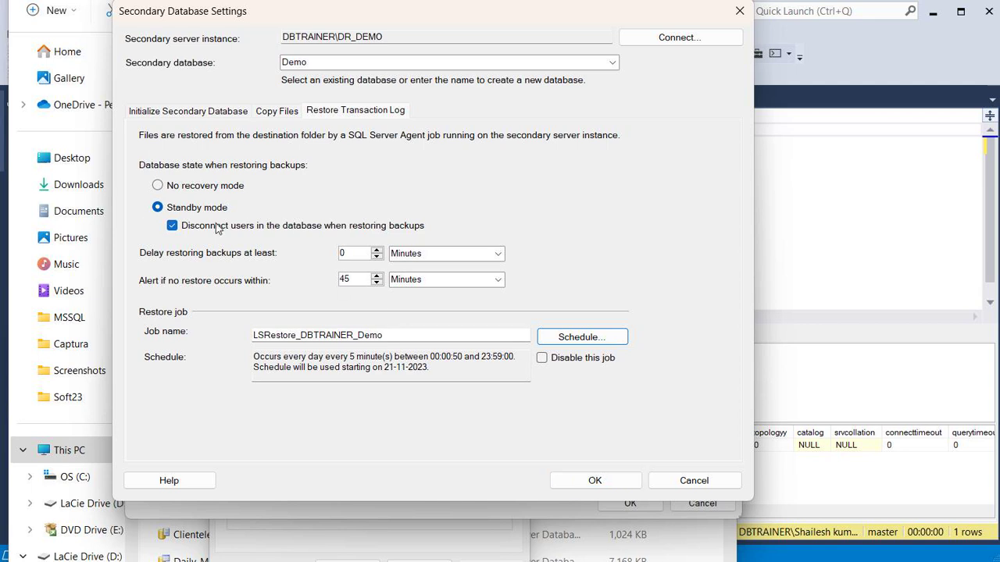
# - Accept the secondary database settings and save the log shipping configuration for the Demo database
pyautogui.click(575, 482)
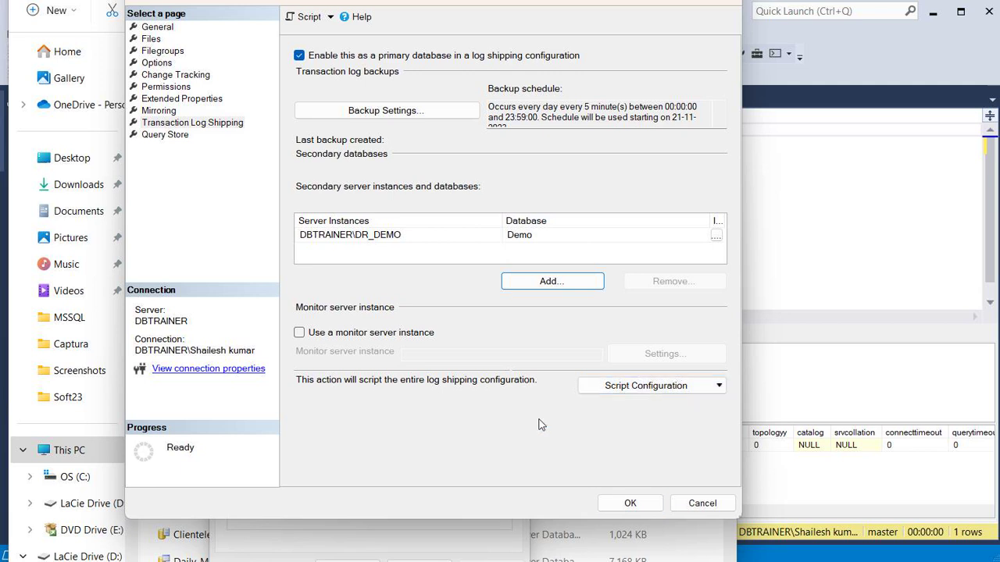
pyautogui.click(624, 504)
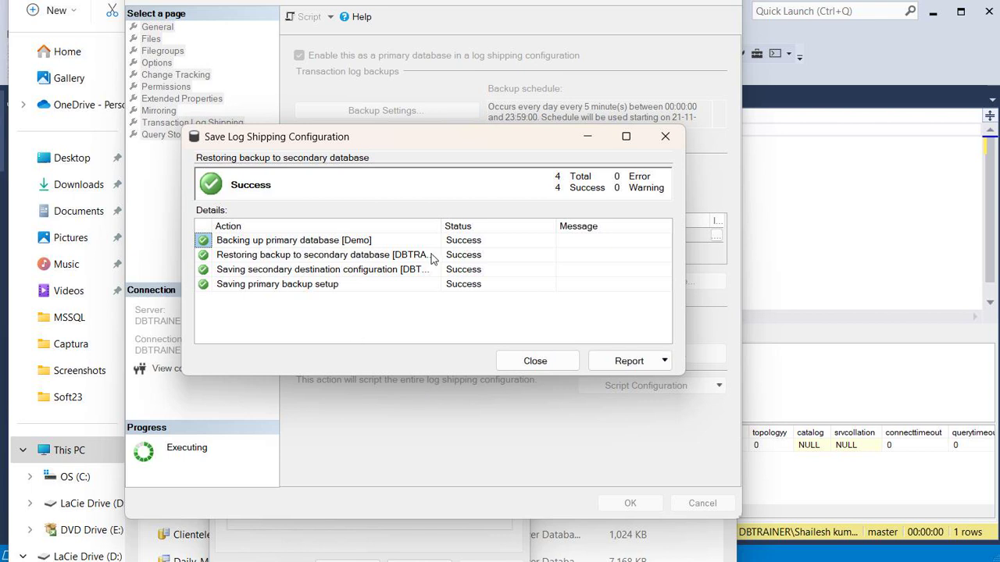
pyautogui.click(532, 362)
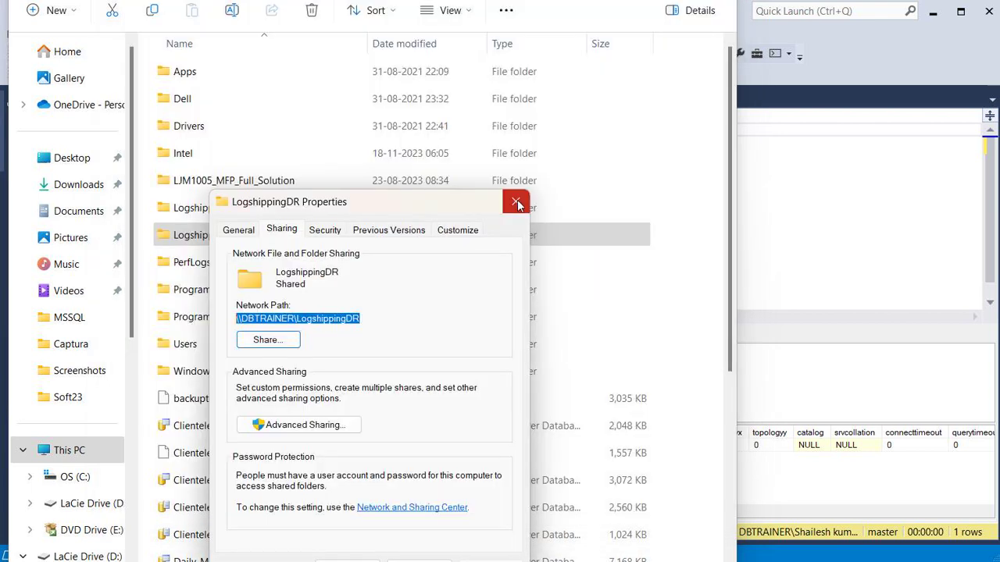
# - Close the LogshippingDR folder's properties and examine the restored database files and the TUF file in LogshippingDR\LS_Demo
pyautogui.click(517, 203)
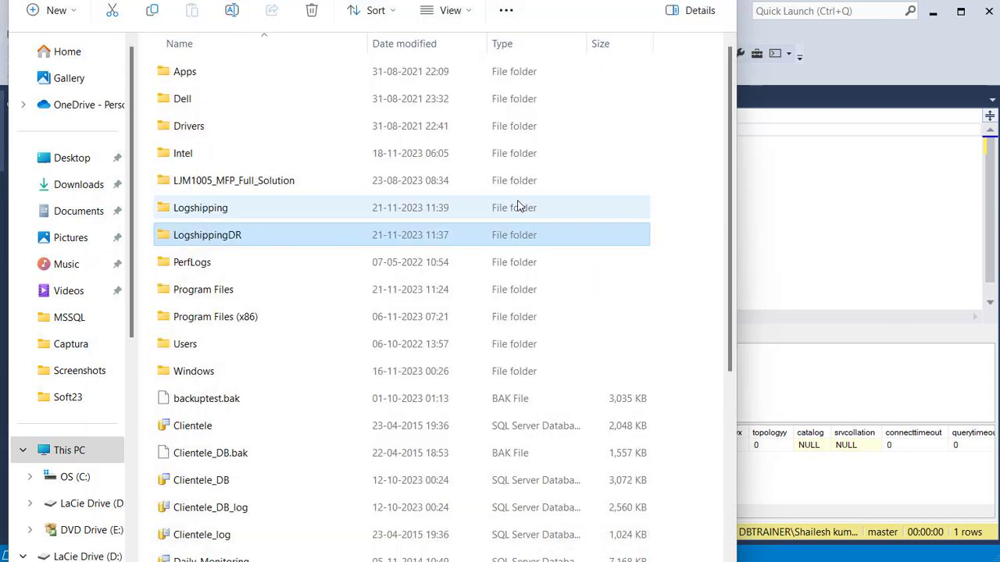
pyautogui.doubleClick(240, 238)
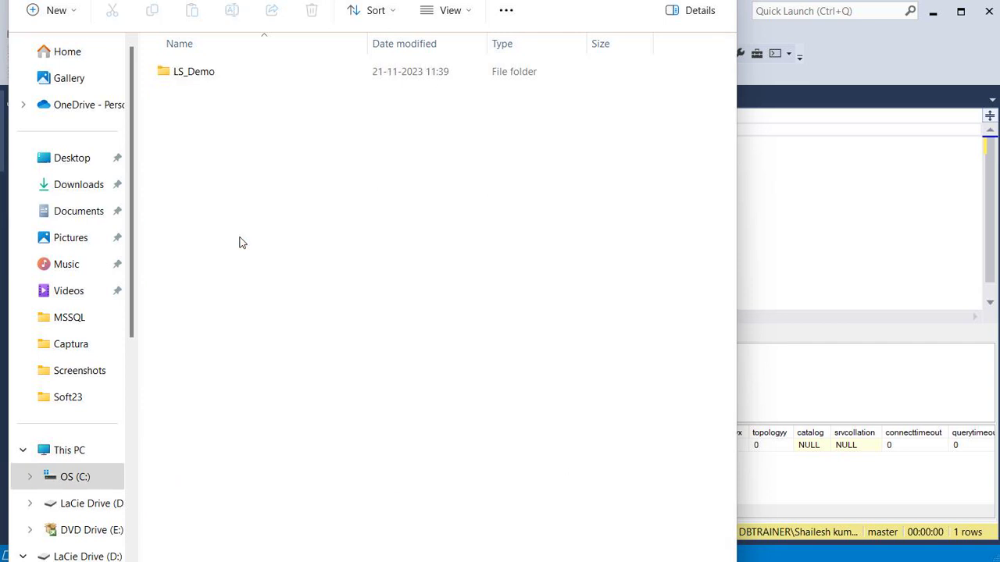
pyautogui.doubleClick(190, 78)
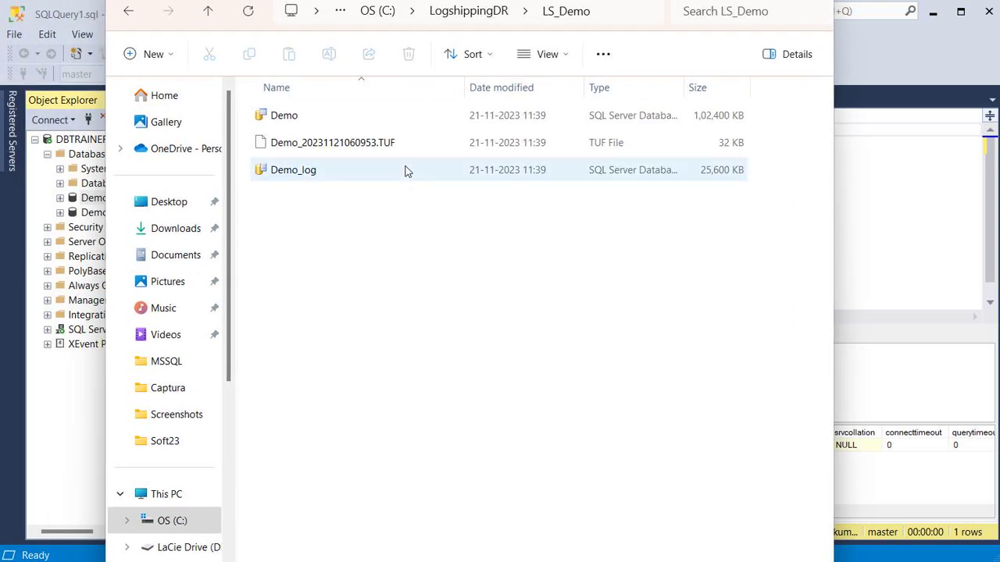
pyautogui.click(385, 151)
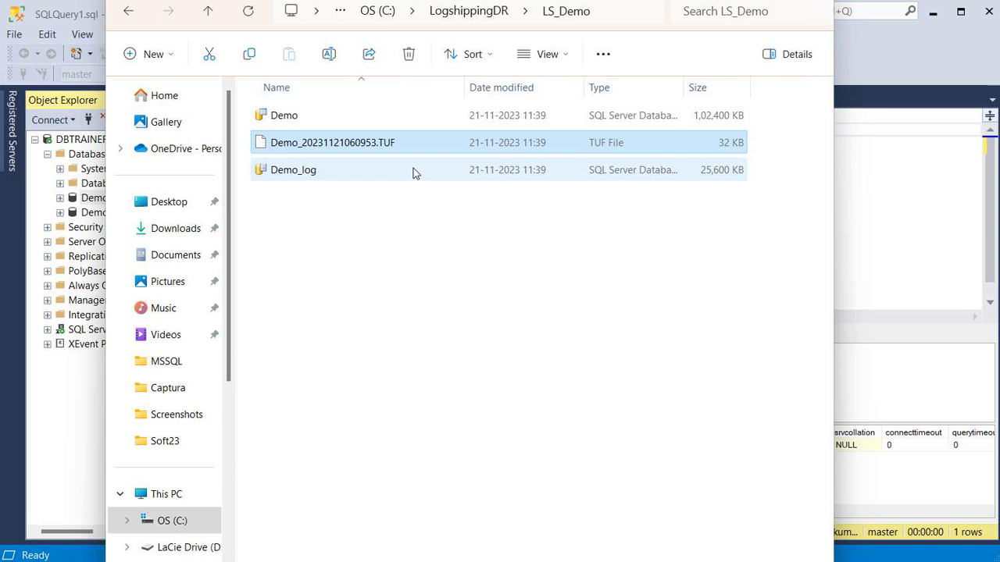
pyautogui.moveTo(413, 170)
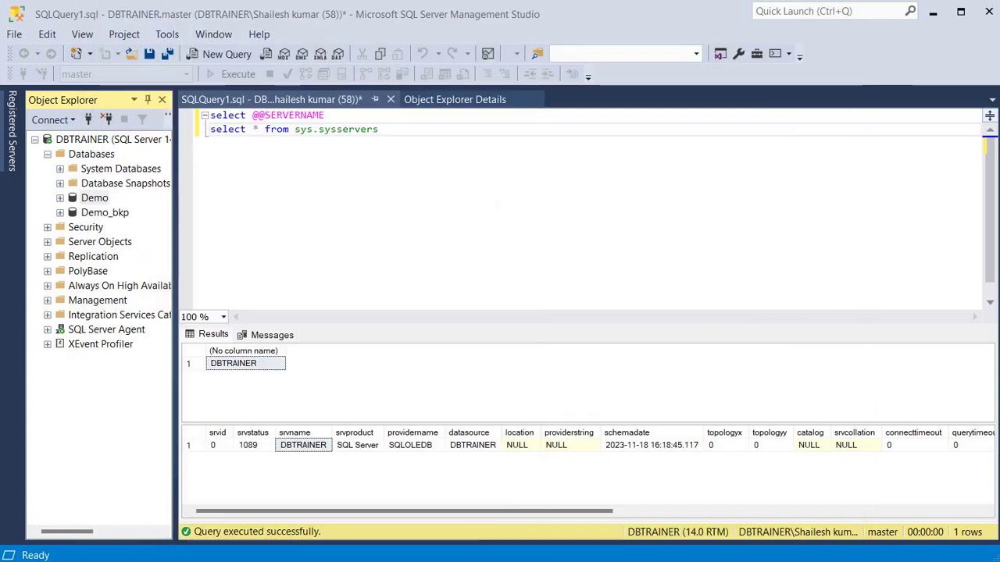
# - Switch to SQL Server Management Studio, refresh the DBTRAINER server and expand its Databases folder
pyautogui.click(84, 146)
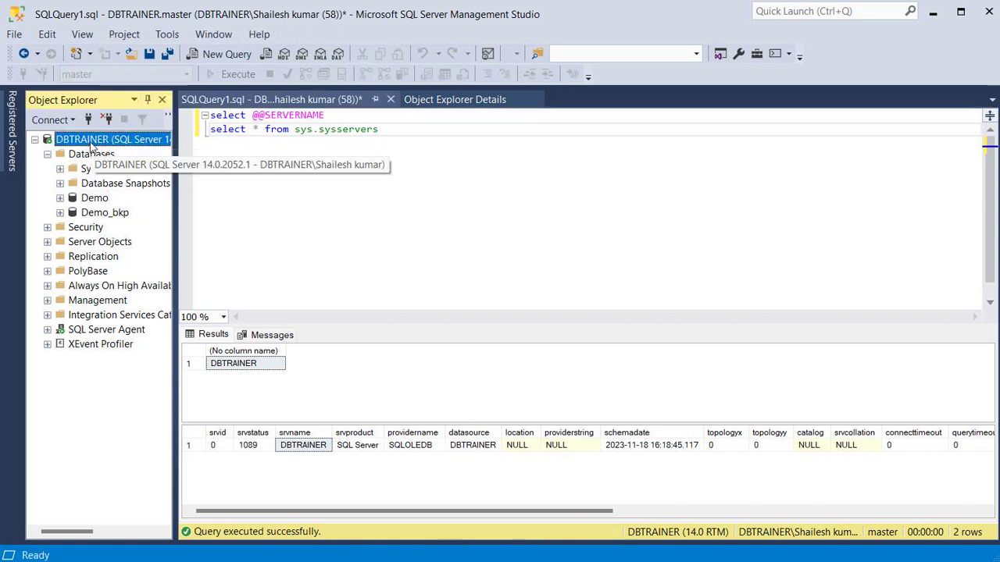
pyautogui.rightClick(90, 143)
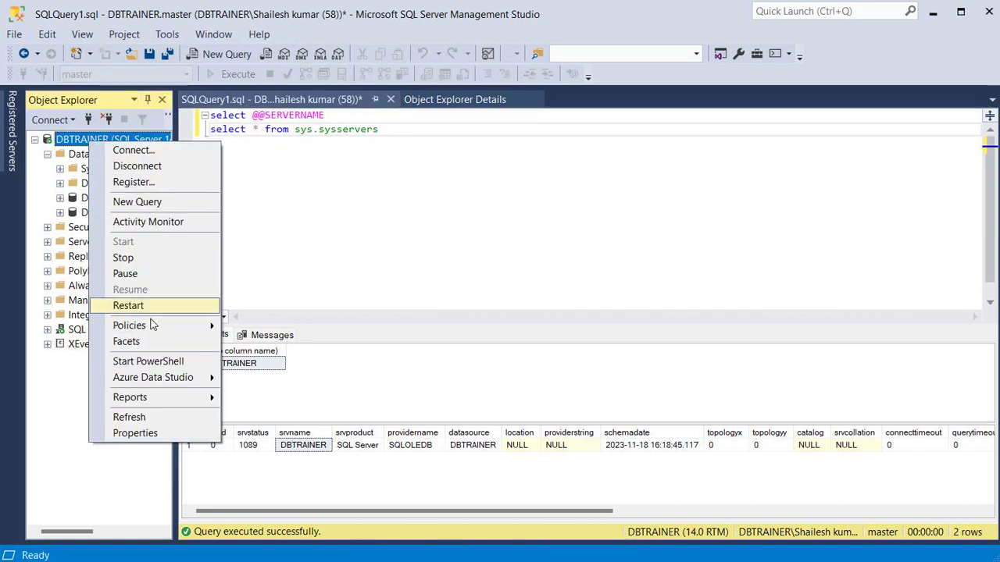
pyautogui.click(145, 417)
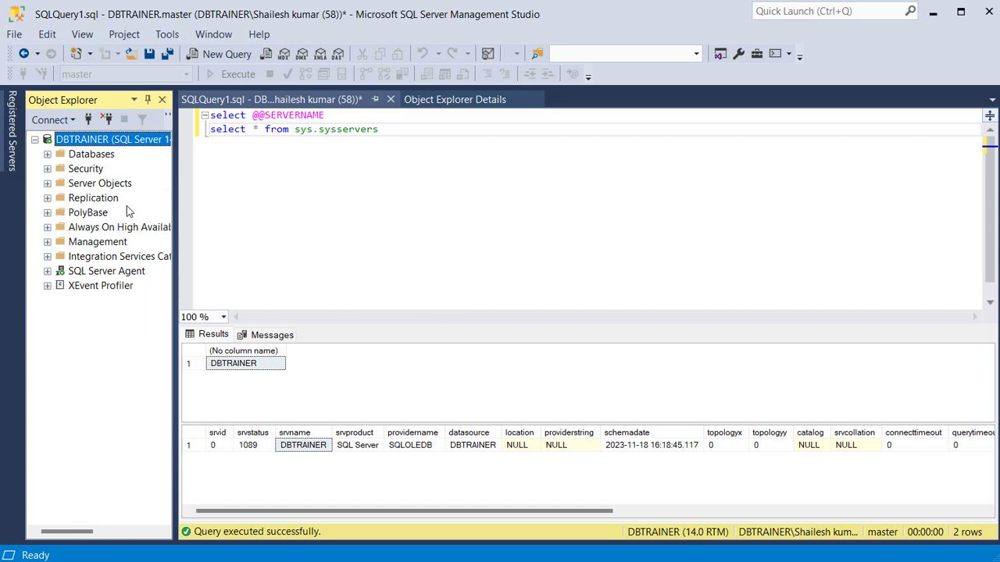
pyautogui.click(48, 154)
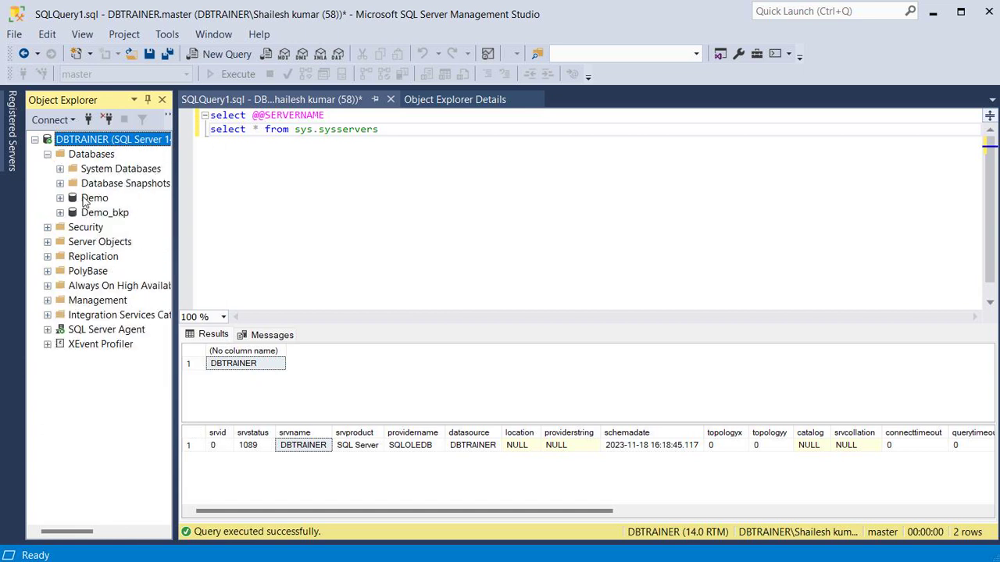
pyautogui.rightClick(89, 199)
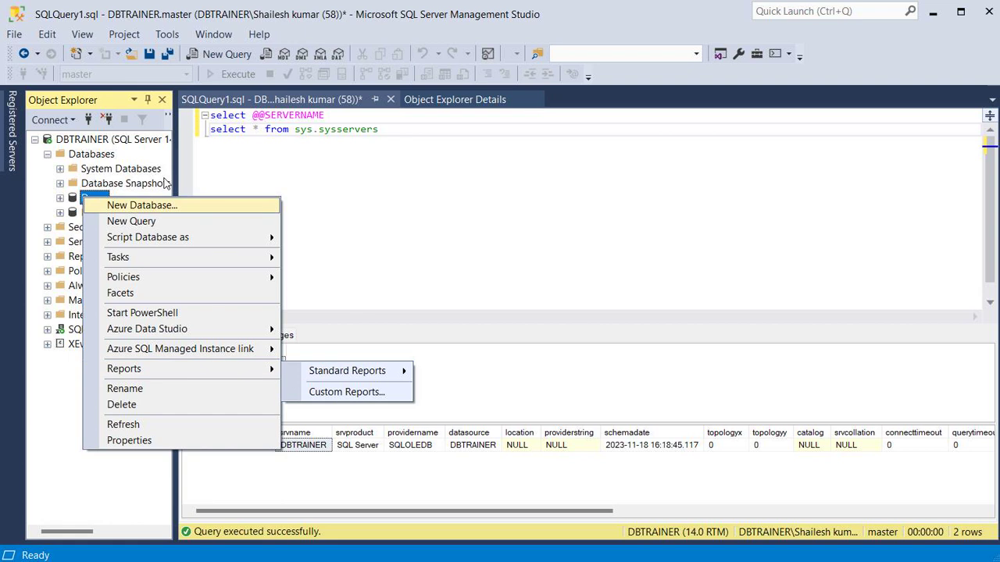
pyautogui.click(119, 143)
pyautogui.rightClick(118, 142)
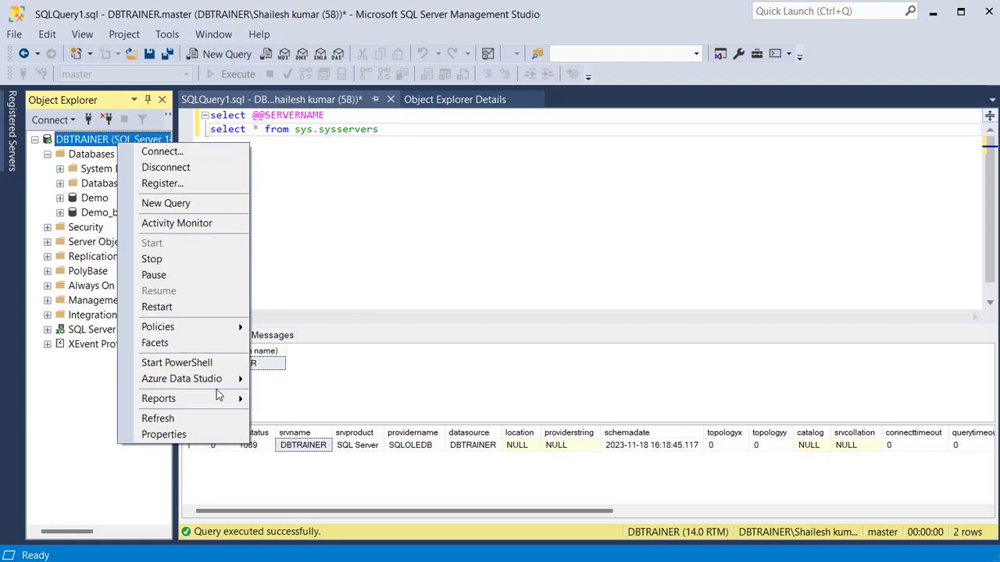
pyautogui.moveTo(224, 404)
pyautogui.moveTo(350, 402)
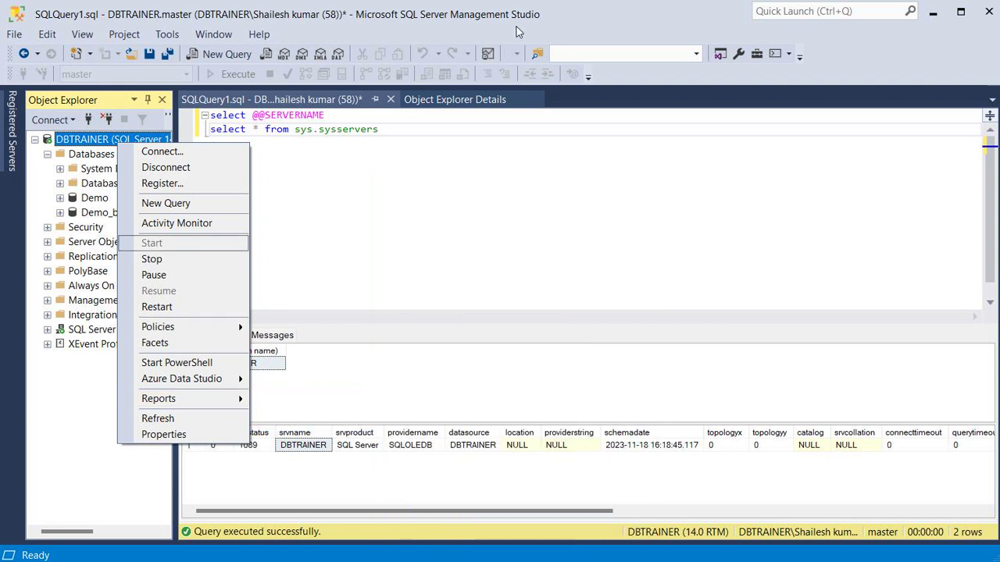
pyautogui.click(574, 26)
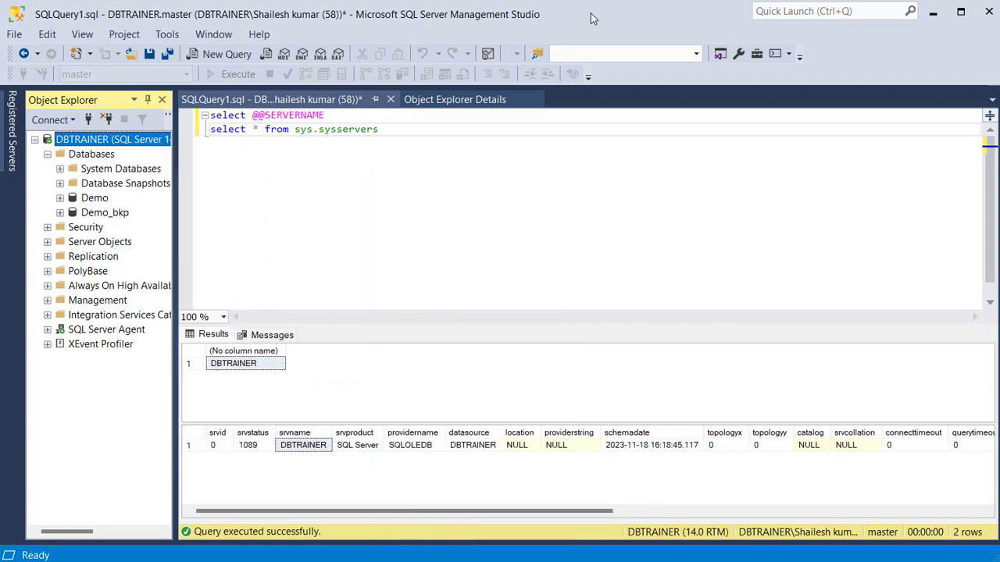
# - Move the SQL Server Management Studio window upward, partly beyond the desktop's upper edge
pyautogui.rightClick(590, 14)
pyautogui.click(565, 20)
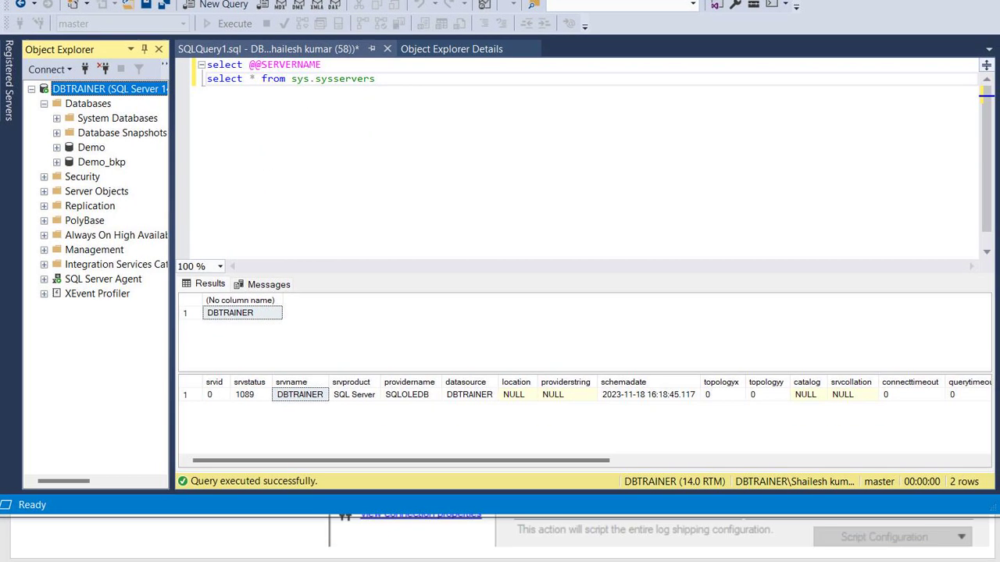
pyautogui.moveTo(565, 20); pyautogui.dragTo(576, 0)
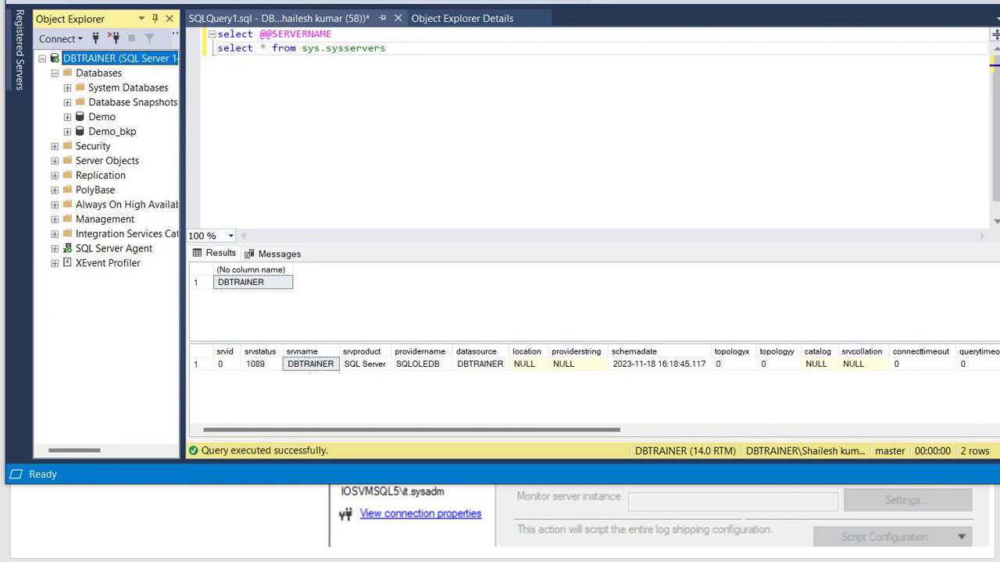
pyautogui.rightClick(126, 62)
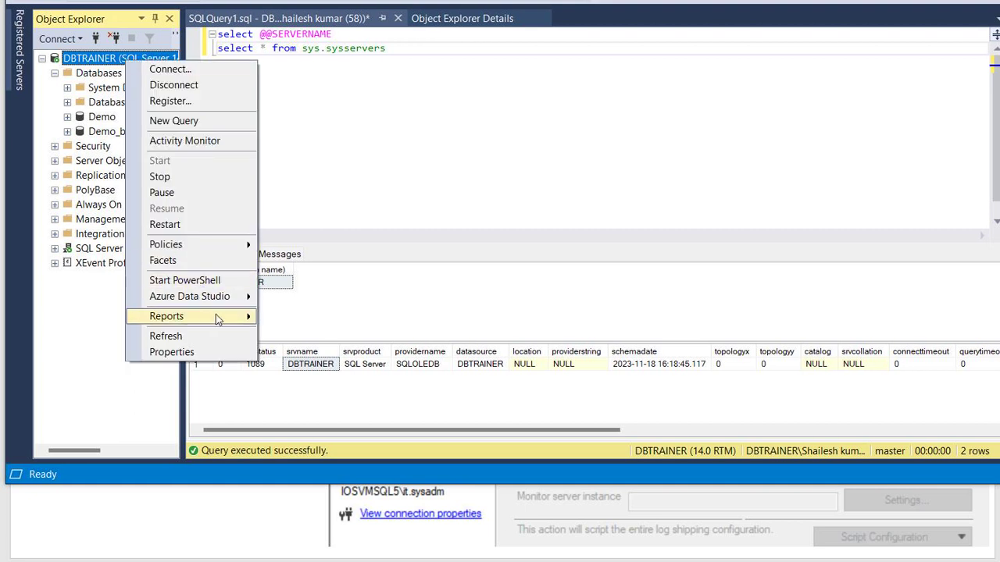
pyautogui.moveTo(226, 317)
pyautogui.moveTo(349, 321)
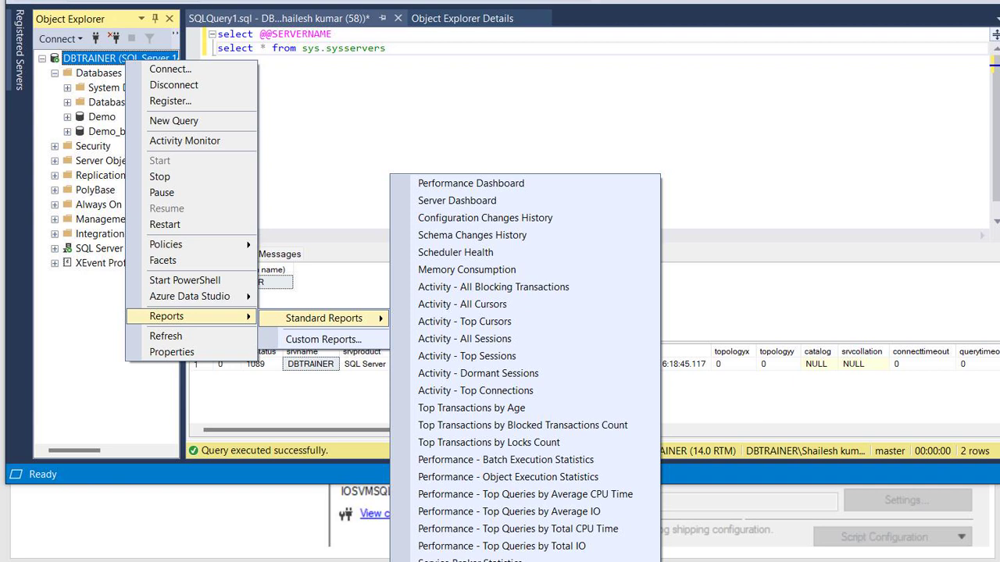
pyautogui.press('Escape')
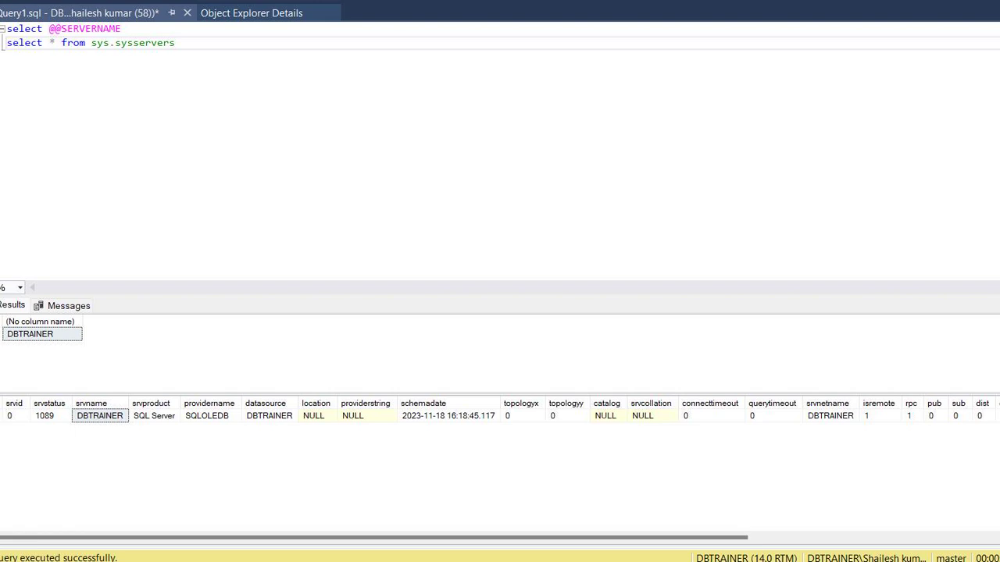
pyautogui.rightClick(2, 70)
pyautogui.moveTo(54, 227)
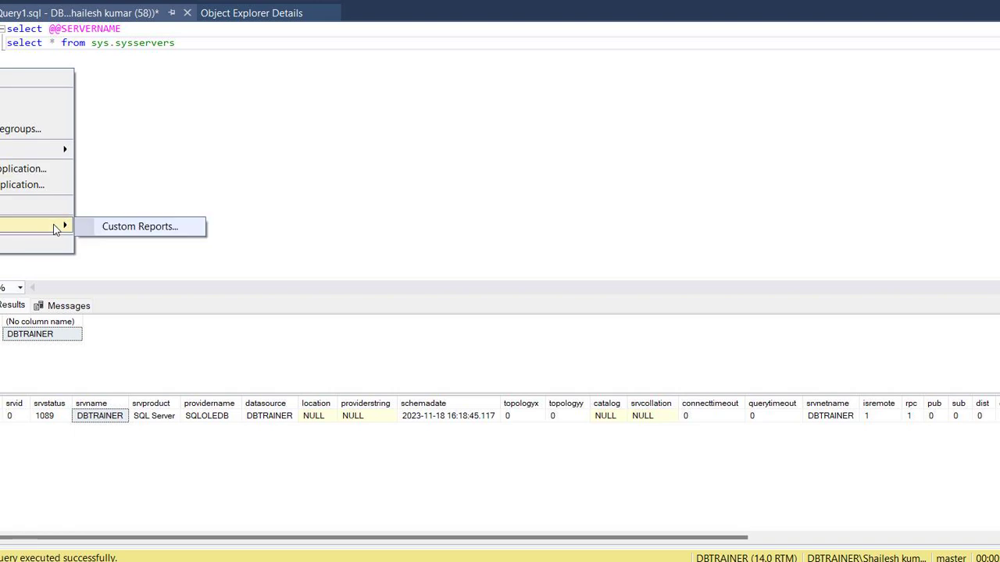
pyautogui.press('Escape')
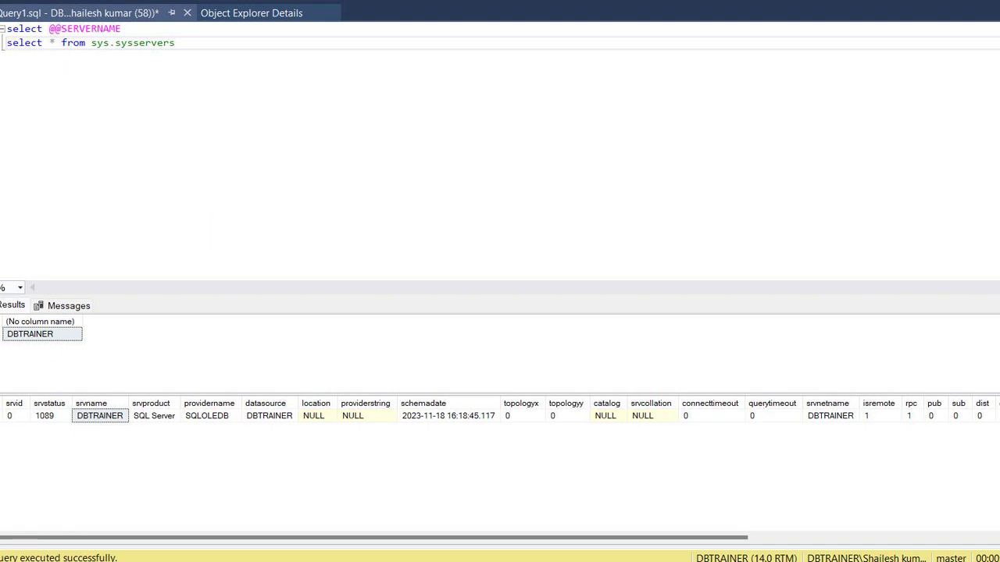
pyautogui.rightClick(0, 58)
pyautogui.moveTo(39, 315)
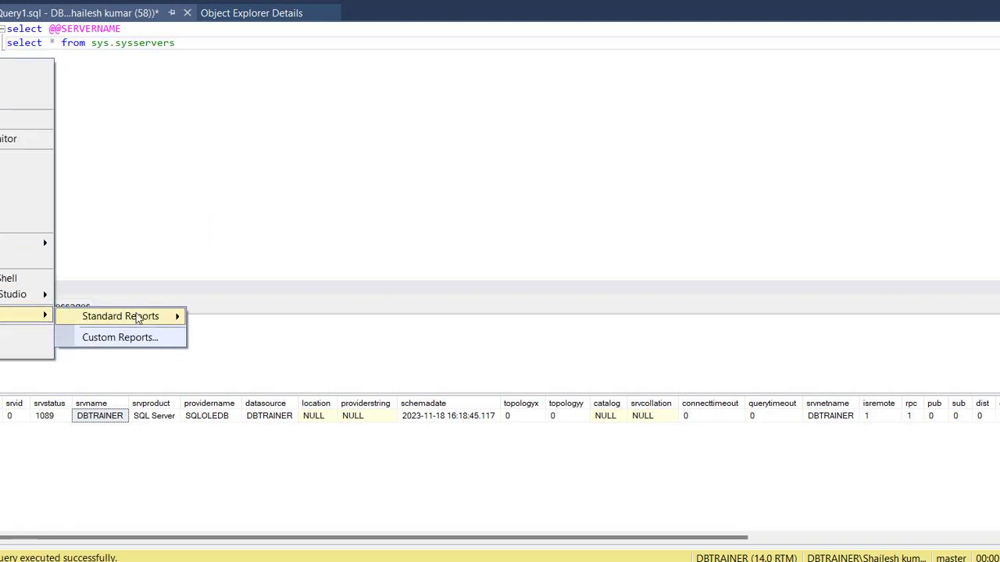
pyautogui.moveTo(145, 318)
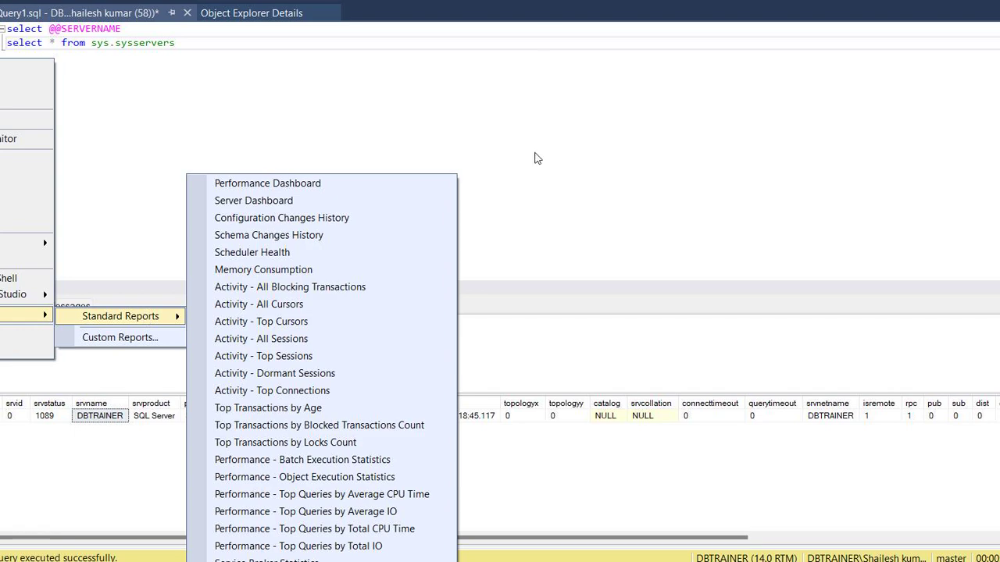
pyautogui.press('Escape')
pyautogui.press('Escape')
pyautogui.press('Escape')
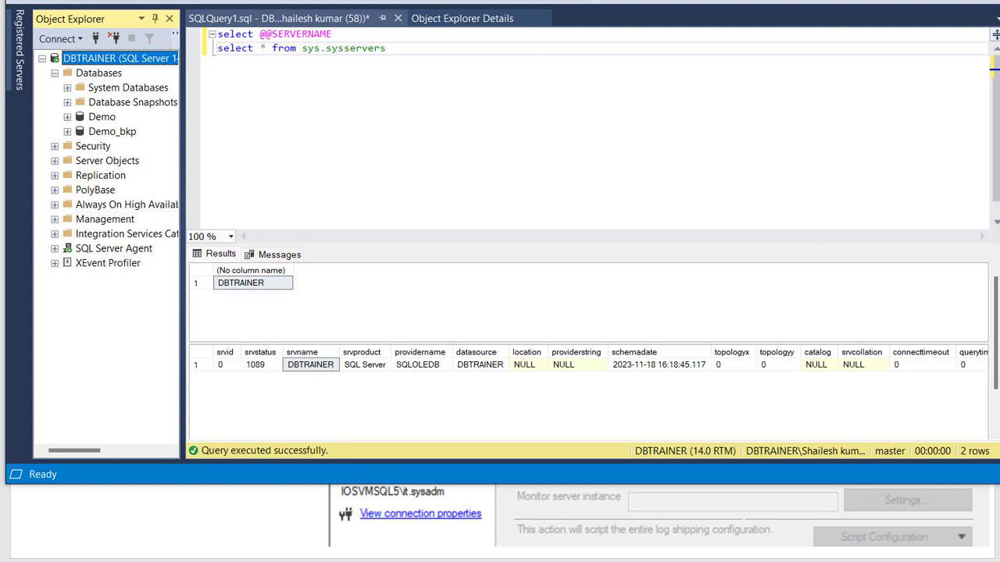
# - Open the Transaction Log Shipping Status standard report for the DBTRAINER server
pyautogui.rightClick(159, 58)
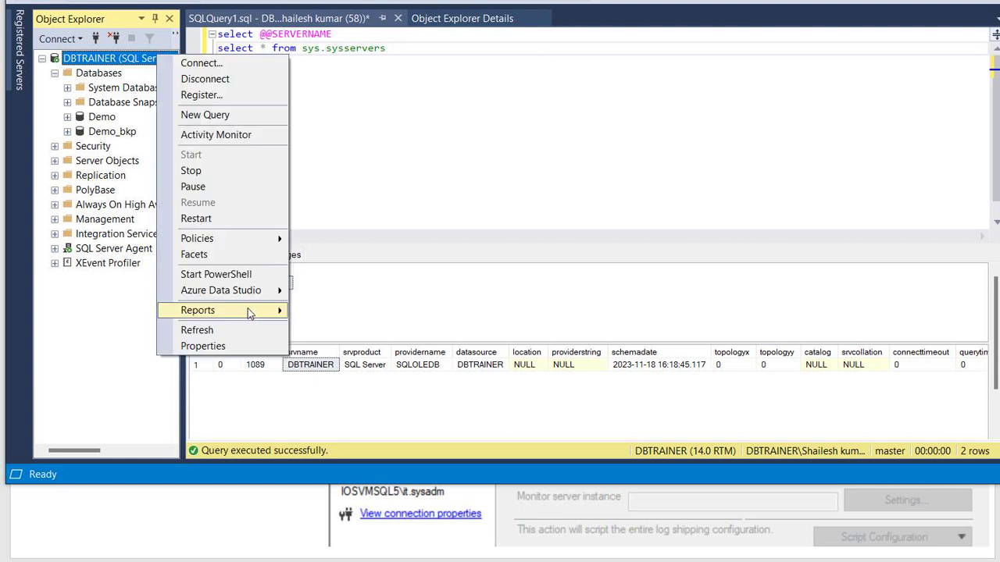
pyautogui.moveTo(251, 312)
pyautogui.moveTo(411, 312)
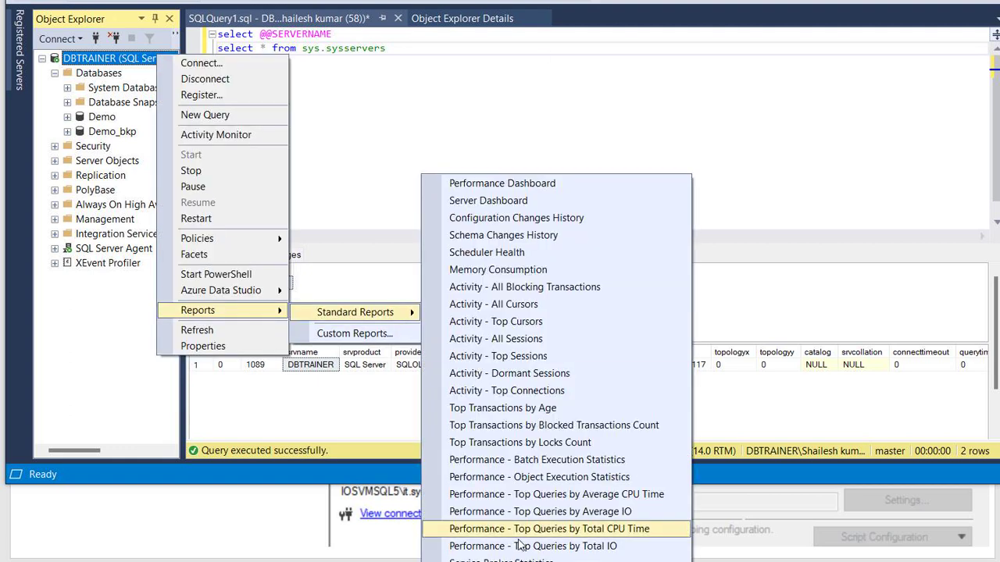
pyautogui.click(408, 381)
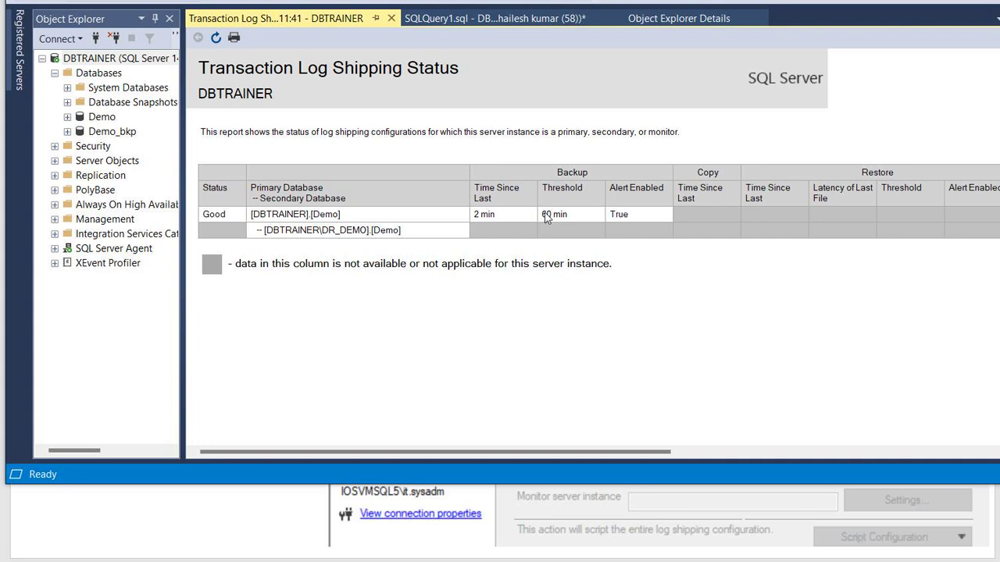
# - Connect Object Explorer to the DBTRAINER\DR_DEMO database engine using Windows Authentication
pyautogui.moveTo(585, 452); pyautogui.dragTo(346, 381)
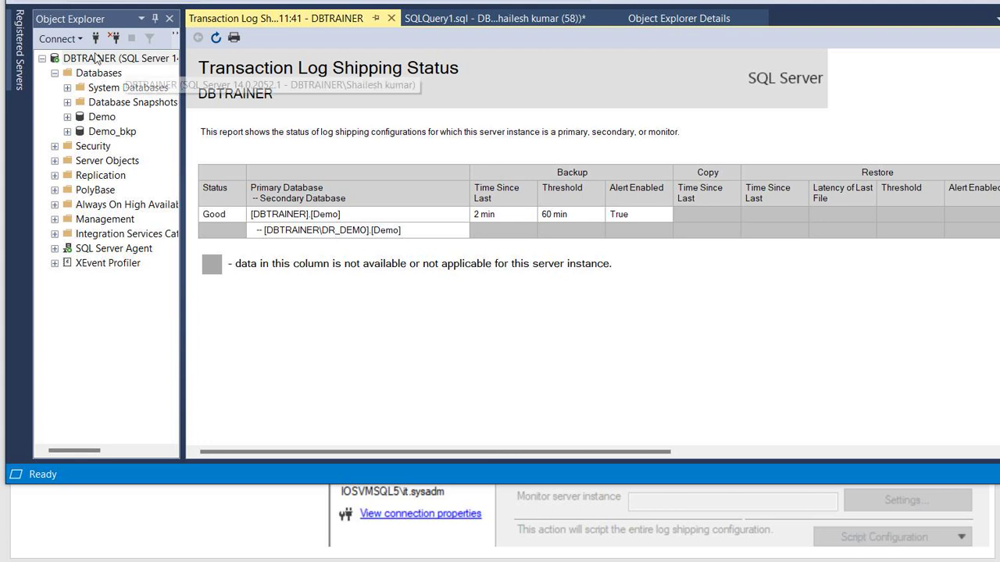
pyautogui.click(67, 41)
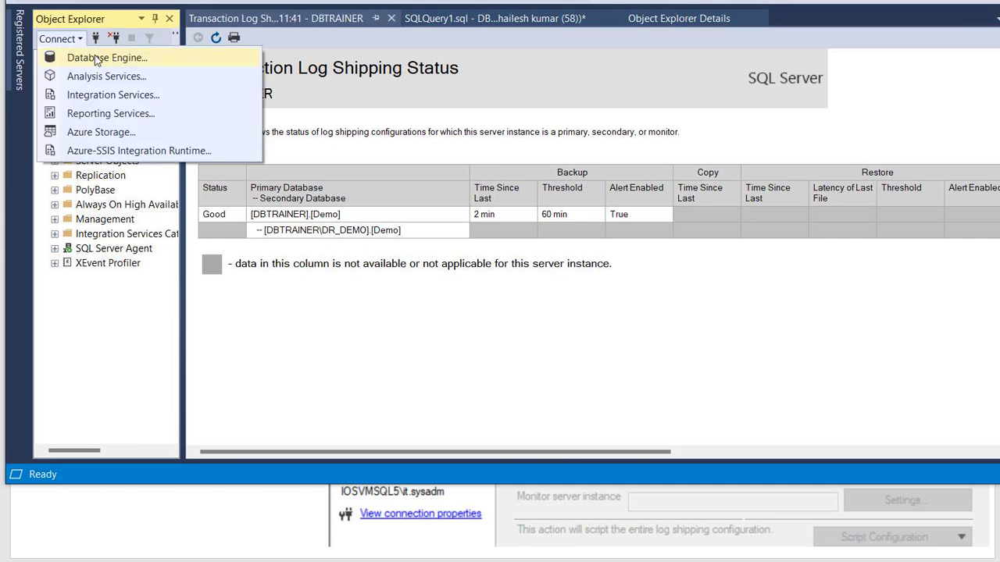
pyautogui.click(96, 59)
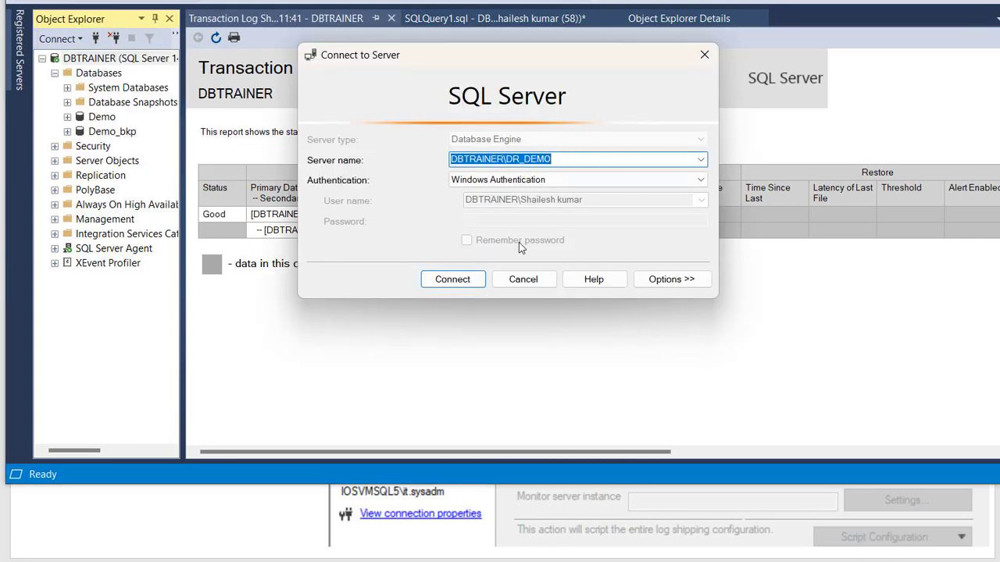
pyautogui.click(456, 277)
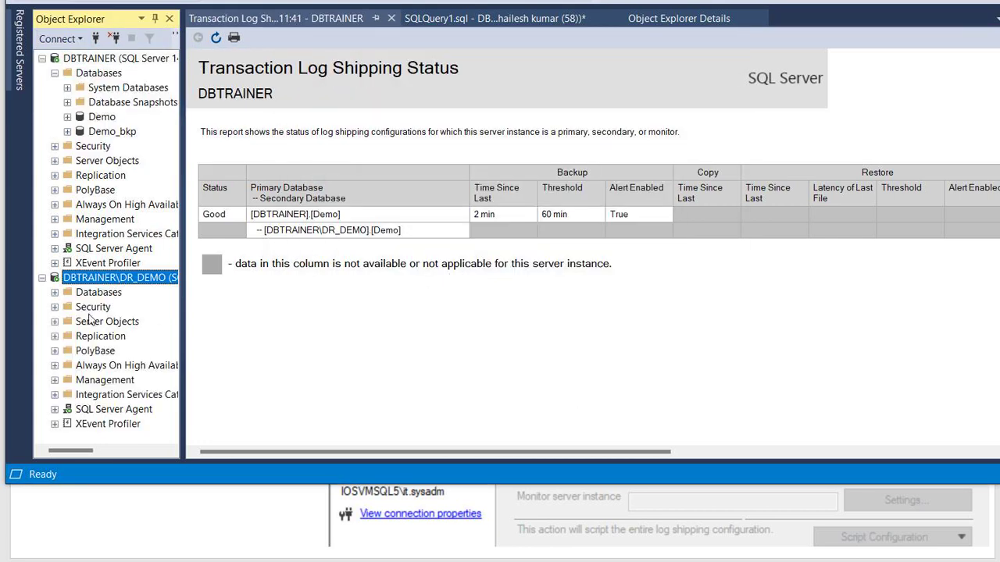
# - Examine the tables of the standby Demo database on DBTRAINER\DR_DEMO and collapse the database again
pyautogui.click(55, 292)
pyautogui.click(90, 337)
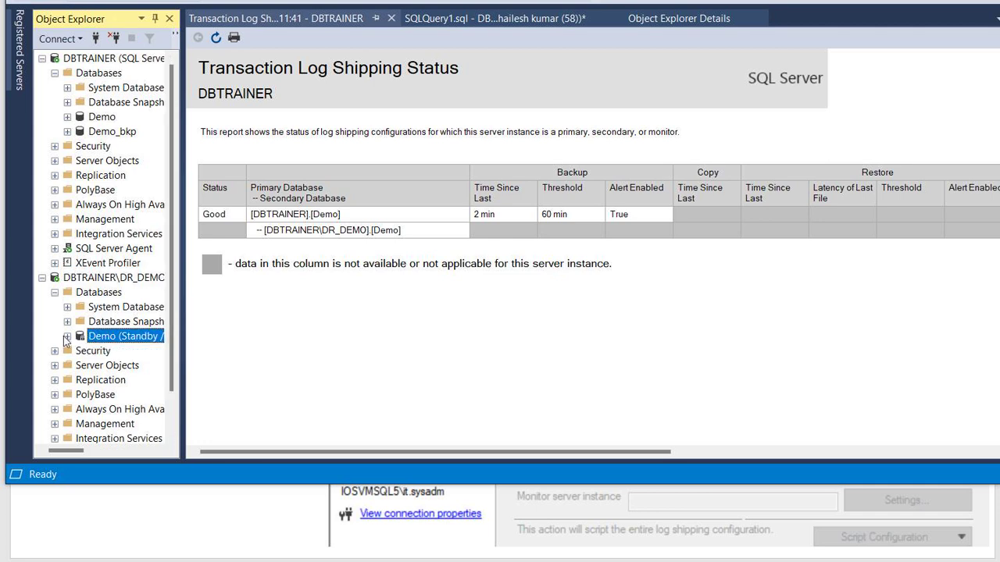
pyautogui.click(68, 336)
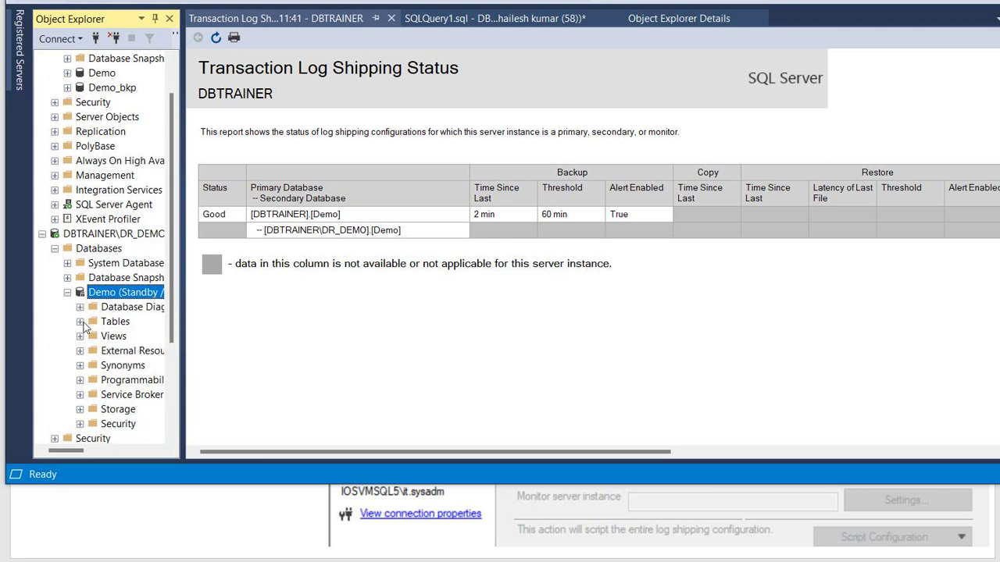
pyautogui.click(79, 321)
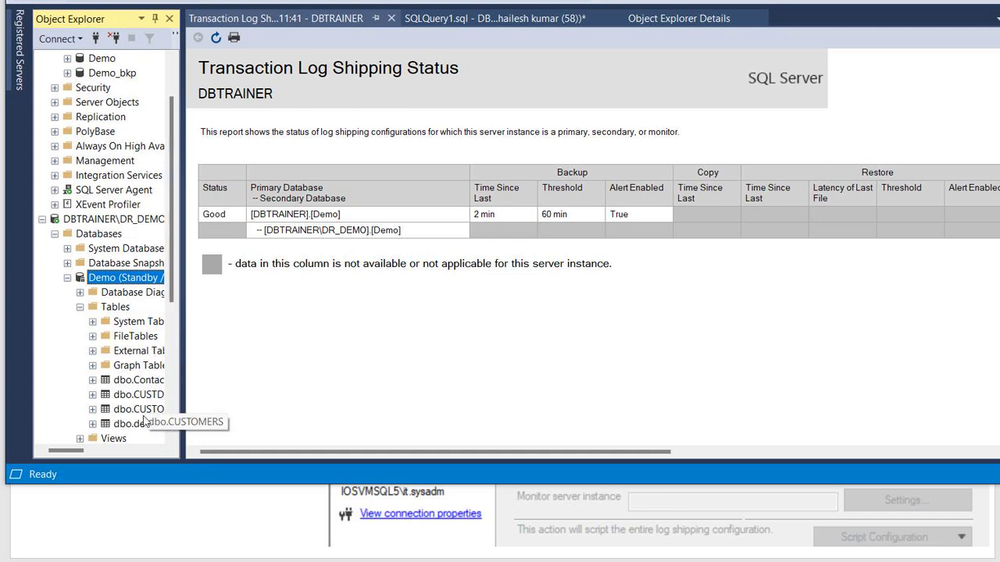
pyautogui.click(68, 278)
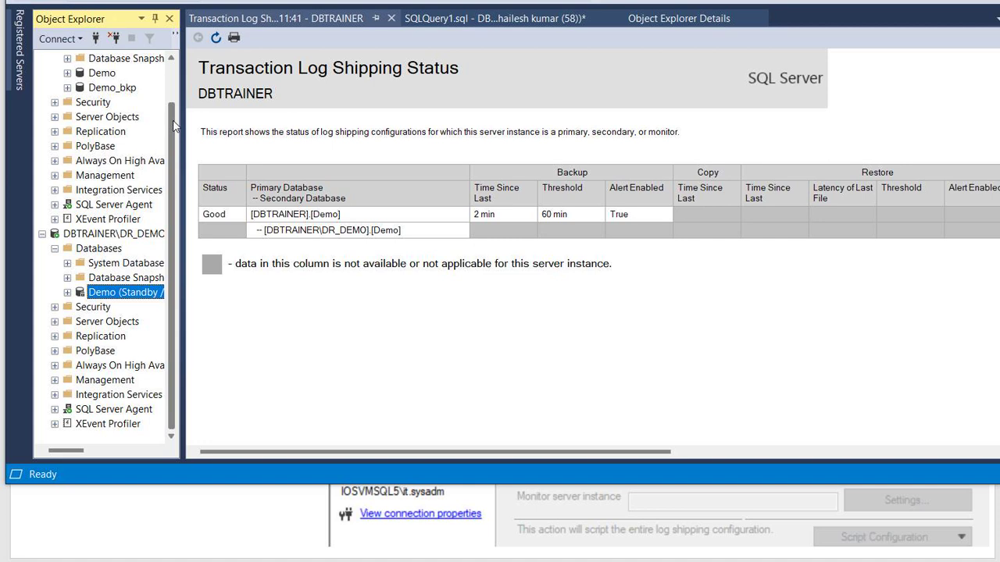
pyautogui.scroll(1, 165, 87)
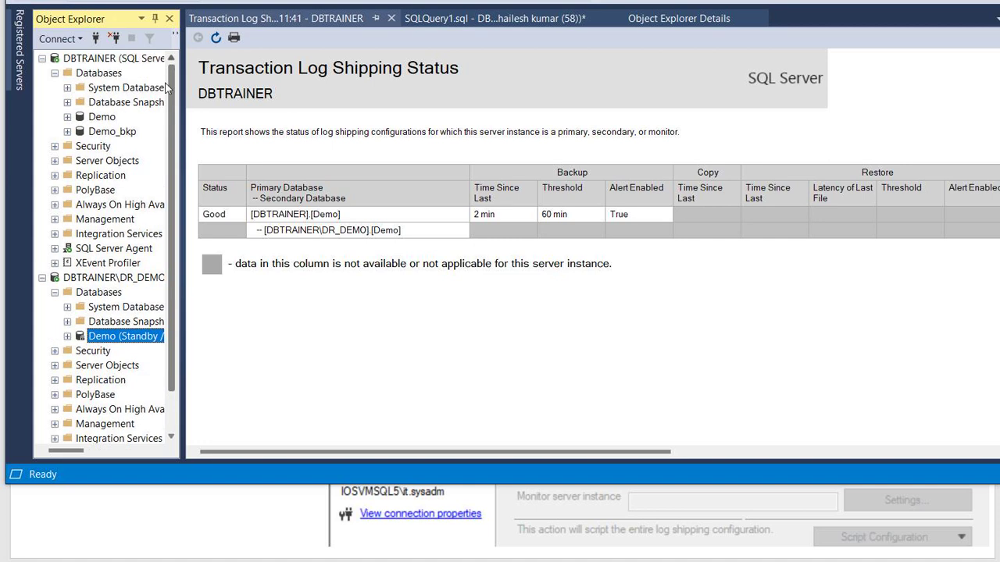
pyautogui.click(67, 116)
pyautogui.click(67, 116)
# - Open the Transaction Log Shipping Status standard report for DBTRAINER\DR_DEMO and examine its restore and last-file columns
pyautogui.rightClick(118, 278)
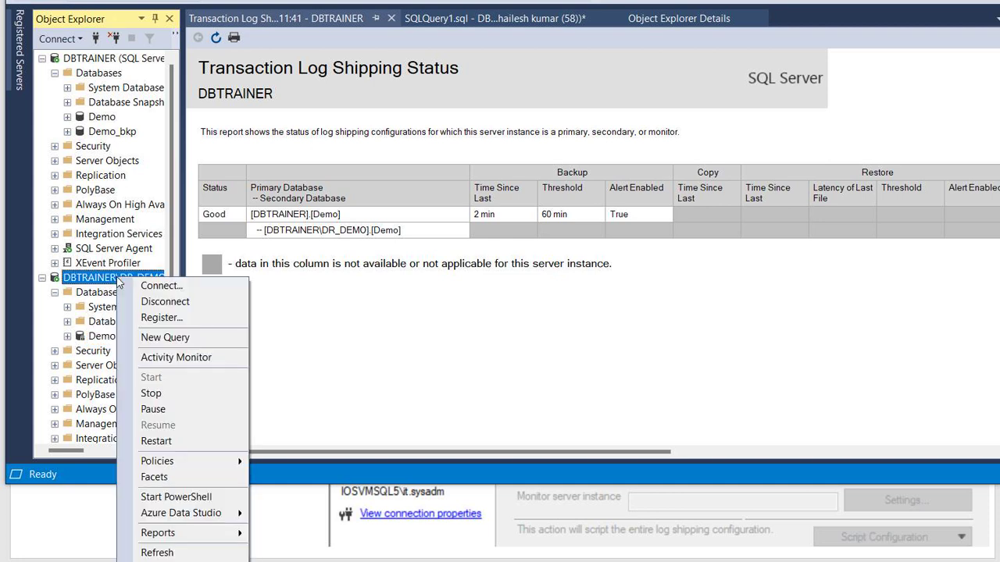
pyautogui.moveTo(216, 533)
pyautogui.moveTo(336, 536)
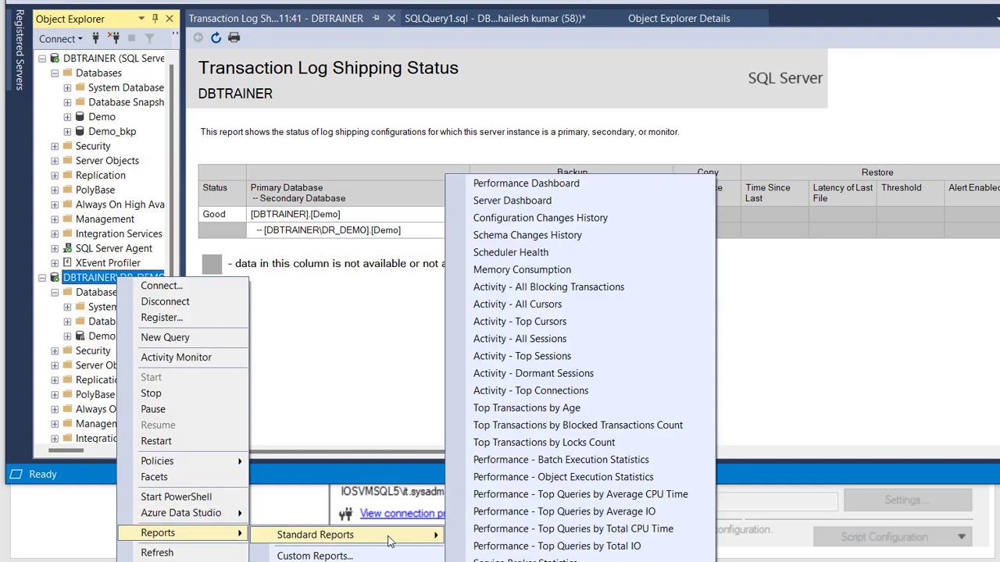
pyautogui.press('Escape')
pyautogui.press('Escape')
pyautogui.press('Escape')
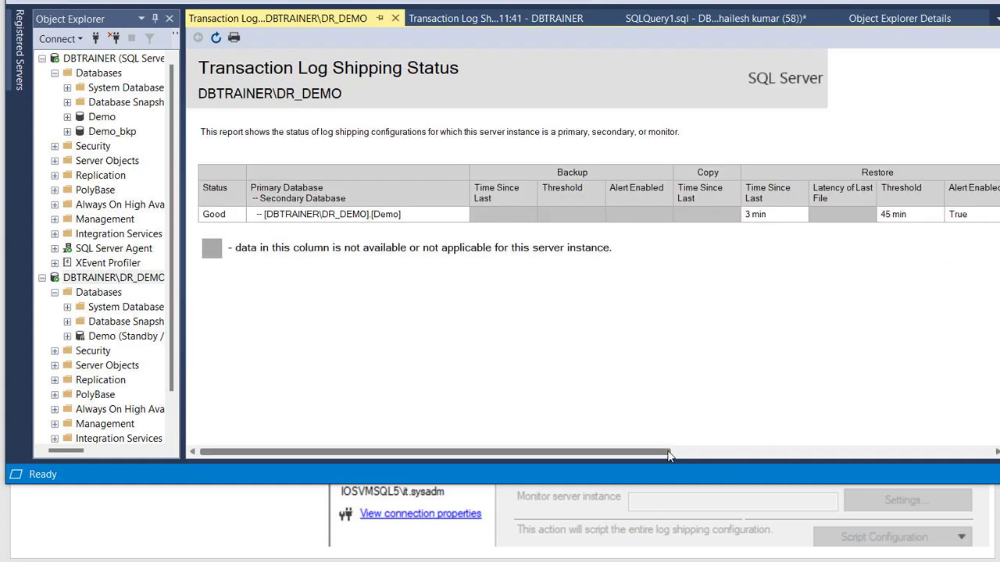
pyautogui.moveTo(669, 452); pyautogui.dragTo(985, 449)
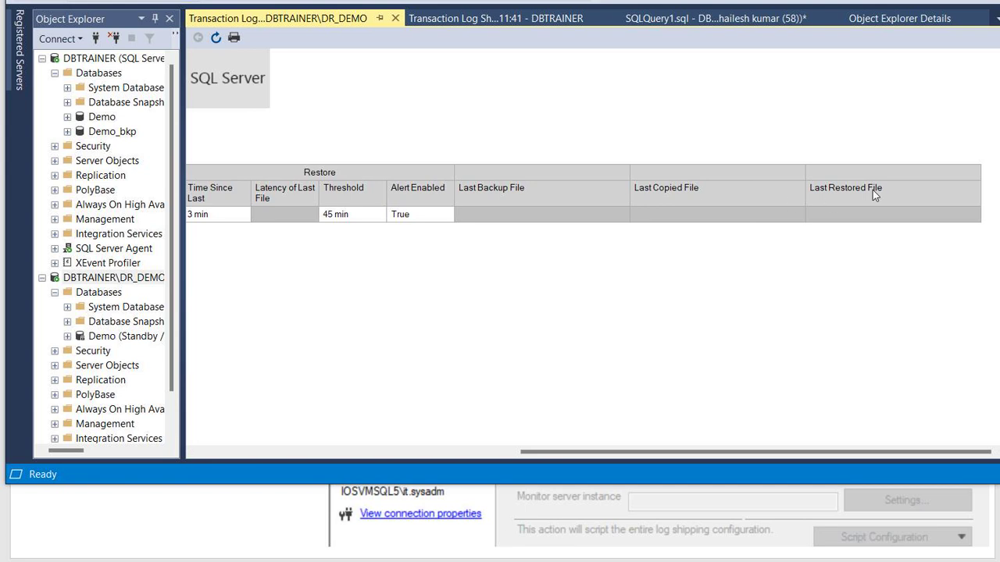
# - Open the top 200 rows of dbo.CUSTDetails in the Demo database on DBTRAINER for editing
pyautogui.click(67, 116)
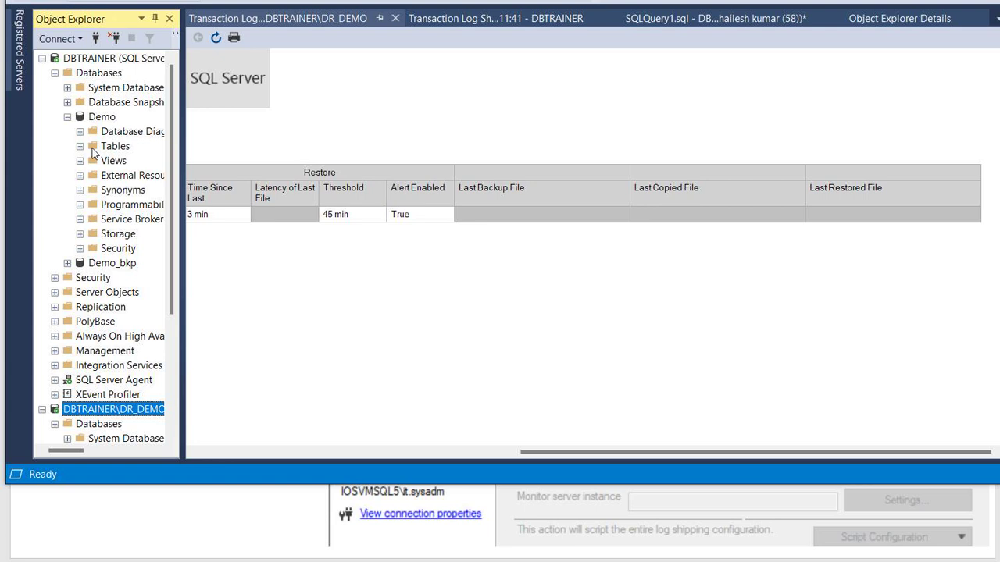
pyautogui.click(92, 147)
pyautogui.click(80, 147)
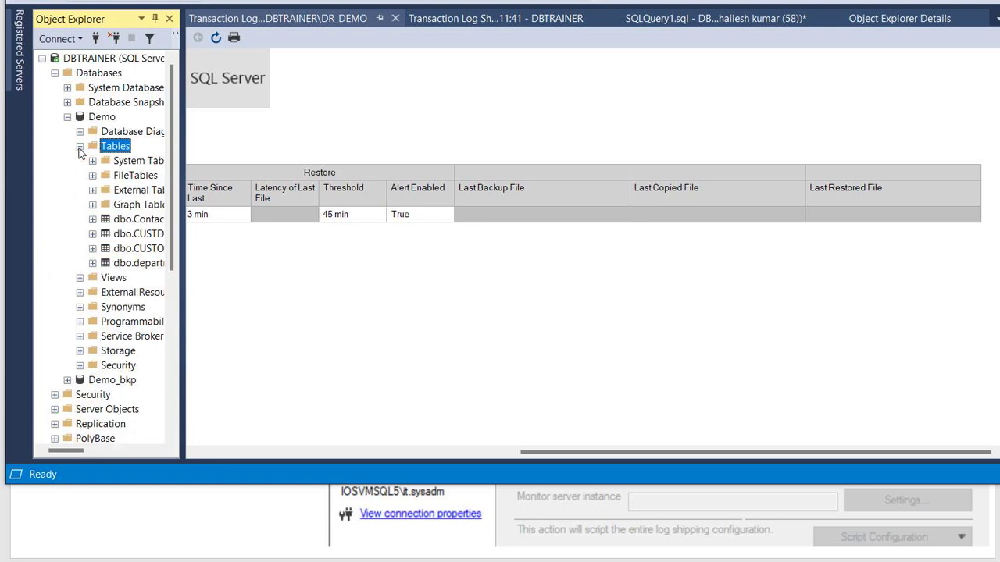
pyautogui.rightClick(112, 238)
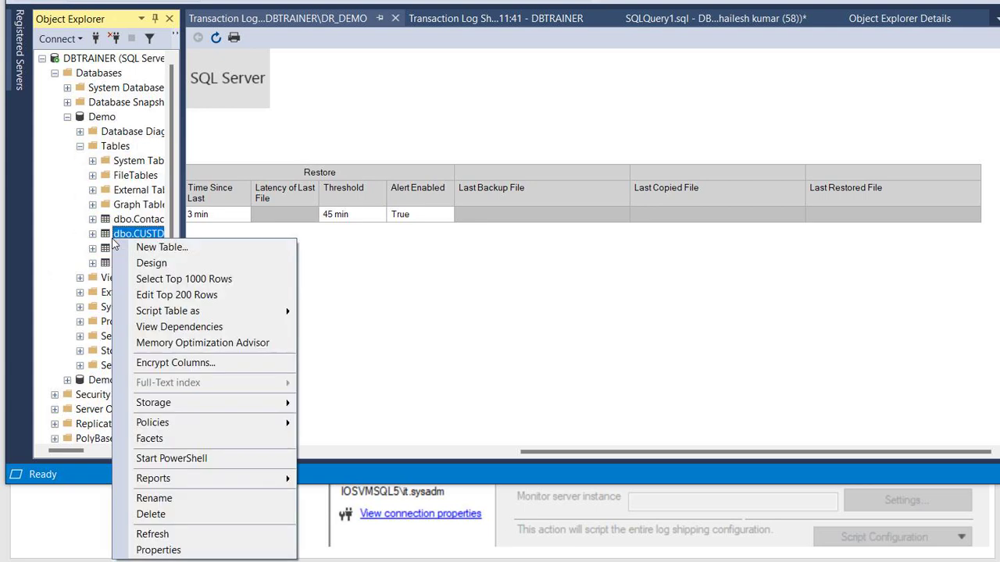
pyautogui.click(179, 296)
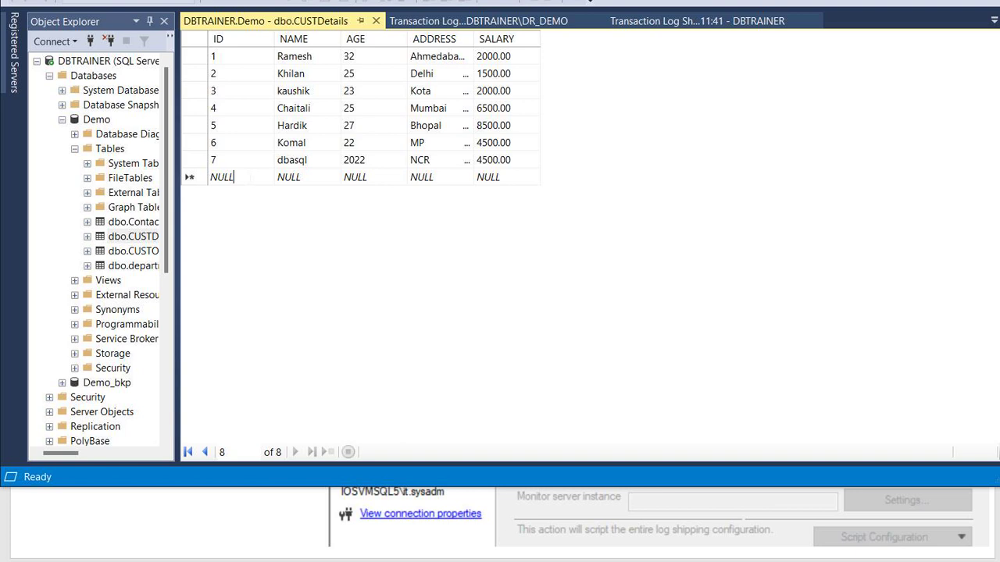
# - Fill in a new CUSTDetails row with the customer's name, age 2023, address noida and salary 3200.00
pyautogui.click(286, 177)
pyautogui.write('hana')
pyautogui.press('Tab')
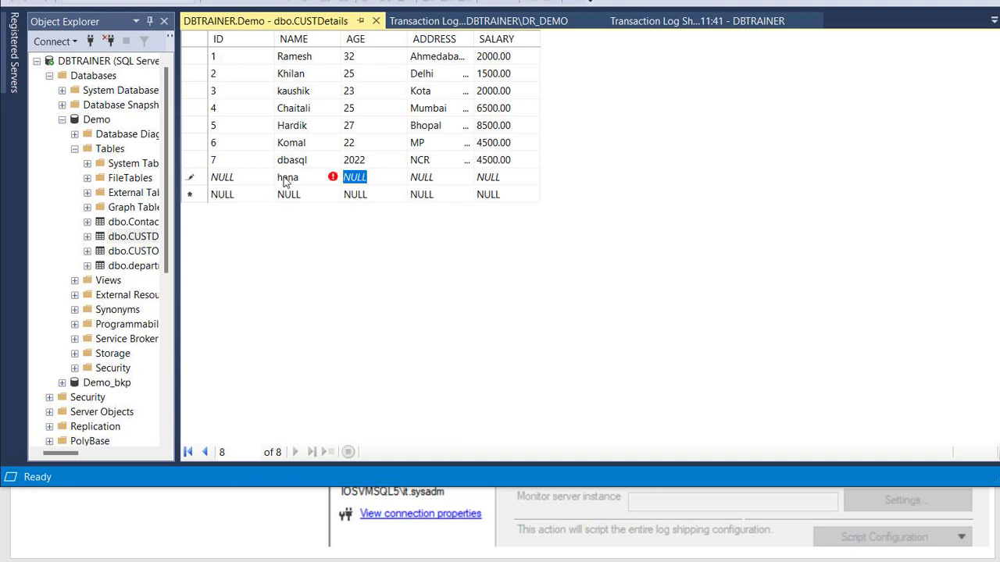
pyautogui.write('2023')
pyautogui.press('Tab')
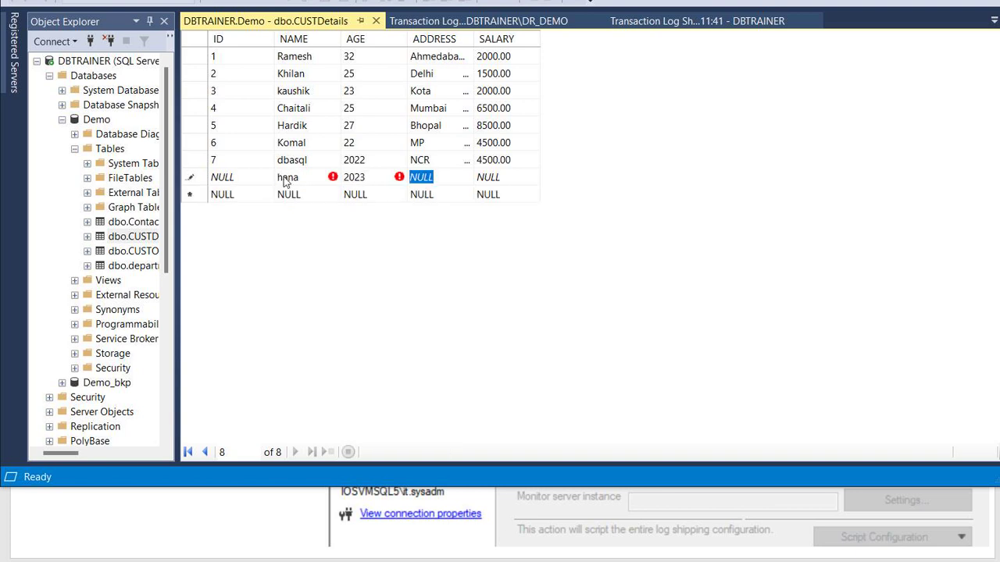
pyautogui.write('noi')
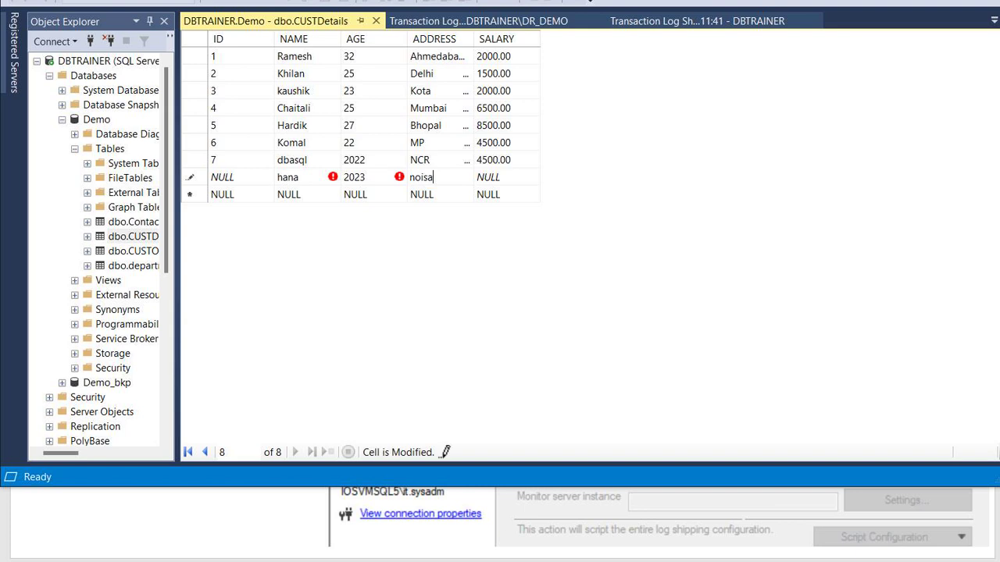
pyautogui.write('sa')
pyautogui.write('da')
pyautogui.press('Tab')
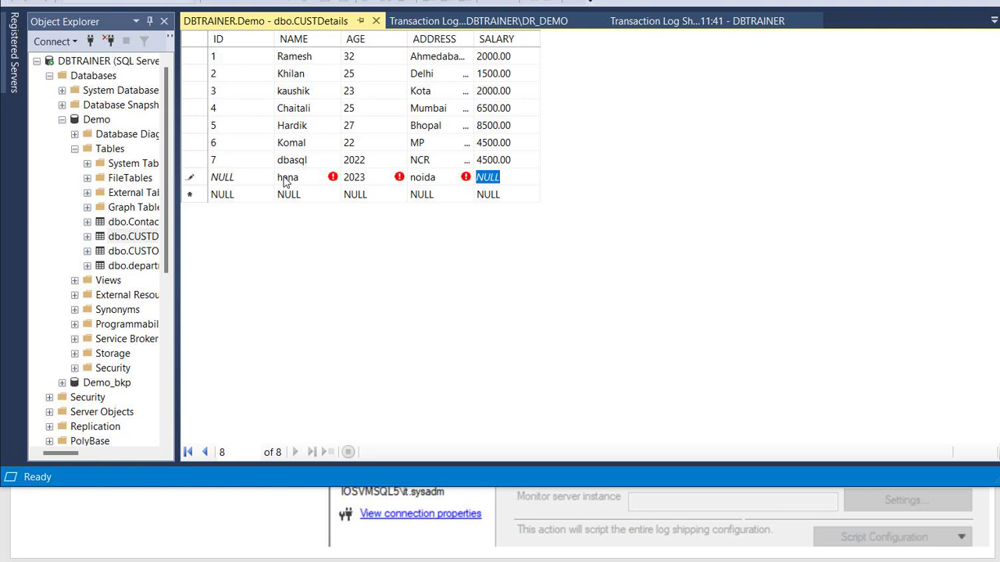
pyautogui.write('3200.00')
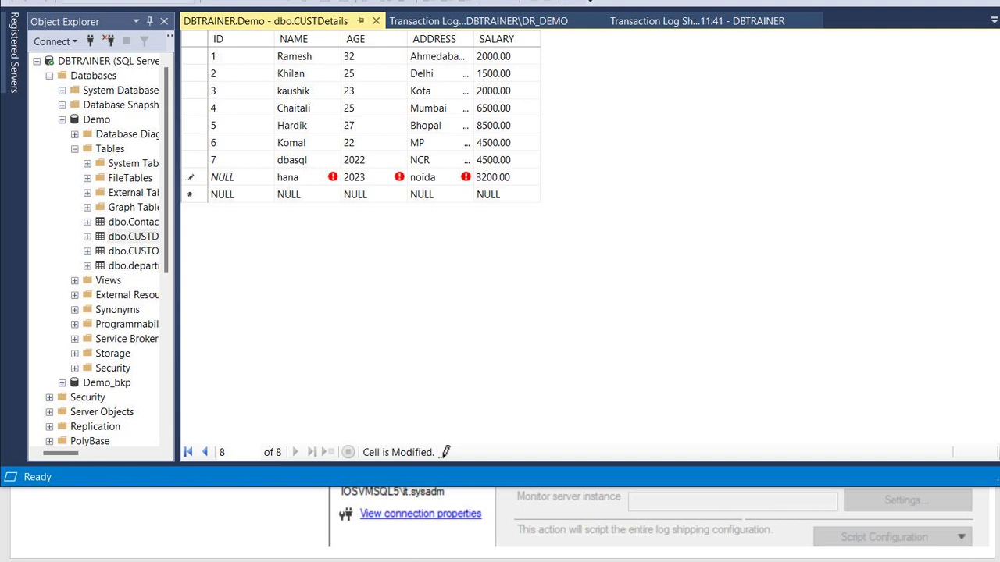
# - Try to commit the new CUSTDetails row without an ID and close the table's data editor
pyautogui.press('Return')
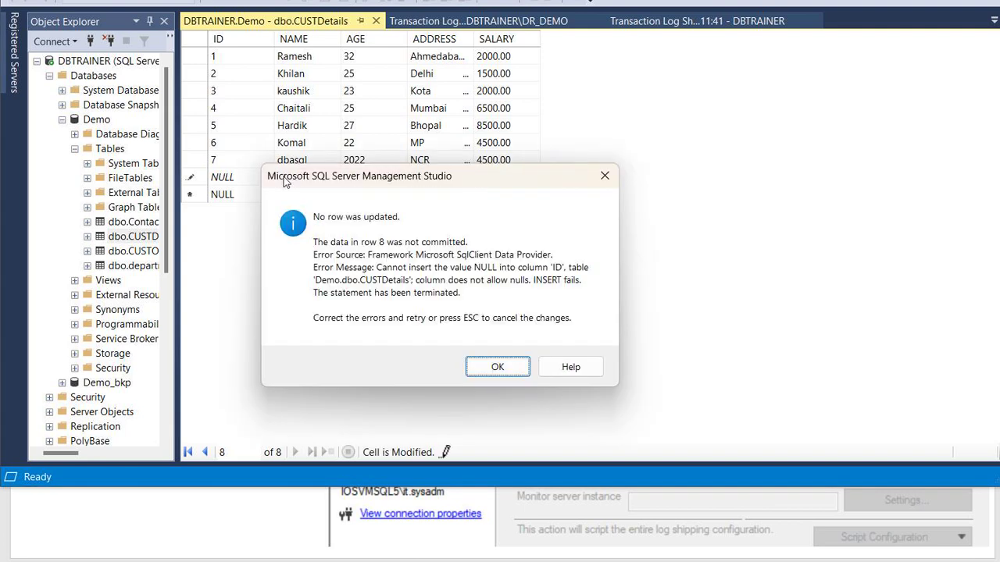
pyautogui.click(500, 367)
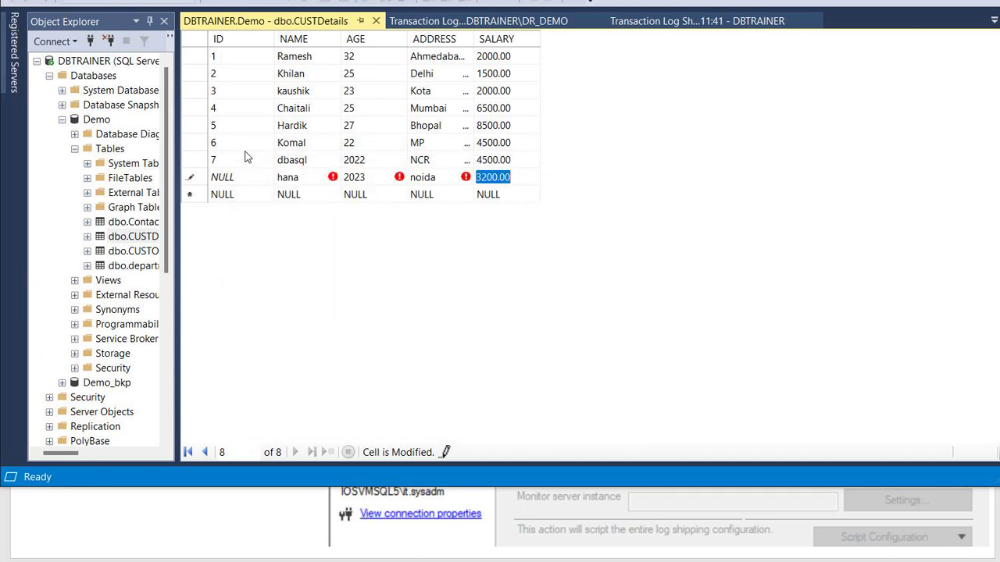
pyautogui.click(190, 180)
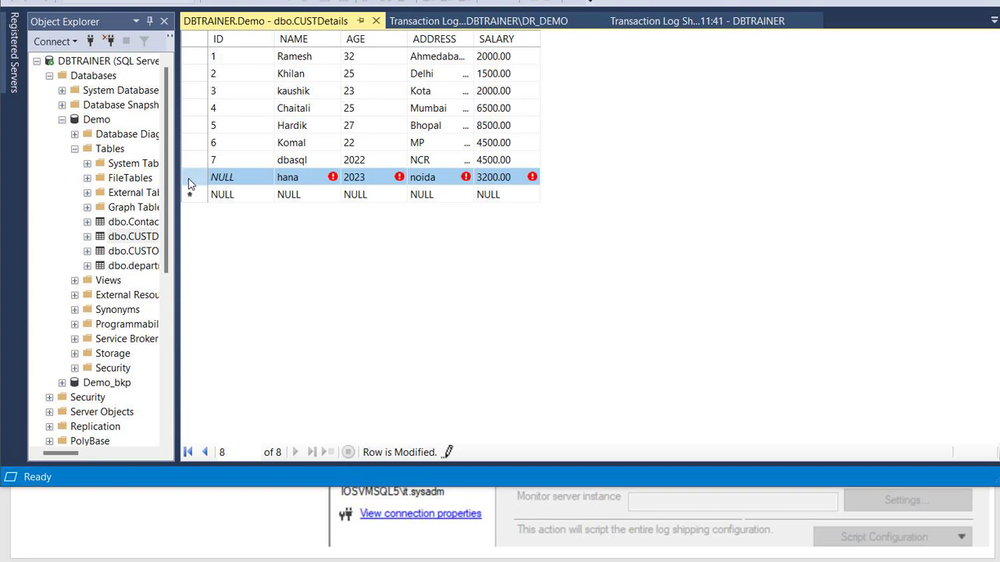
pyautogui.press('Return')
pyautogui.click(497, 367)
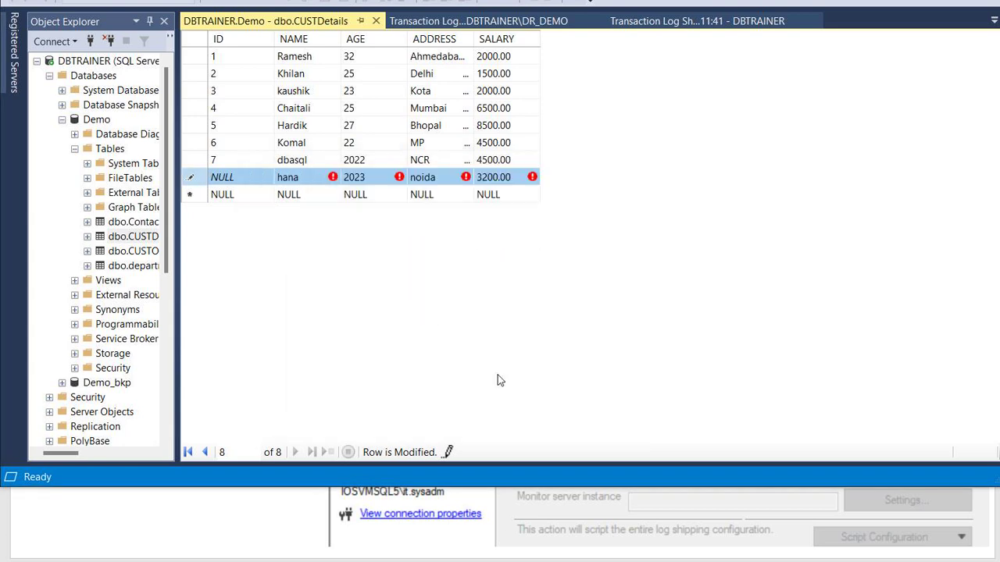
pyautogui.click(376, 21)
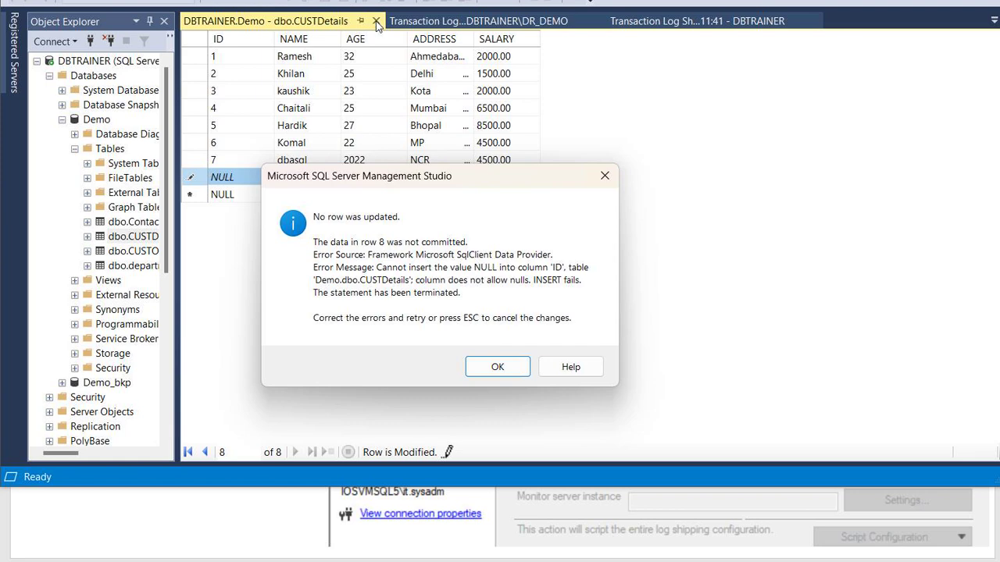
pyautogui.click(495, 367)
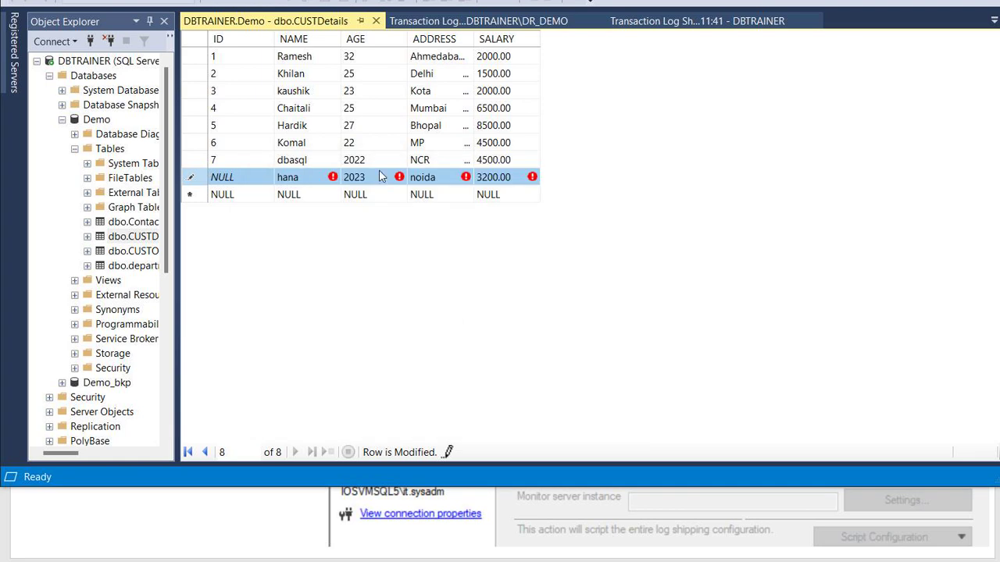
pyautogui.moveTo(334, 181)
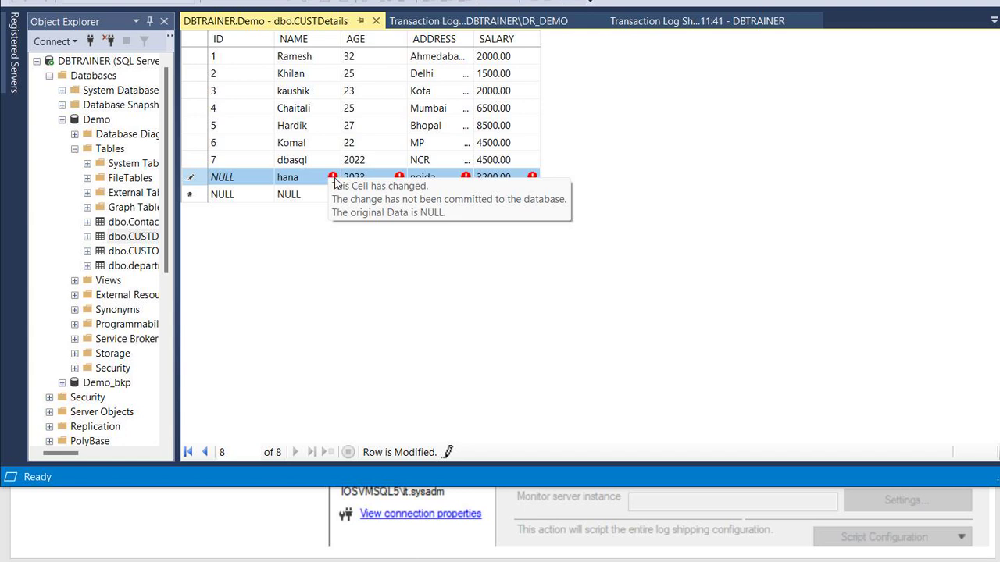
# - Set the new CUSTDetails row's ID to 8 and commit the row
pyautogui.click(222, 179)
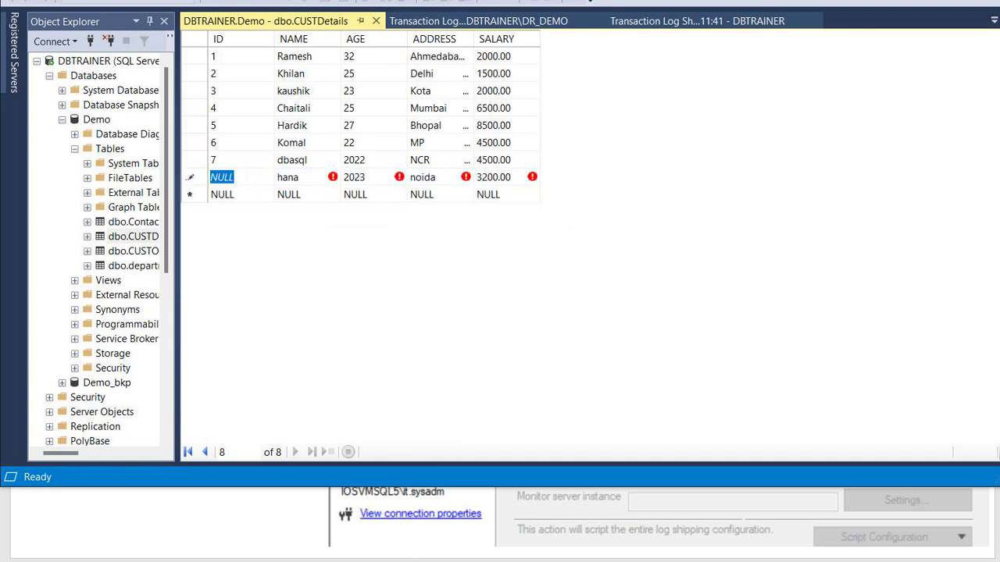
pyautogui.write('8')
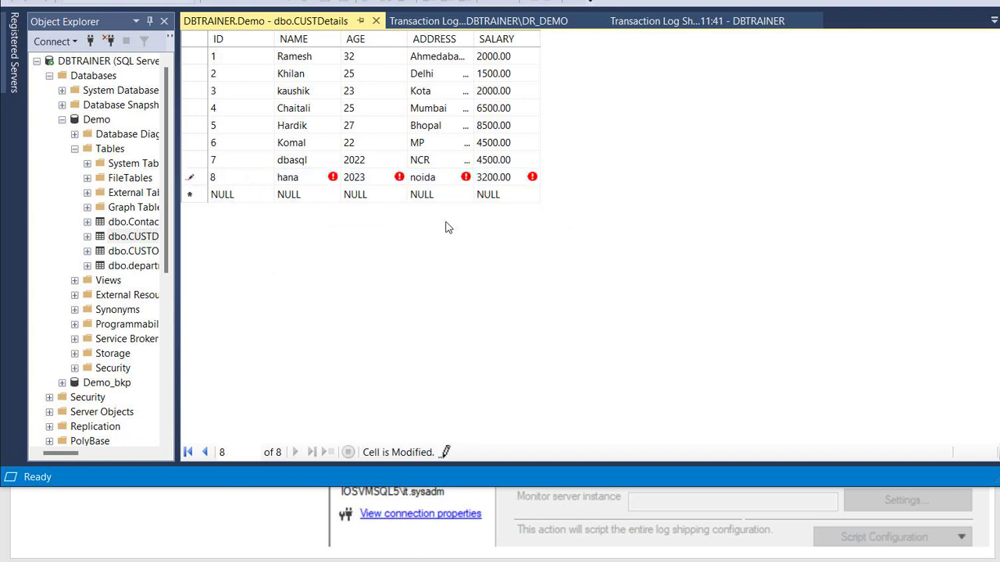
pyautogui.click(515, 181)
pyautogui.press('Return')
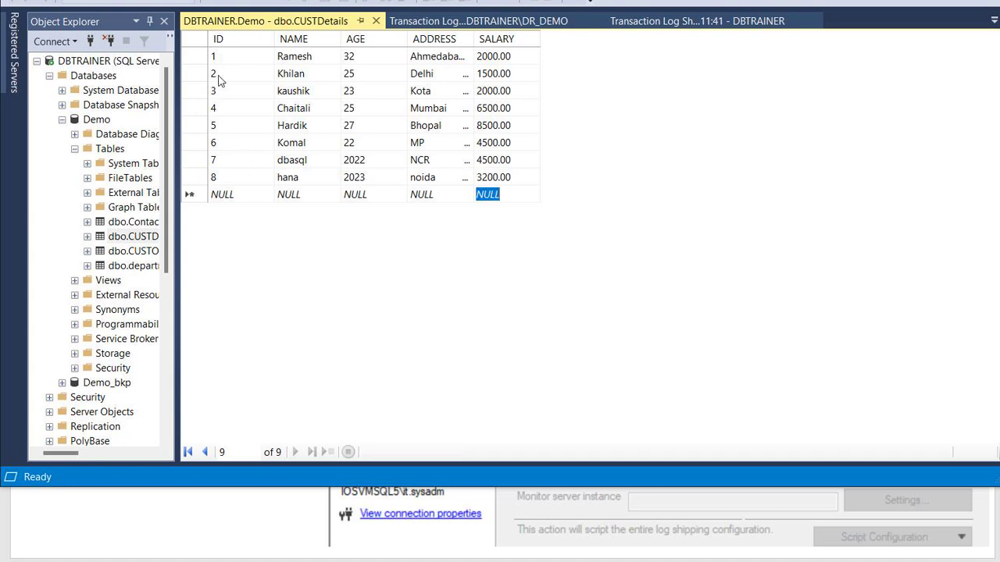
# - Collapse the primary Demo database and return to the log shipping status report for DBTRAINER\DR_DEMO
pyautogui.click(123, 236)
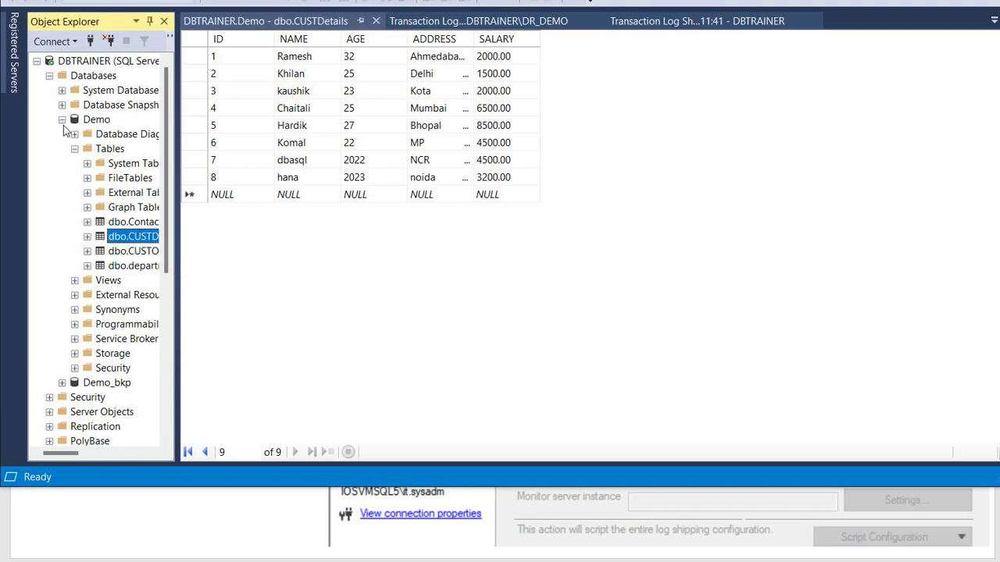
pyautogui.click(63, 121)
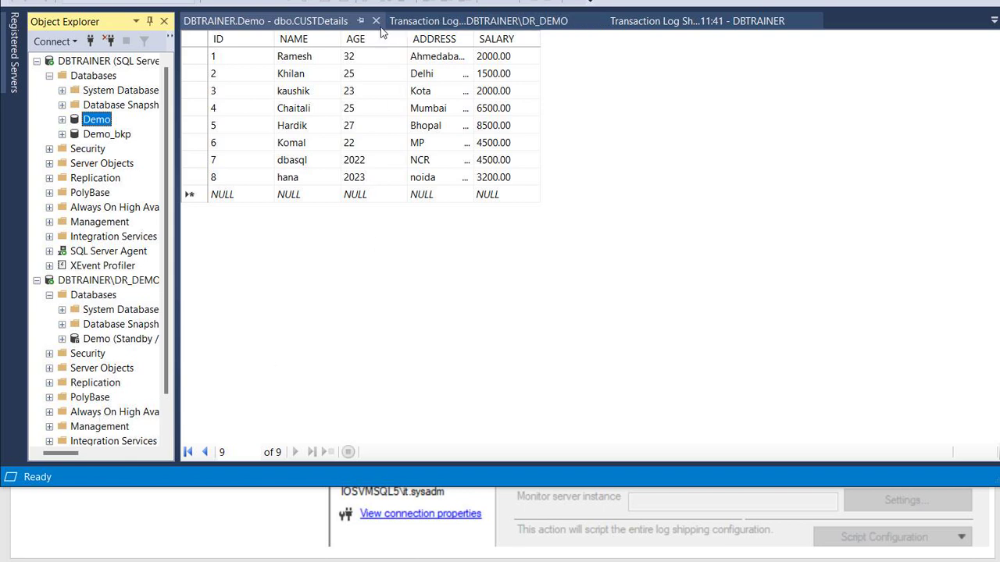
pyautogui.click(421, 24)
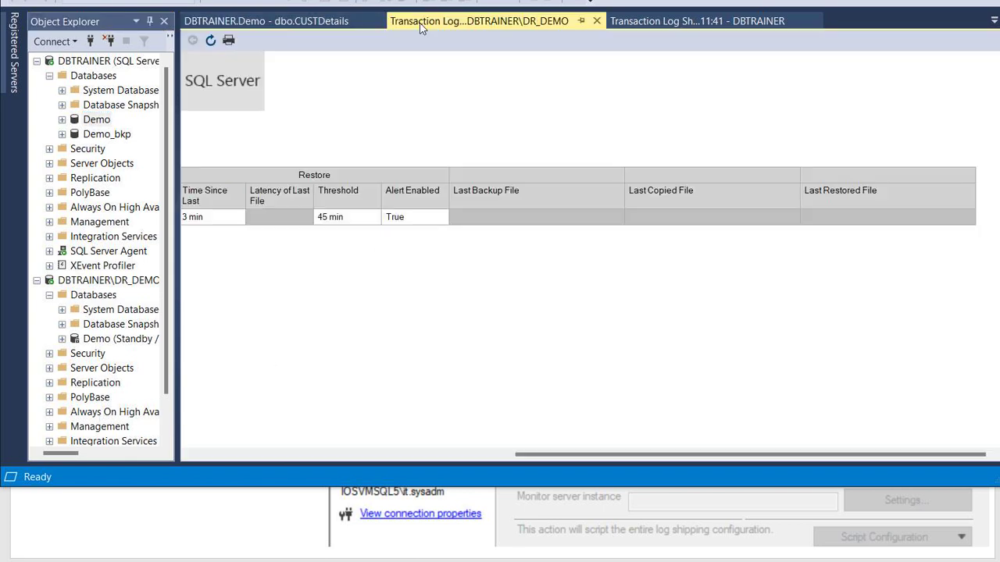
# - Refresh the log shipping status report for DBTRAINER\DR_DEMO and examine its status, copy and restore columns, including the last copied and restored files
pyautogui.click(209, 41)
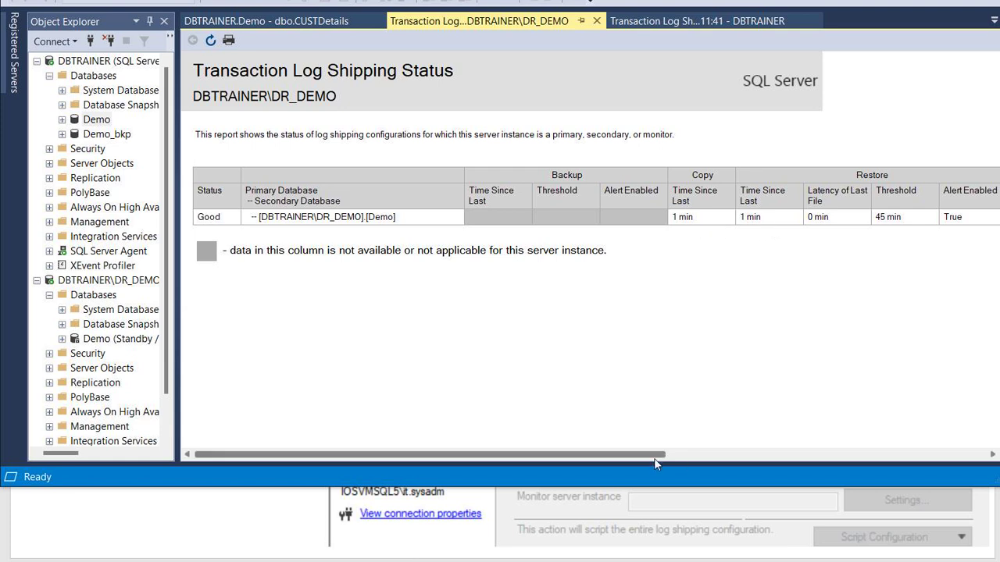
pyautogui.moveTo(651, 454); pyautogui.dragTo(953, 457)
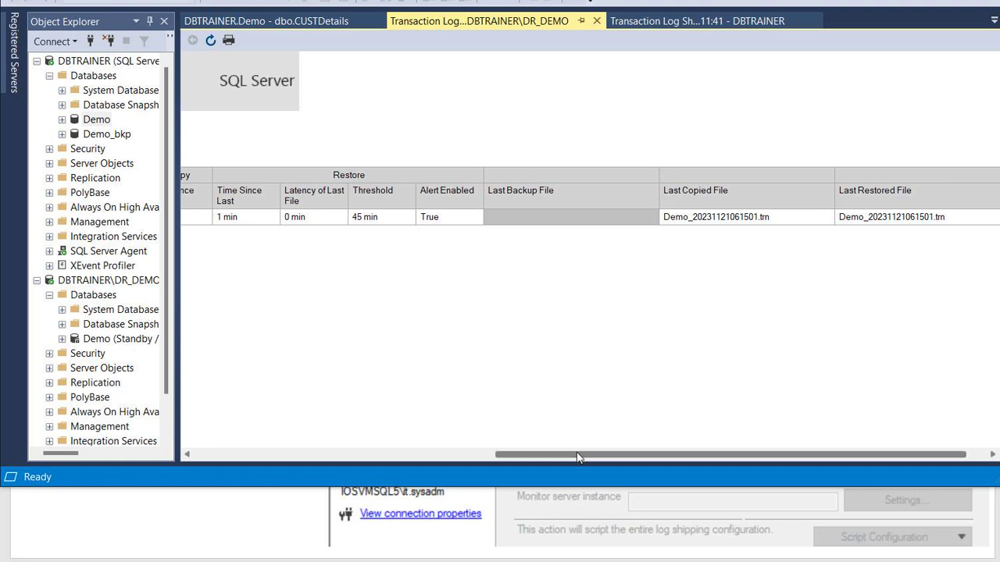
pyautogui.click(243, 454)
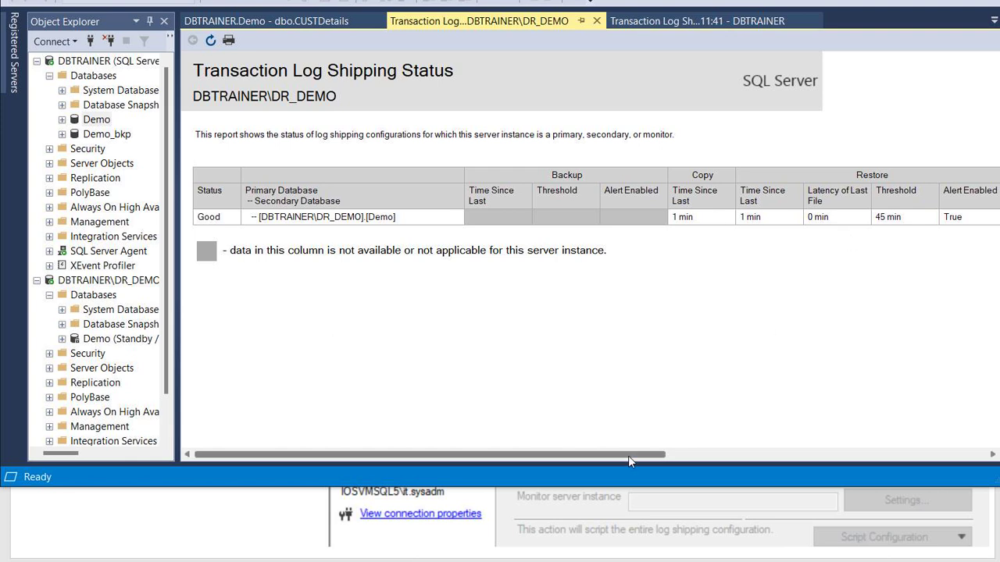
pyautogui.click(793, 459)
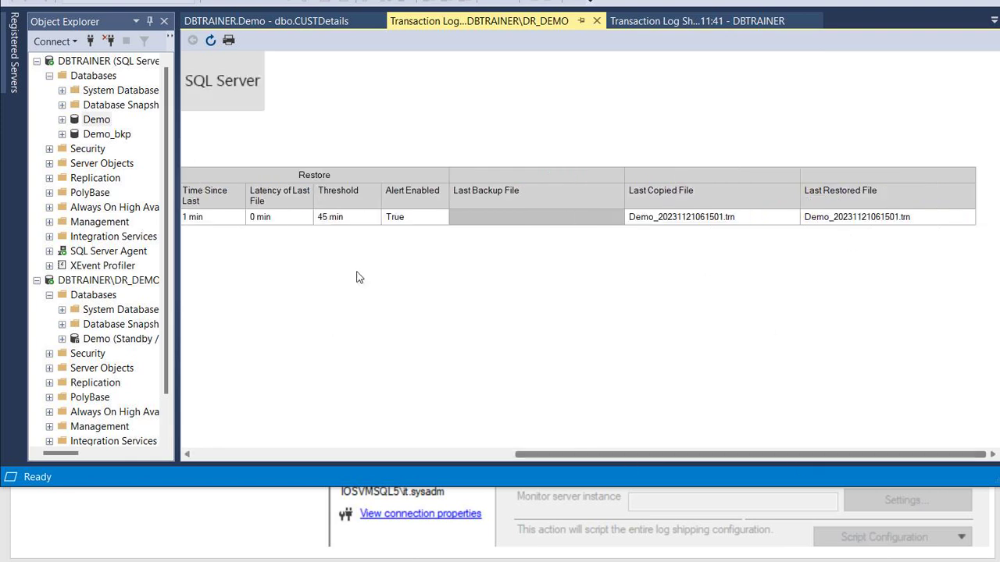
# - Check the top 200 rows of CUSTDetails in the secondary Demo database, then close the table and collapse the database
pyautogui.click(62, 340)
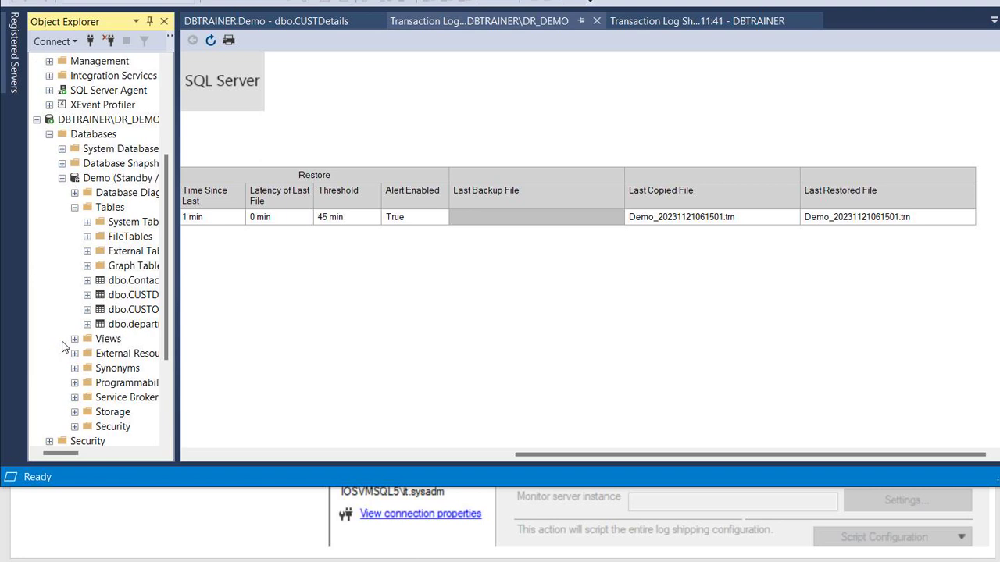
pyautogui.rightClick(131, 300)
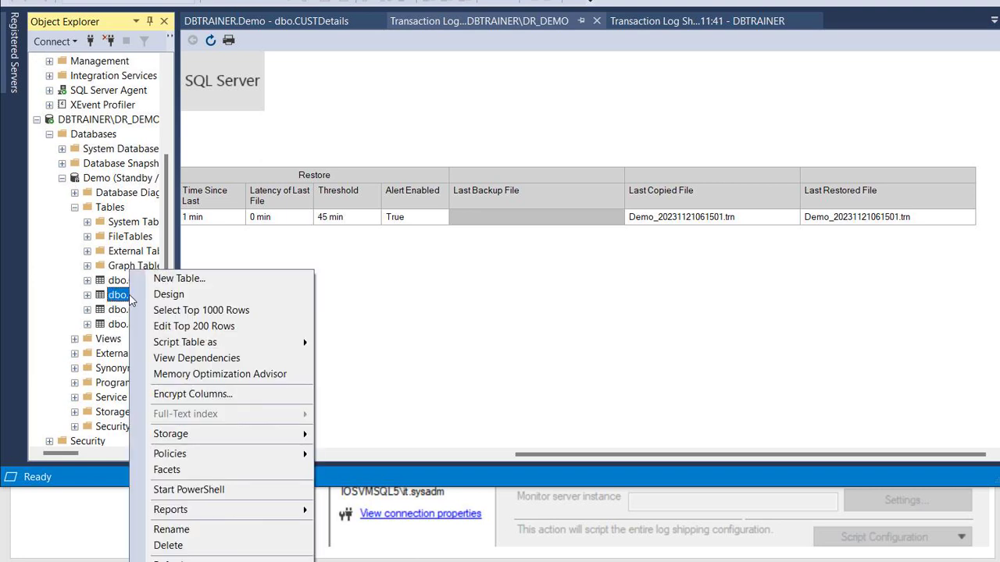
pyautogui.click(193, 324)
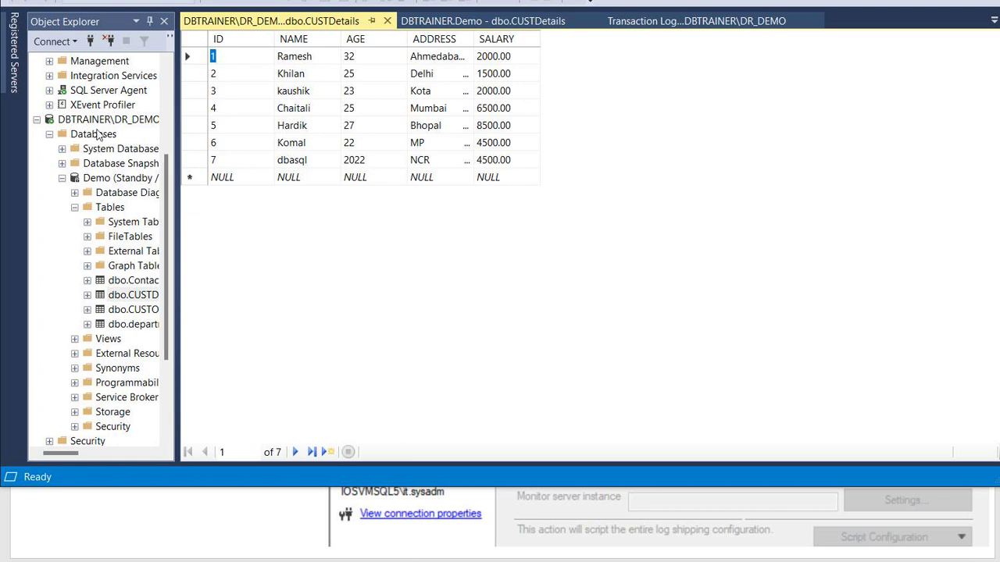
pyautogui.click(387, 21)
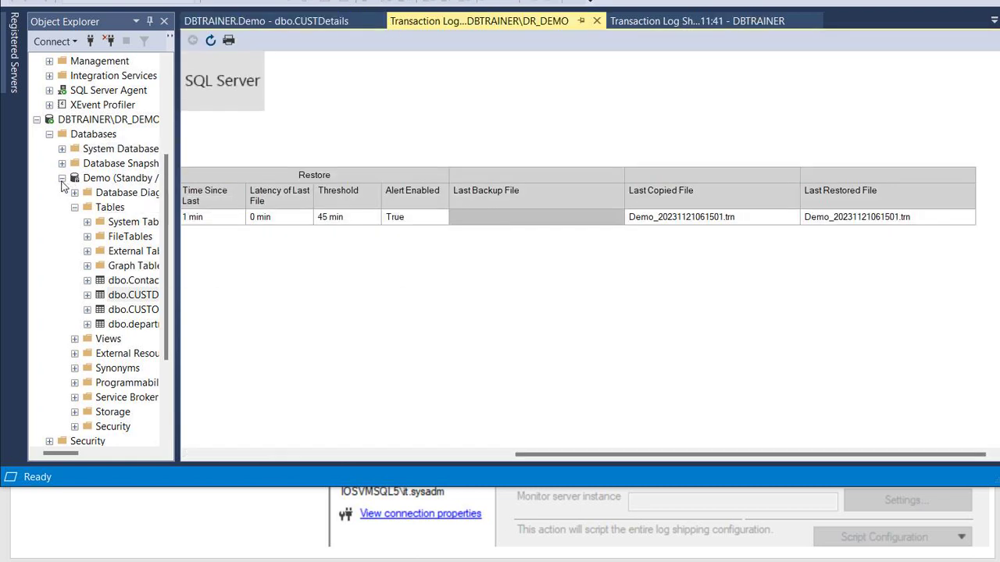
pyautogui.click(62, 179)
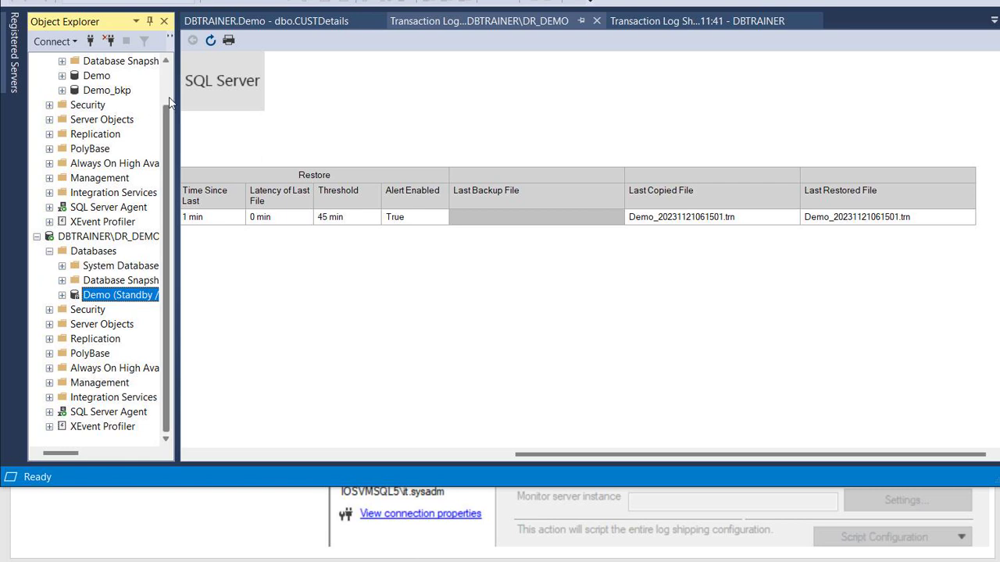
# - Expand the SQL Server Agent jobs on DBTRAINER and widen the Object Explorer enough to read the full job names
pyautogui.click(49, 207)
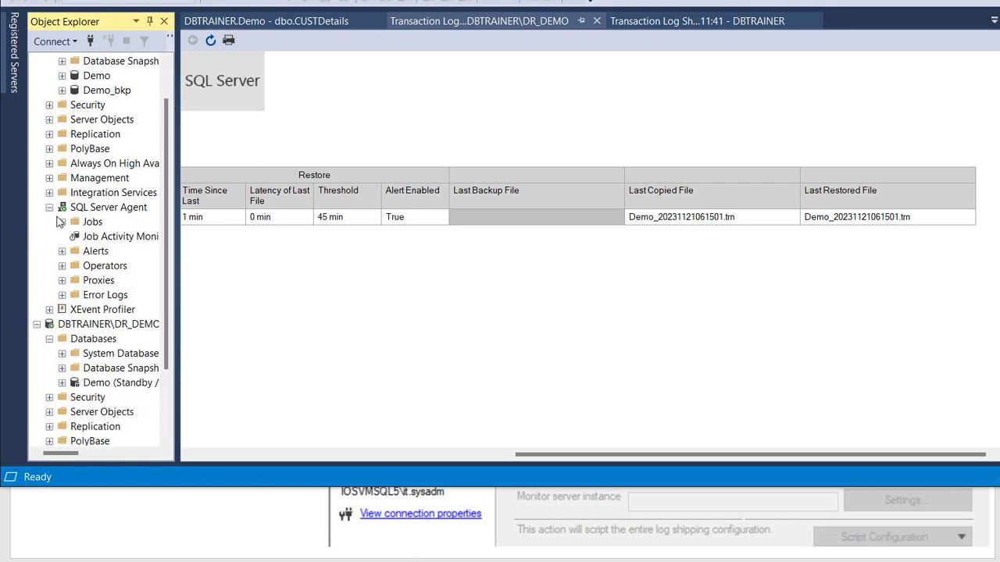
pyautogui.click(62, 222)
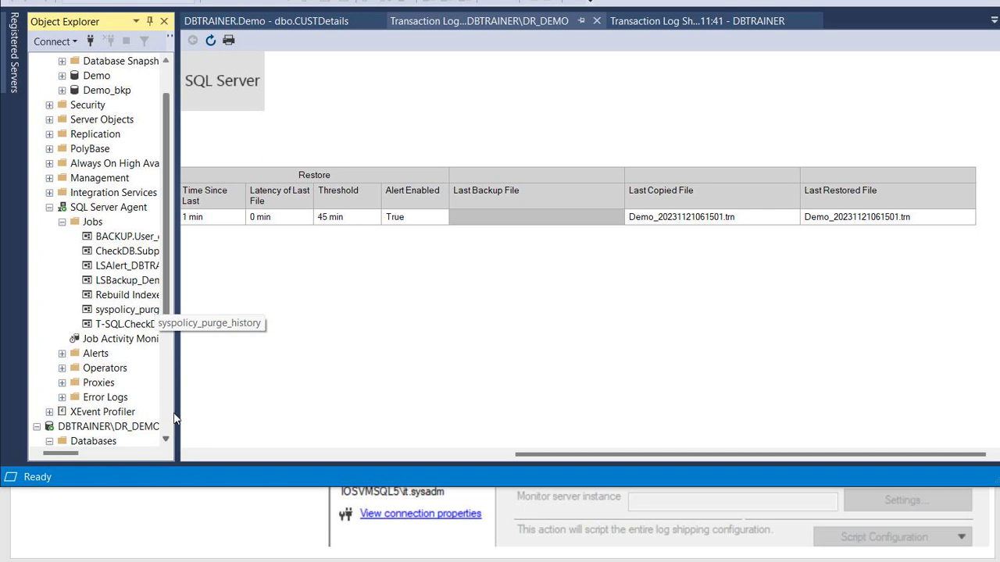
pyautogui.rightClick(234, 423)
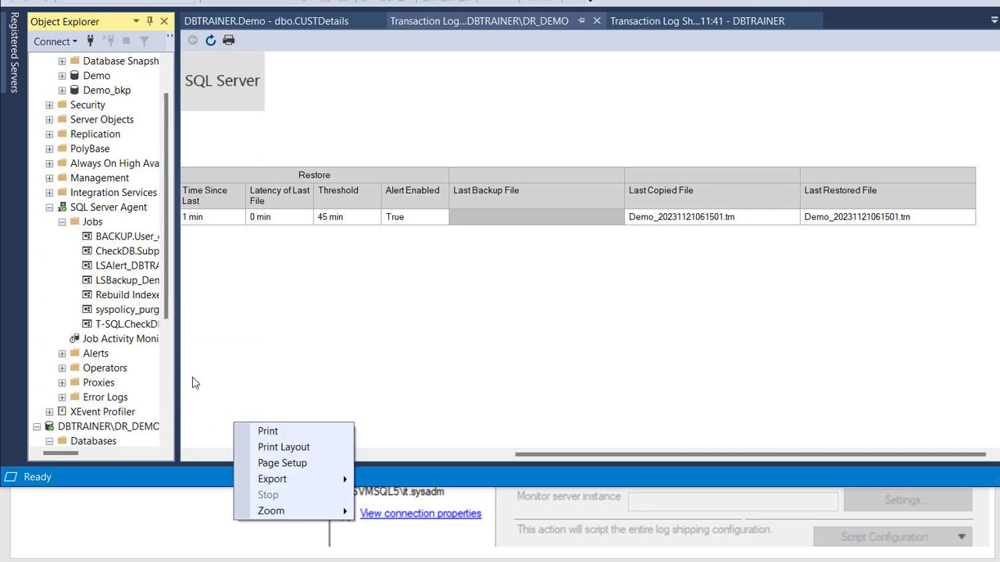
pyautogui.click(185, 379)
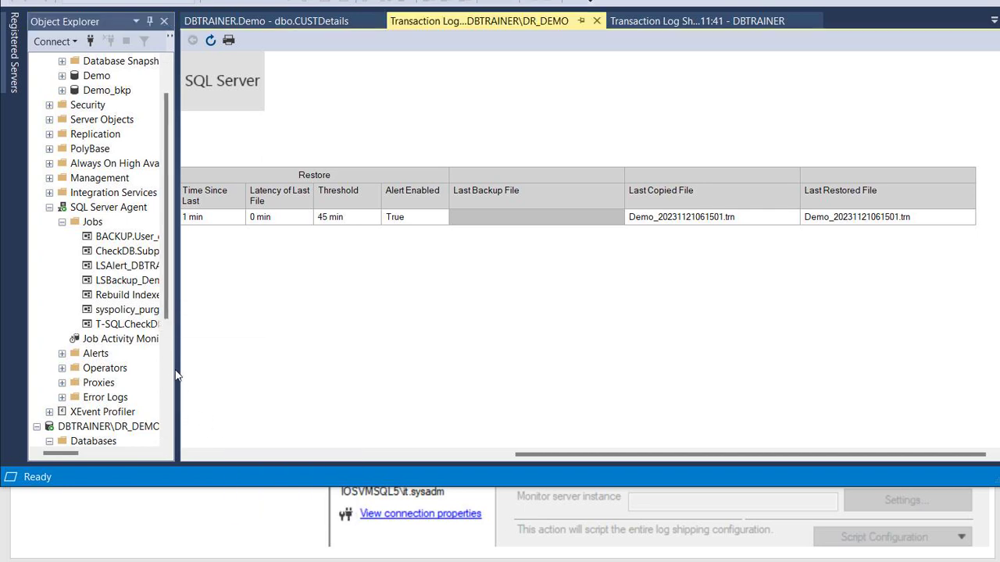
pyautogui.moveTo(177, 375); pyautogui.dragTo(319, 361)
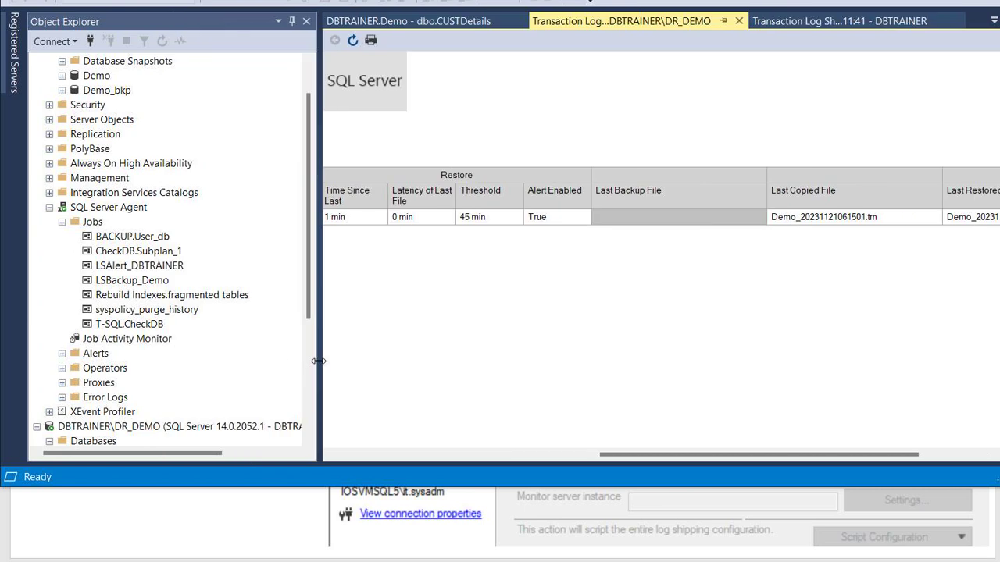
# - Run the LSBackup_Demo job on DBTRAINER manually and dismiss its progress dialog
pyautogui.click(93, 222)
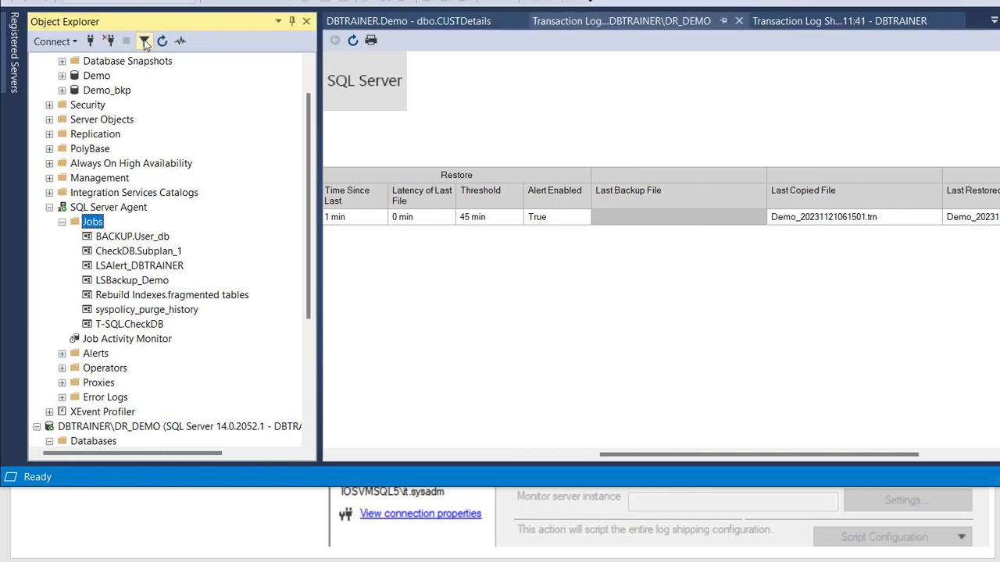
pyautogui.click(119, 284)
pyautogui.click(132, 269)
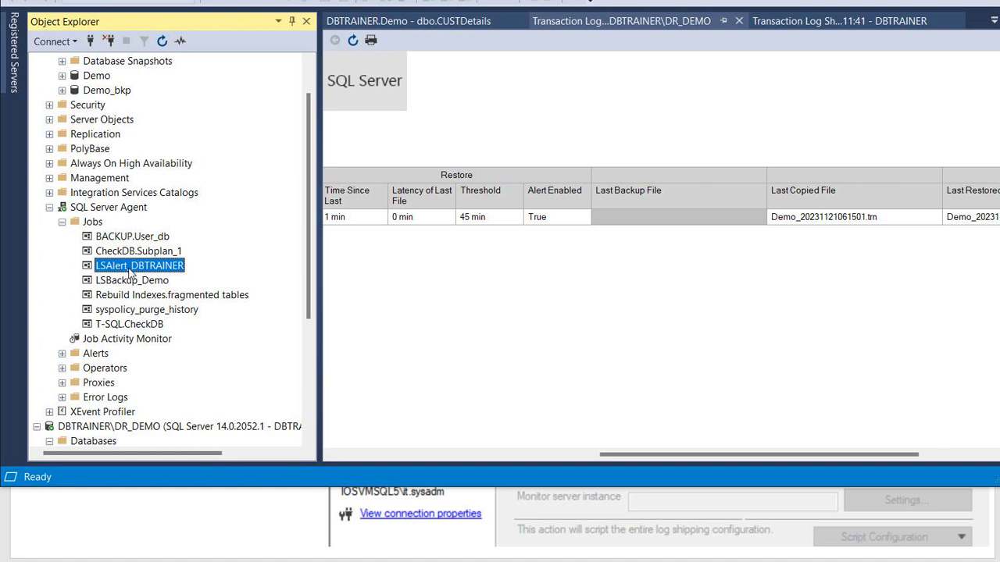
pyautogui.click(131, 284)
pyautogui.rightClick(130, 282)
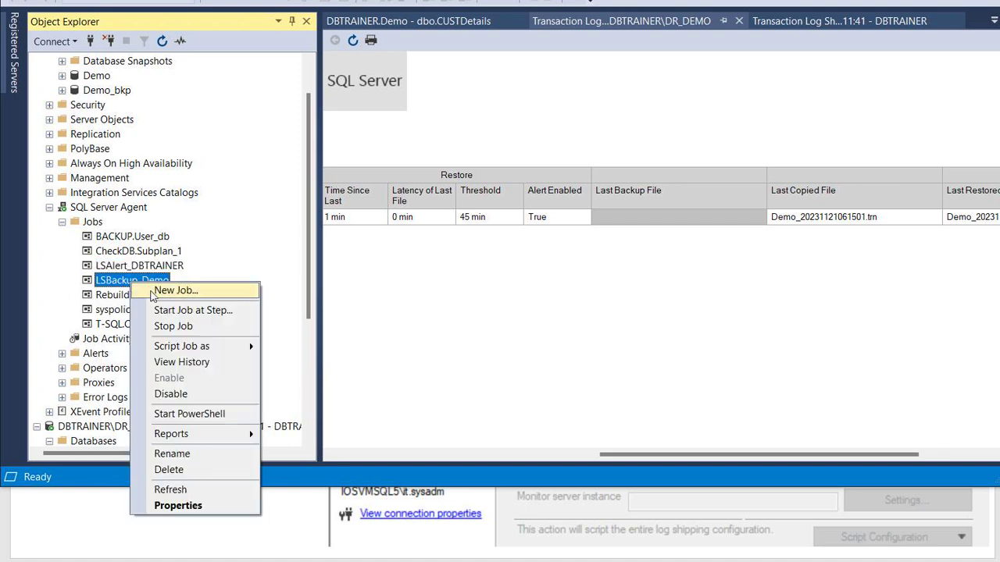
pyautogui.click(185, 313)
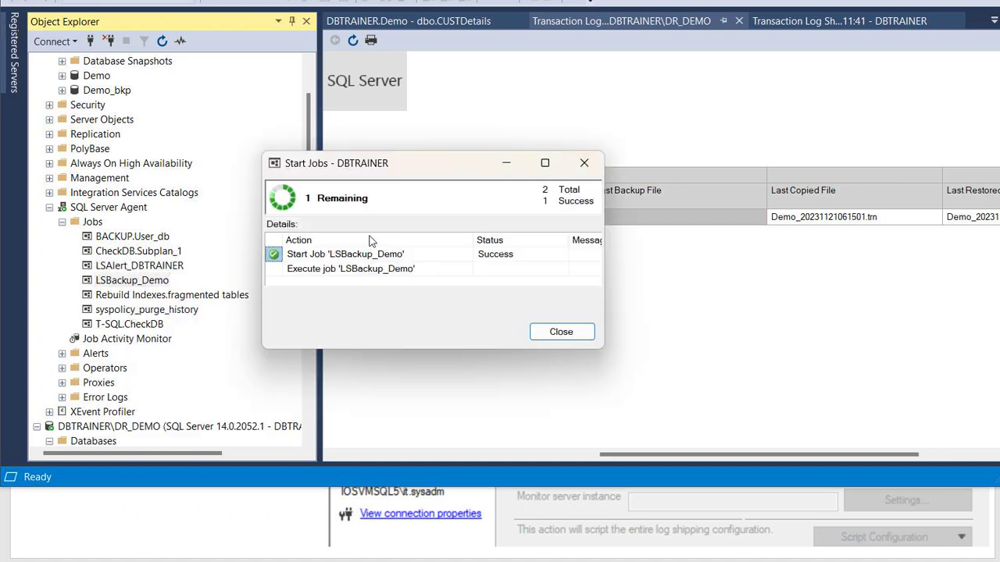
pyautogui.click(556, 331)
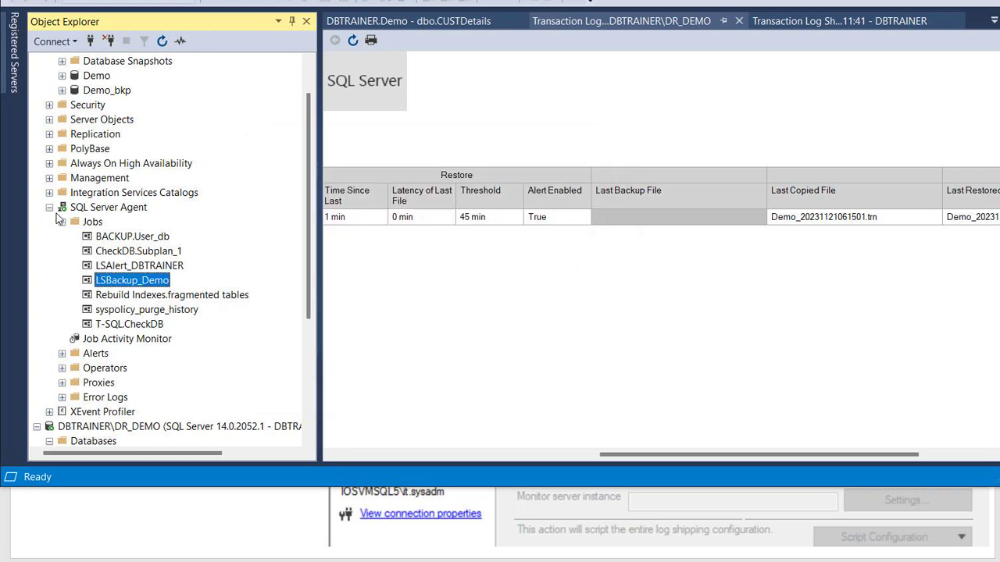
# - Collapse the primary server's agent and run the LSCopy_DBTRAINER_Demo job on DBTRAINER\DR_DEMO
pyautogui.click(49, 206)
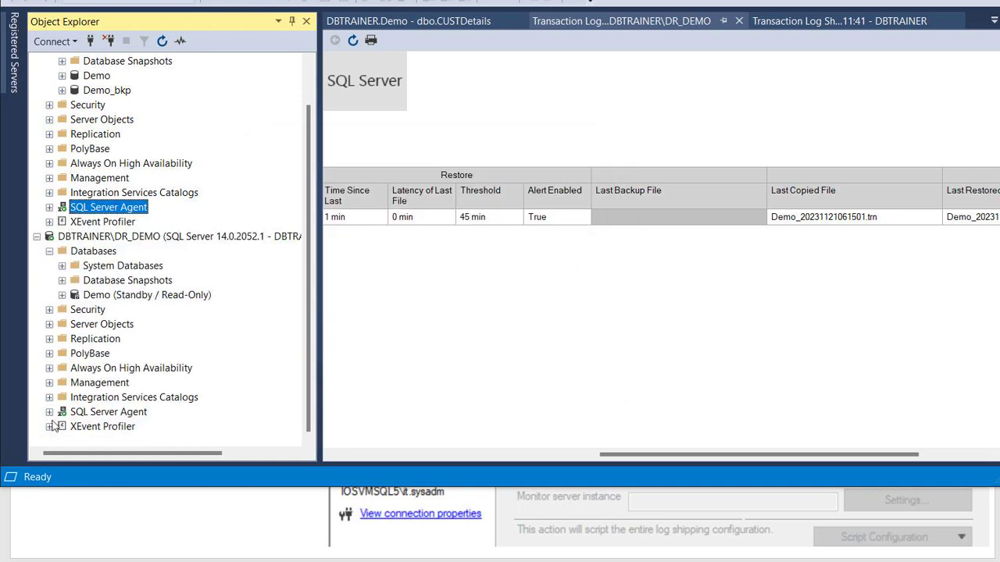
pyautogui.click(49, 411)
pyautogui.click(63, 354)
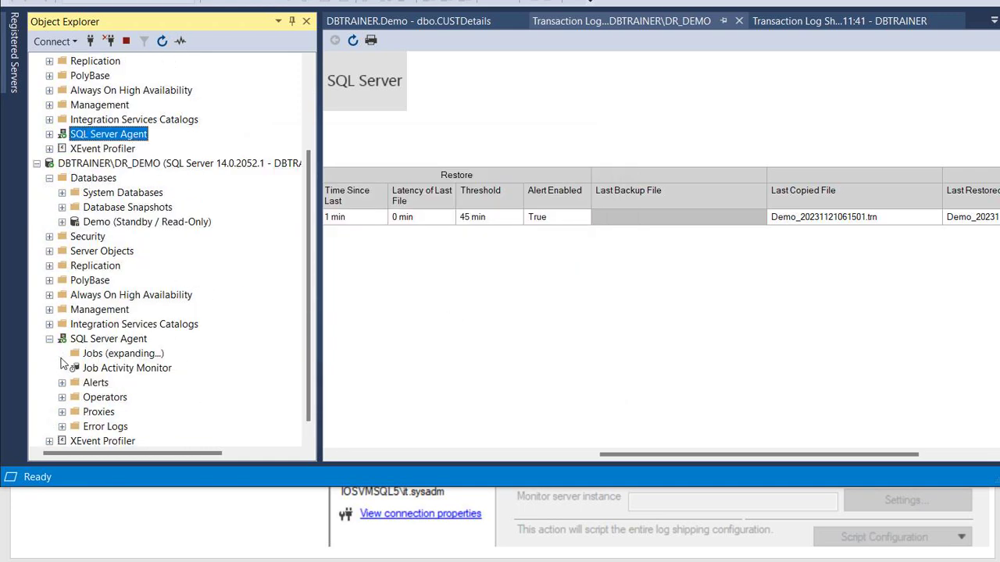
pyautogui.rightClick(134, 383)
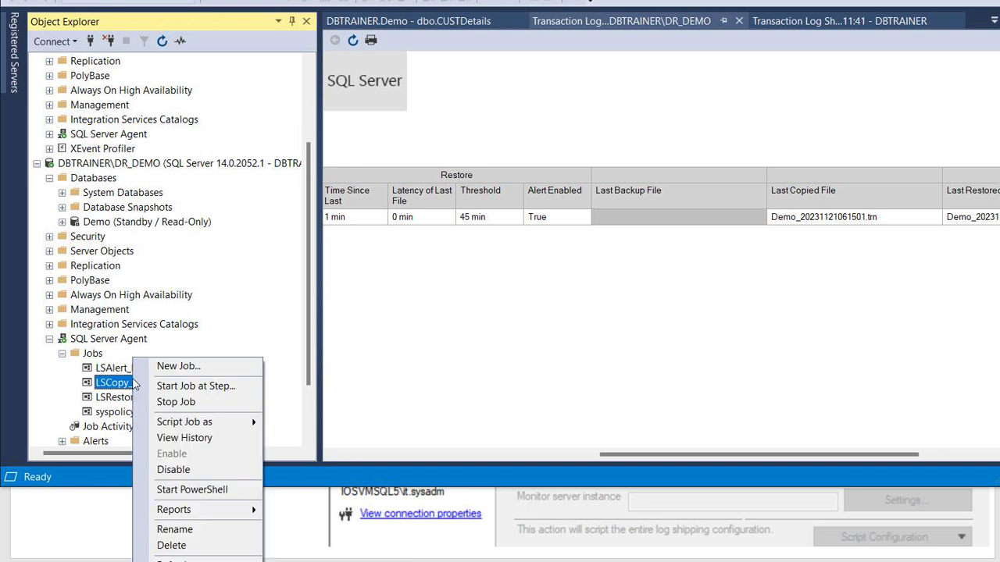
pyautogui.click(168, 387)
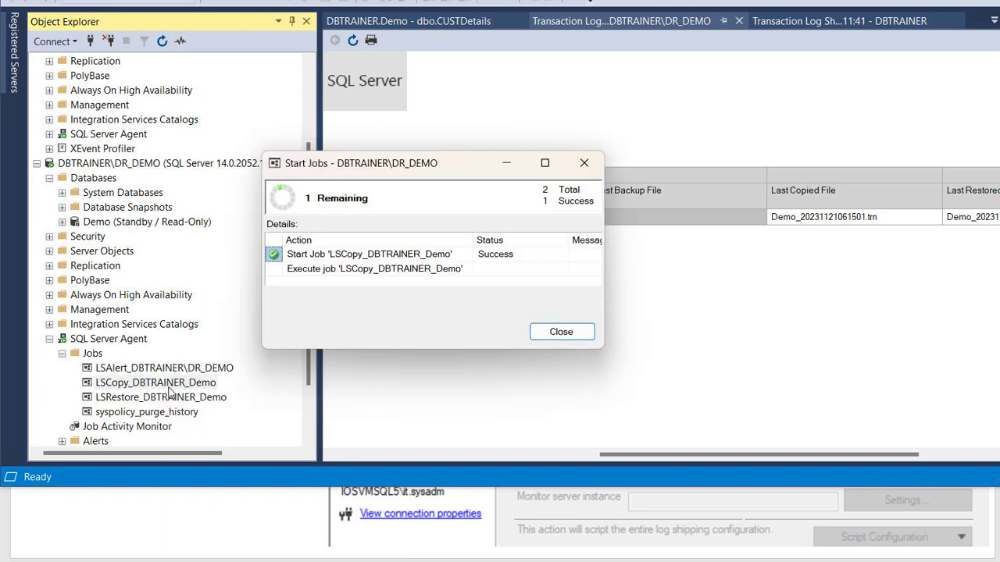
pyautogui.click(554, 334)
# - Run the LSRestore_DBTRAINER_Demo job on DBTRAINER\DR_DEMO and close its dialog once it finishes
pyautogui.rightClick(171, 397)
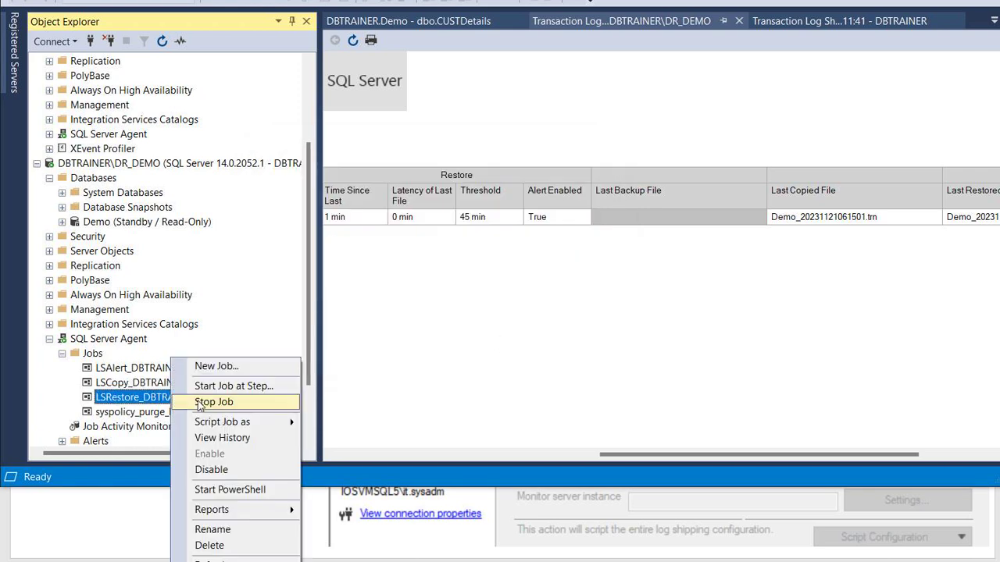
pyautogui.click(234, 386)
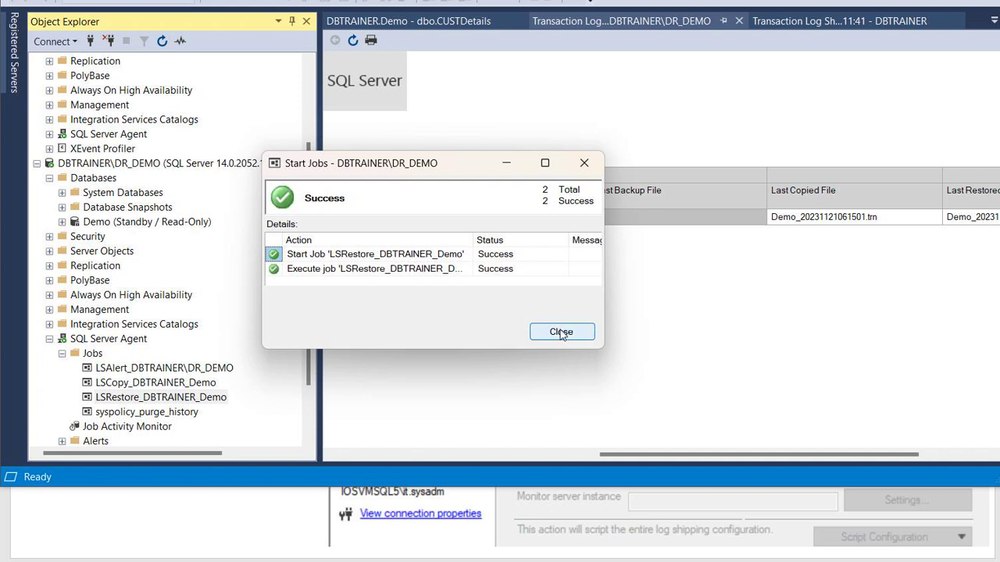
pyautogui.click(559, 331)
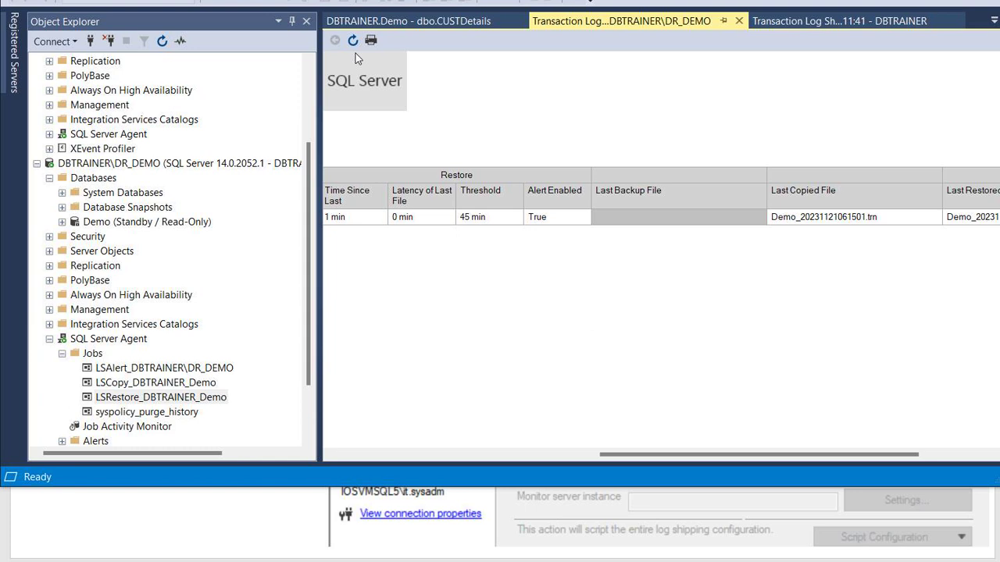
# - Refresh the DBTRAINER\DR_DEMO status report to check the last copied and restored files, and close the primary CUSTDetails data editor
pyautogui.click(353, 43)
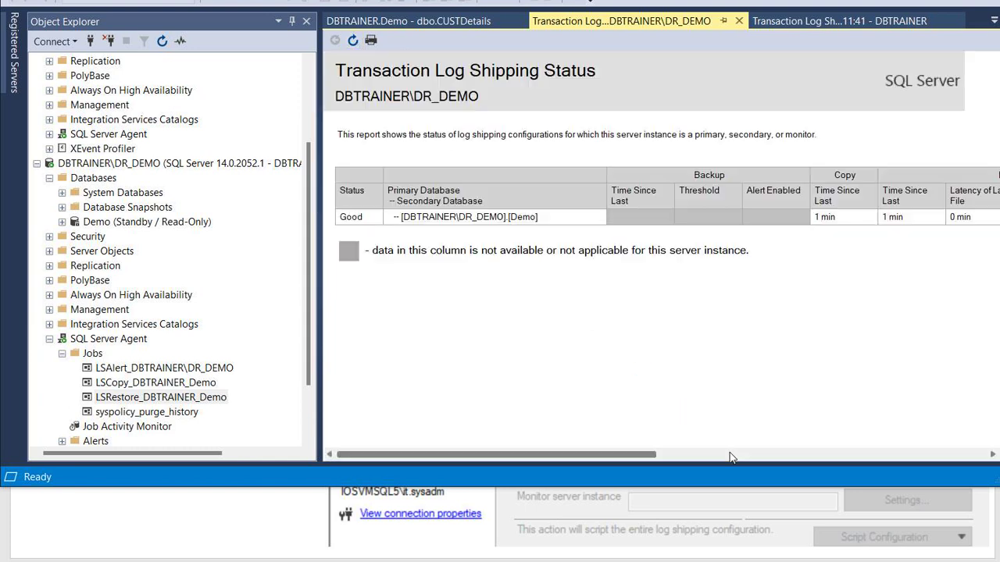
pyautogui.click(738, 457)
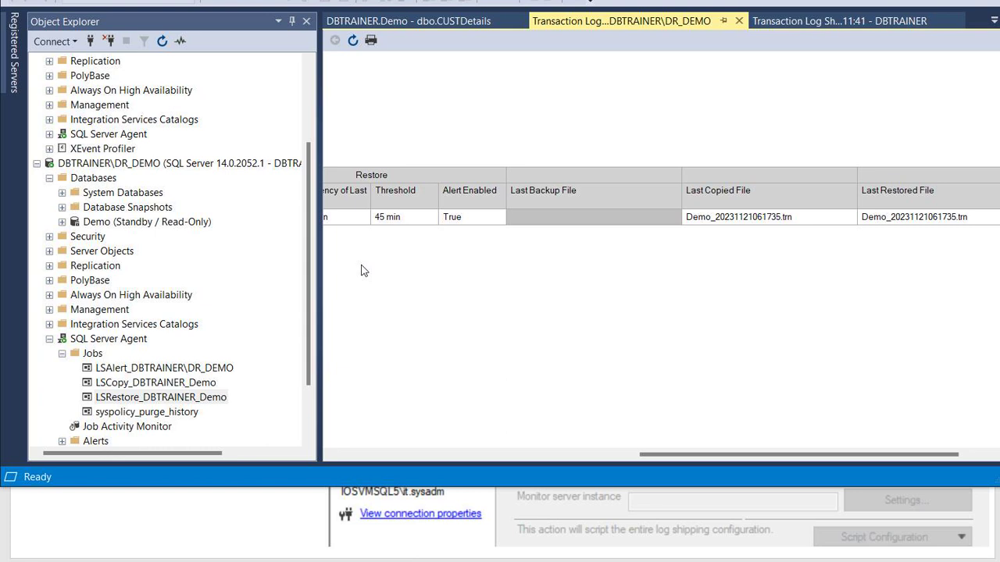
pyautogui.click(421, 28)
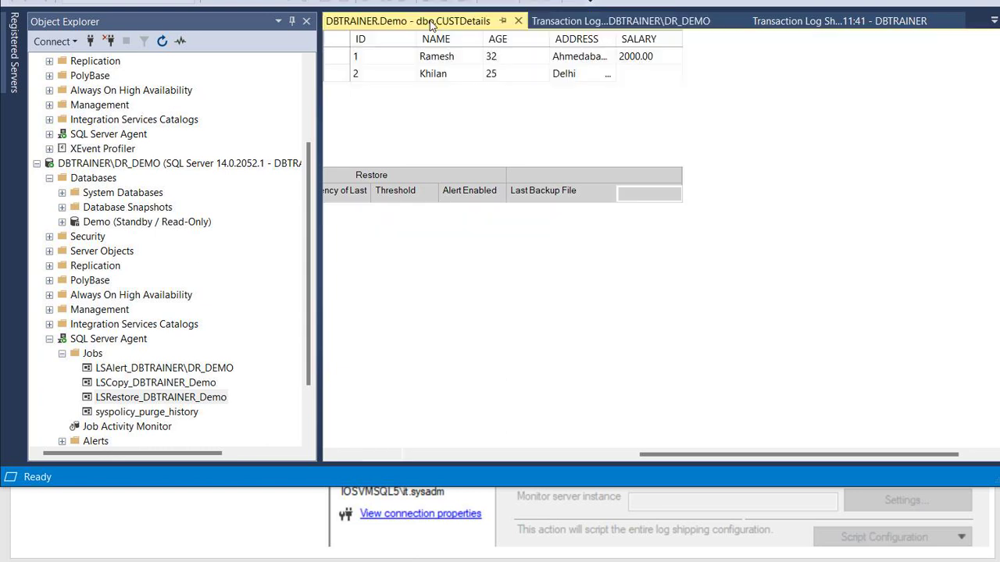
pyautogui.rightClick(382, 24)
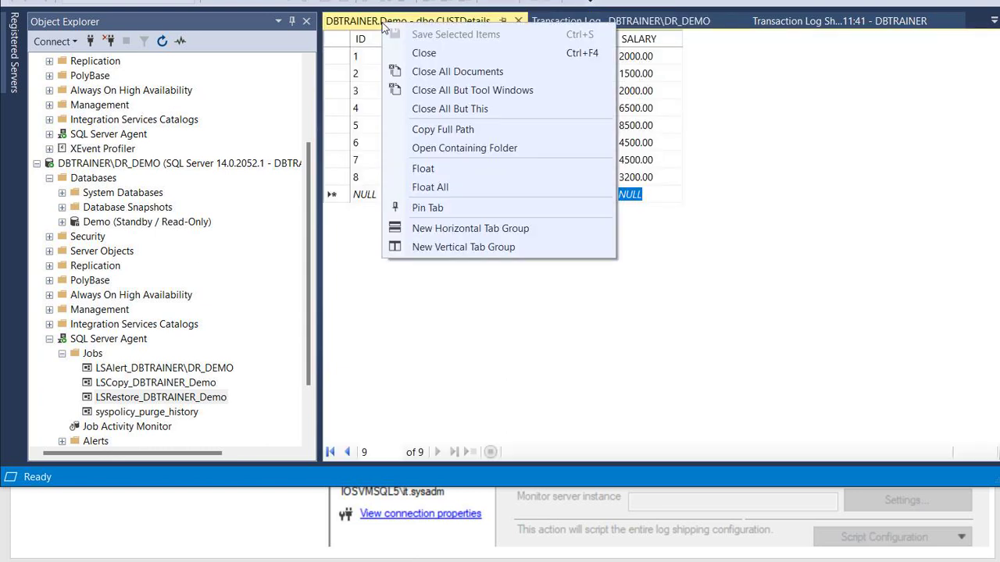
pyautogui.click(520, 21)
pyautogui.click(519, 21)
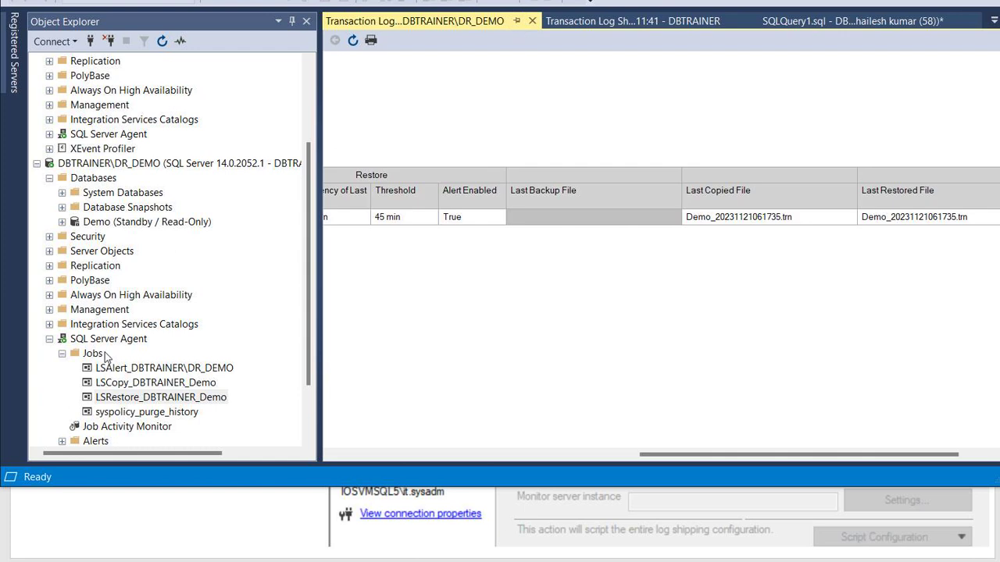
# - Open the top 200 rows of CUSTDetails in the secondary Demo database and highlight the row with ID 8
pyautogui.click(62, 222)
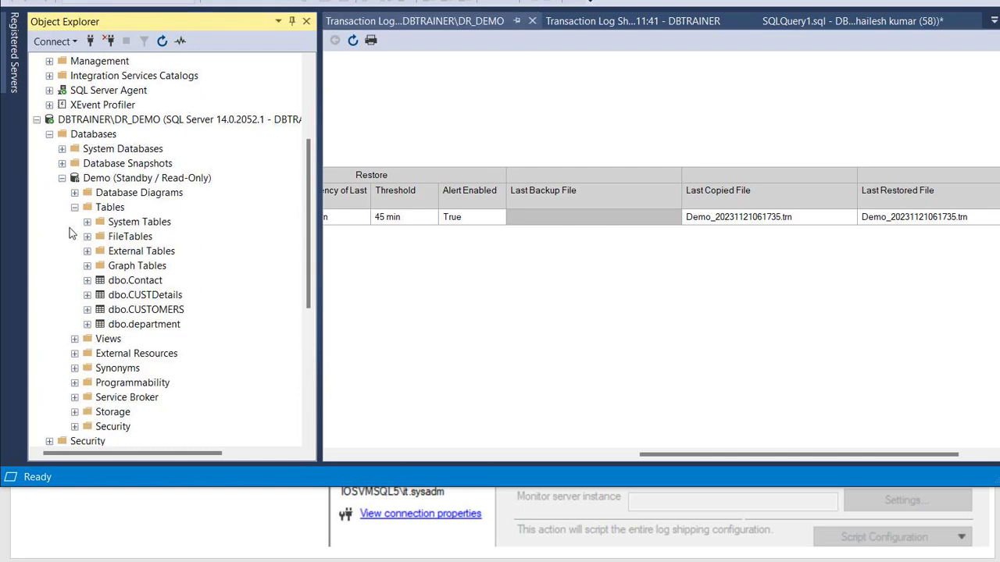
pyautogui.rightClick(120, 295)
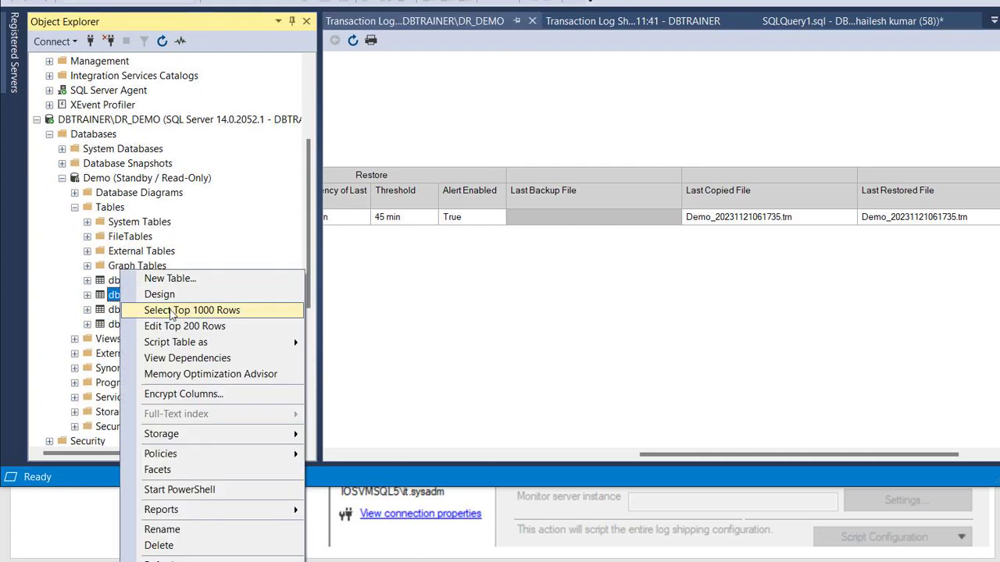
pyautogui.click(182, 327)
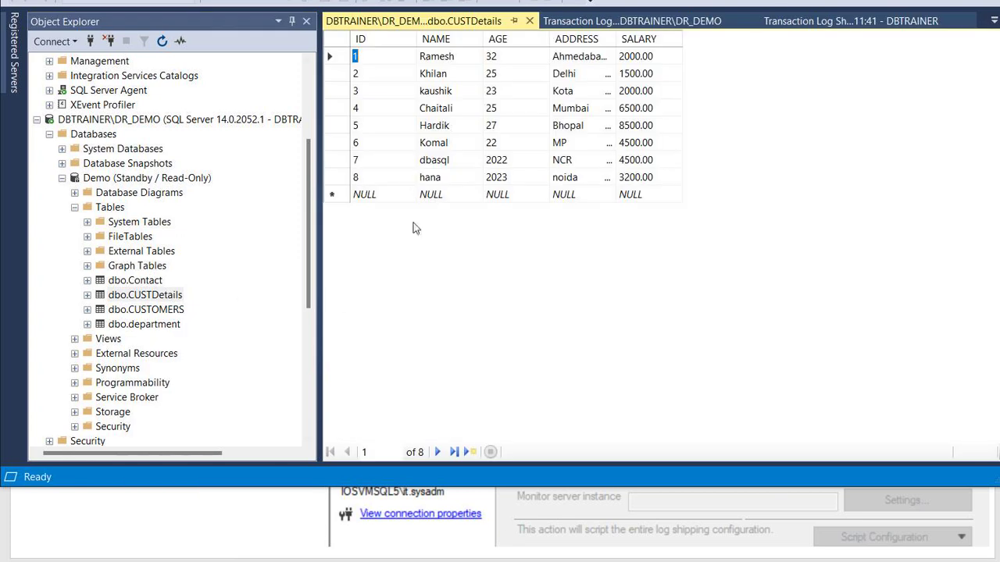
pyautogui.click(348, 179)
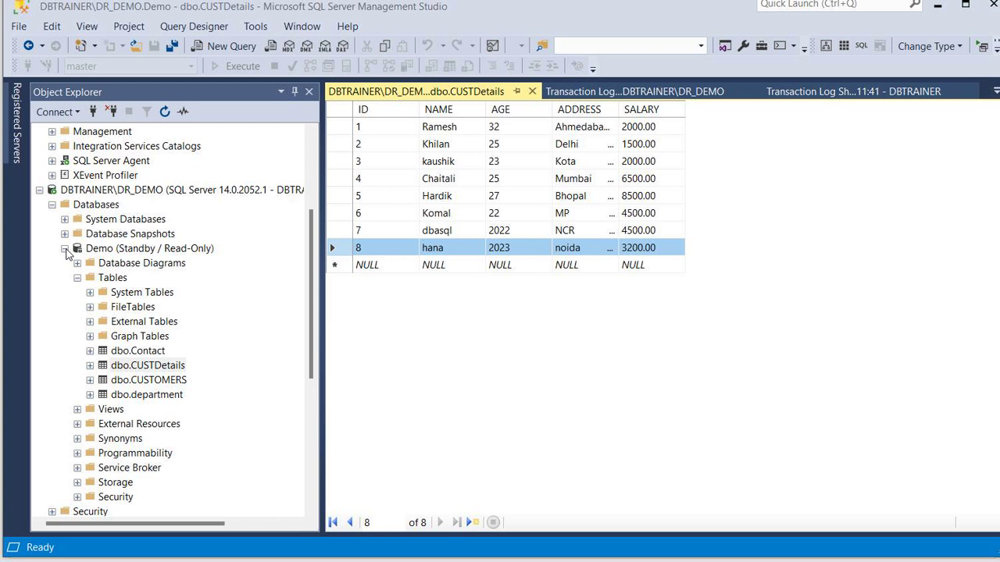
# - Collapse the standby Demo database and the SQL Server Agent under DBTRAINER\DR_DEMO
pyautogui.click(66, 249)
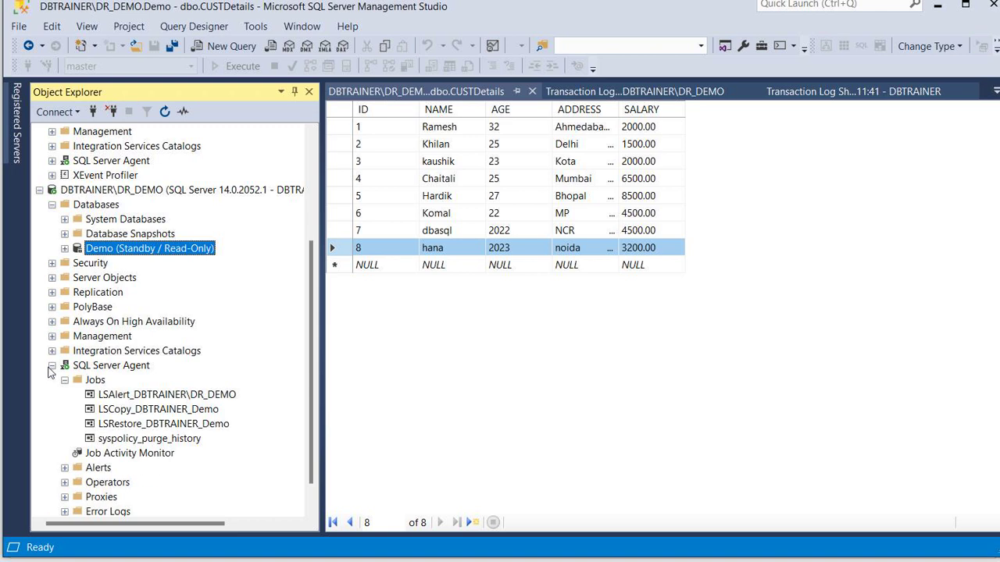
pyautogui.click(51, 365)
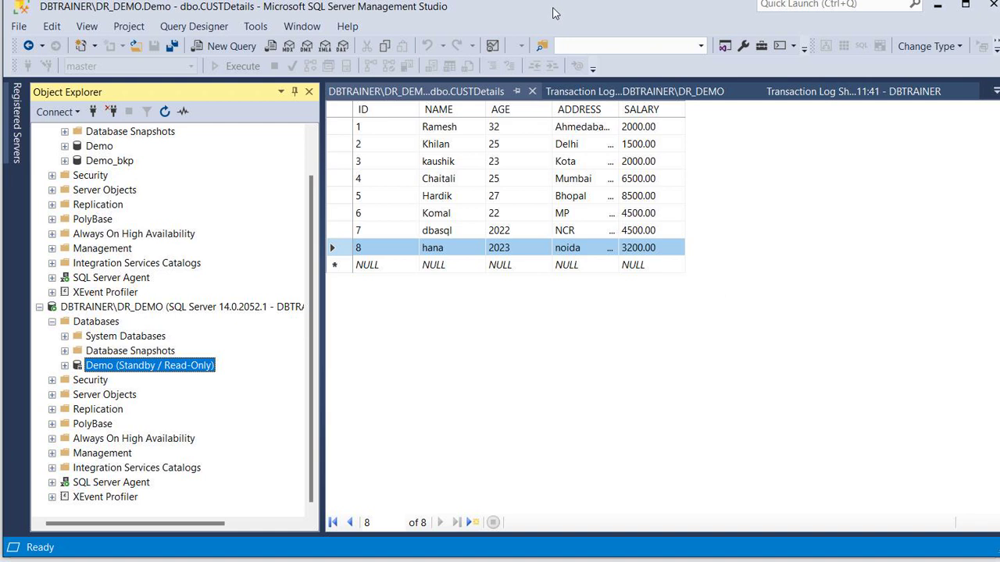
pyautogui.rightClick(553, 19)
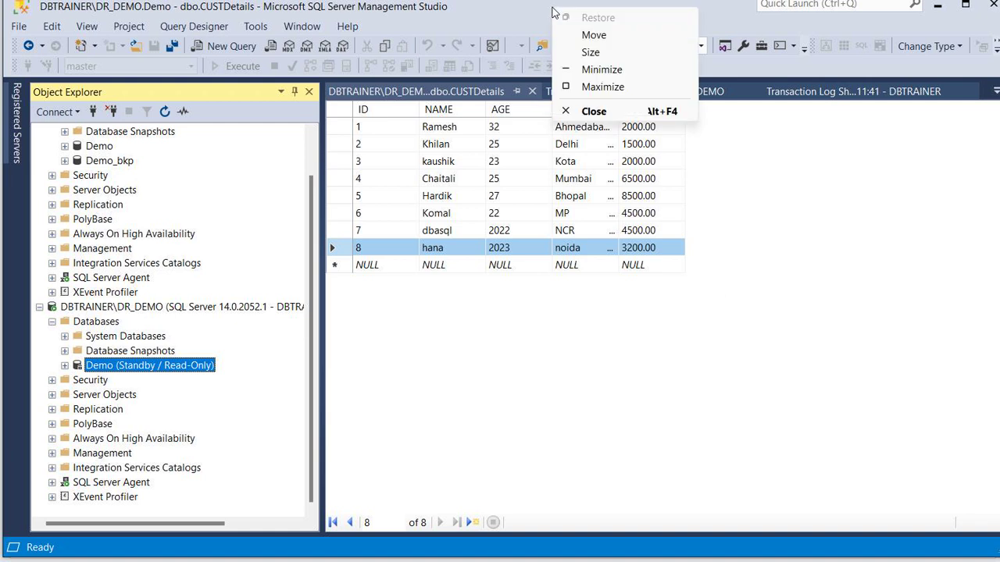
pyautogui.press('Escape')
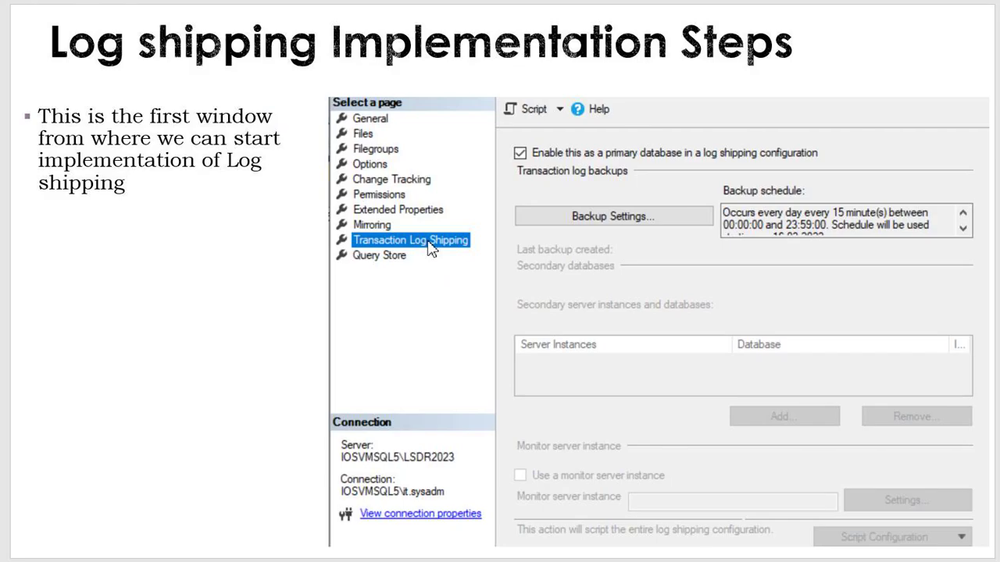
pyautogui.press('Right')
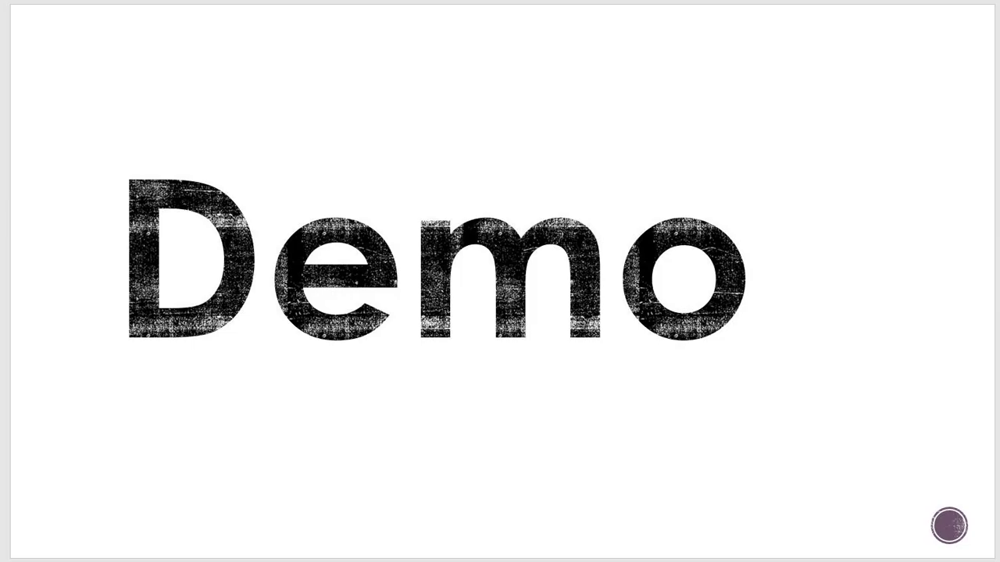